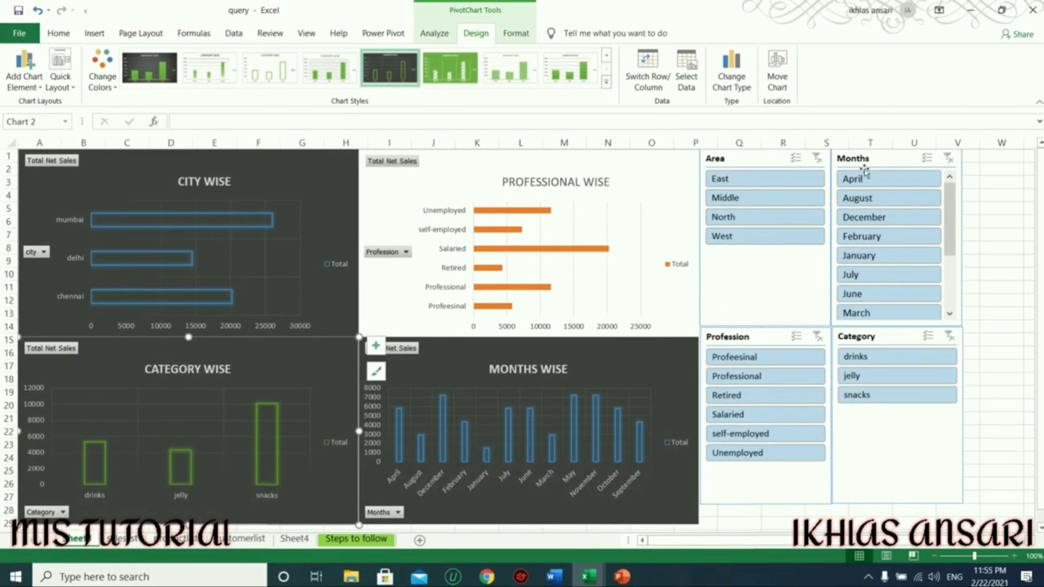
Demo the dashboard by filtering the slicers to August, jelly and September.
{"action": "left_click", "coordinate": [866, 198]}
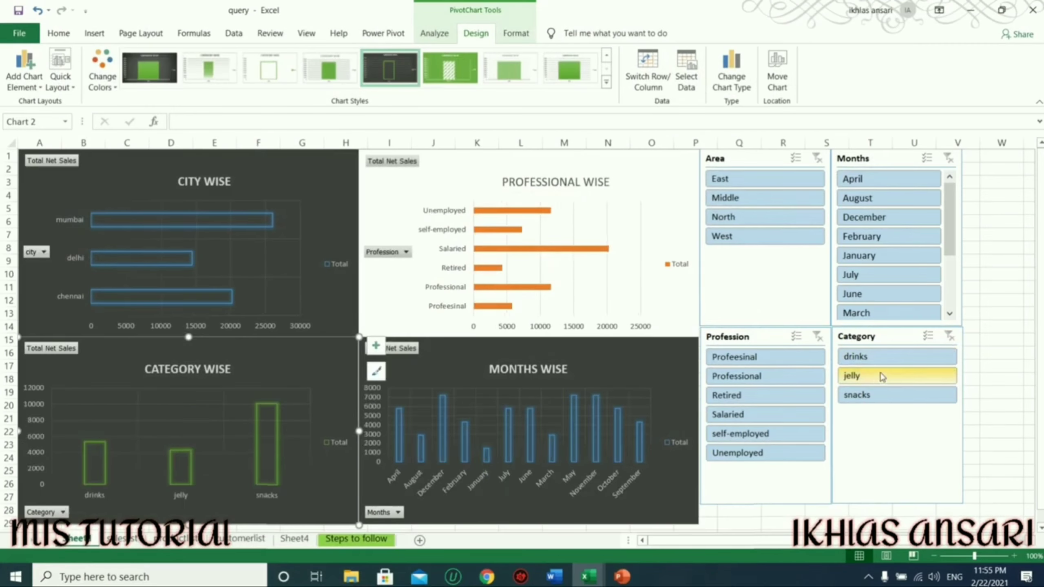
{"action": "left_click", "coordinate": [873, 377]}
{"action": "left_click", "coordinate": [902, 295]}
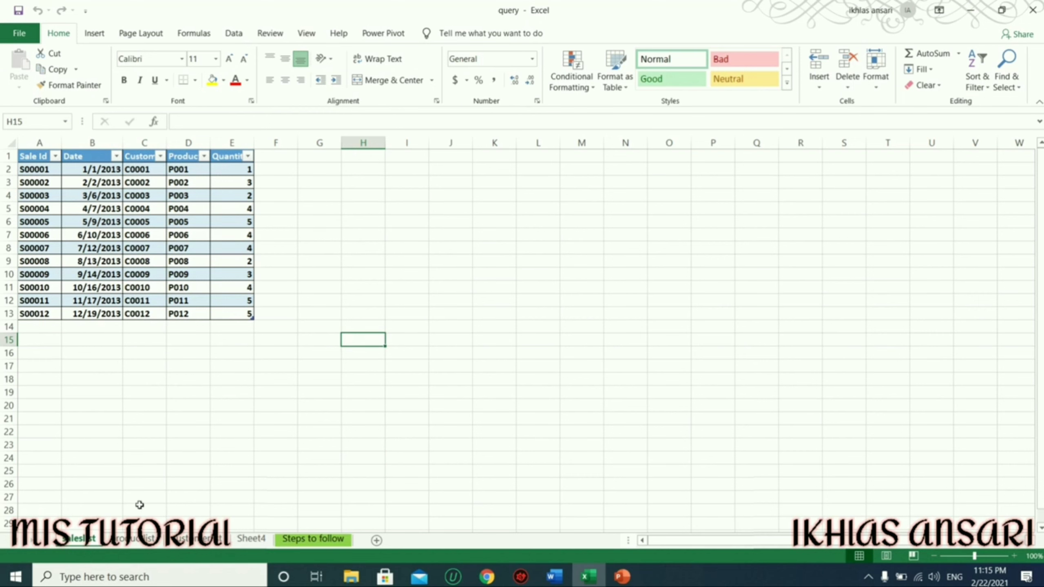
Autofit columns C, E and A of the sales list table.
{"action": "left_click", "coordinate": [123, 539]}
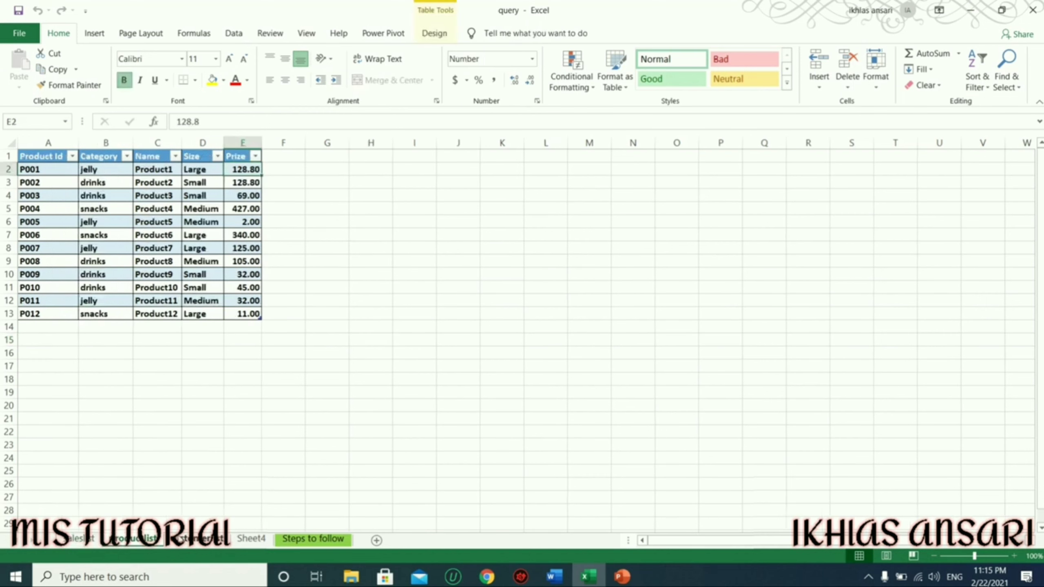
{"action": "left_click", "coordinate": [181, 539]}
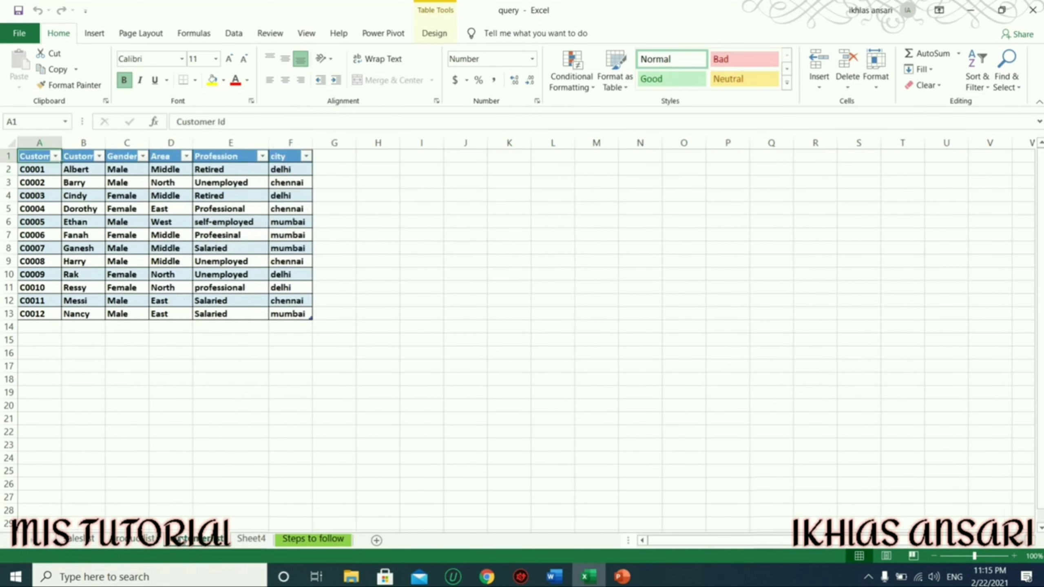
{"action": "left_click", "coordinate": [85, 542]}
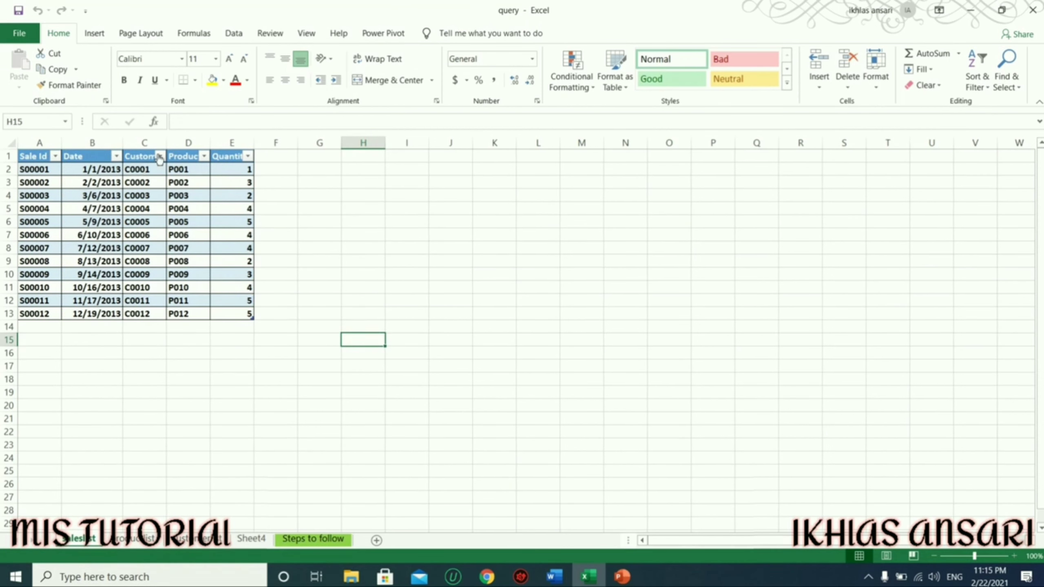
{"action": "double_click", "coordinate": [166, 142]}
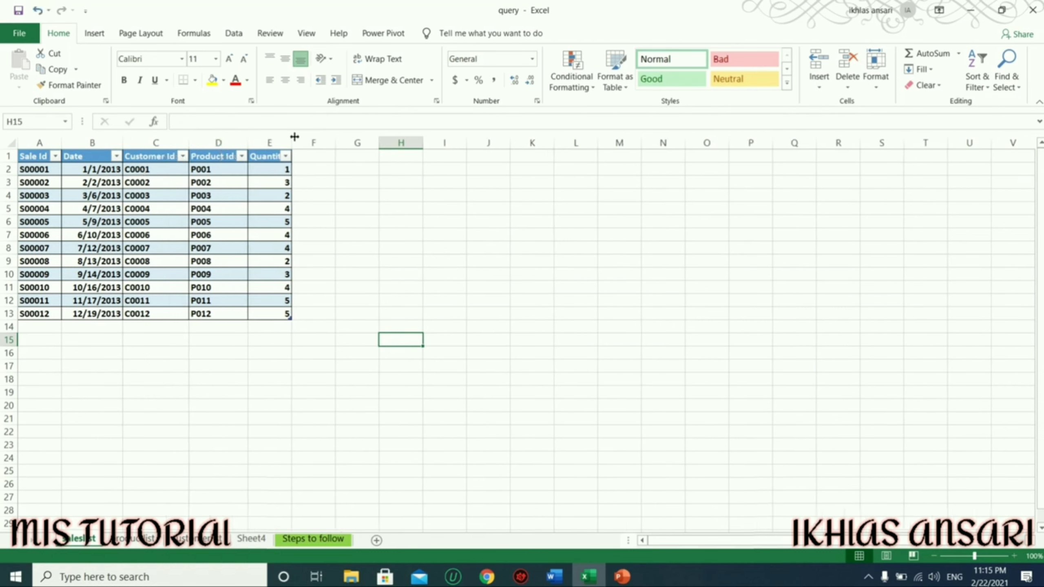
{"action": "double_click", "coordinate": [291, 136]}
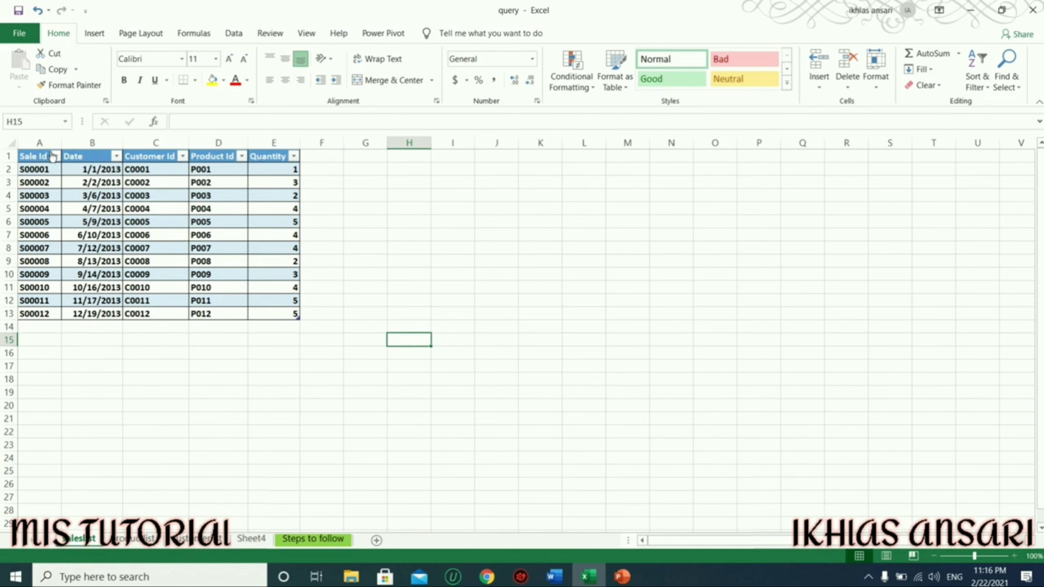
{"action": "double_click", "coordinate": [61, 140]}
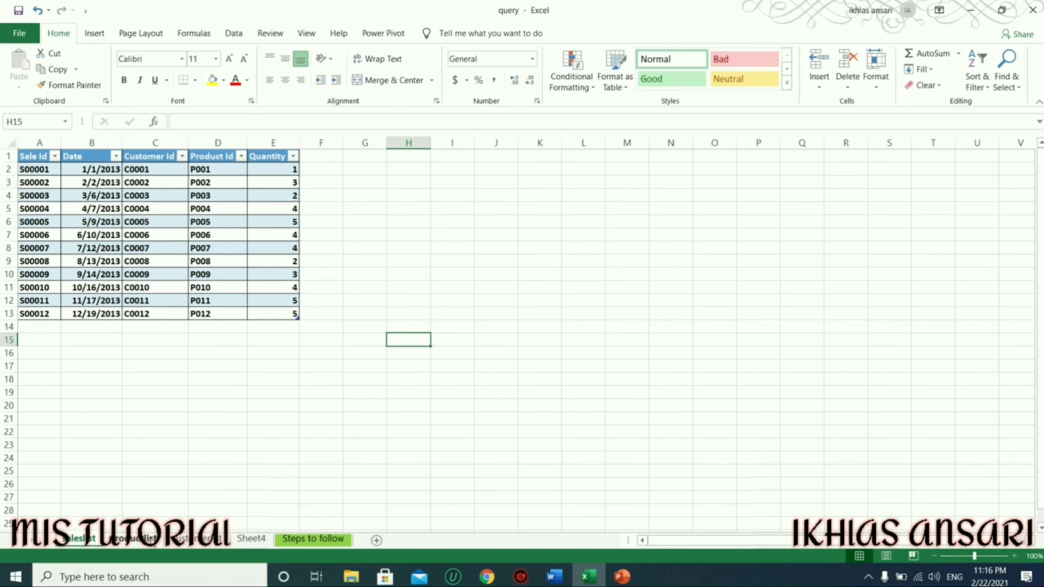
Autofit columns B through E on the productlist sheet.
{"action": "left_click", "coordinate": [150, 538]}
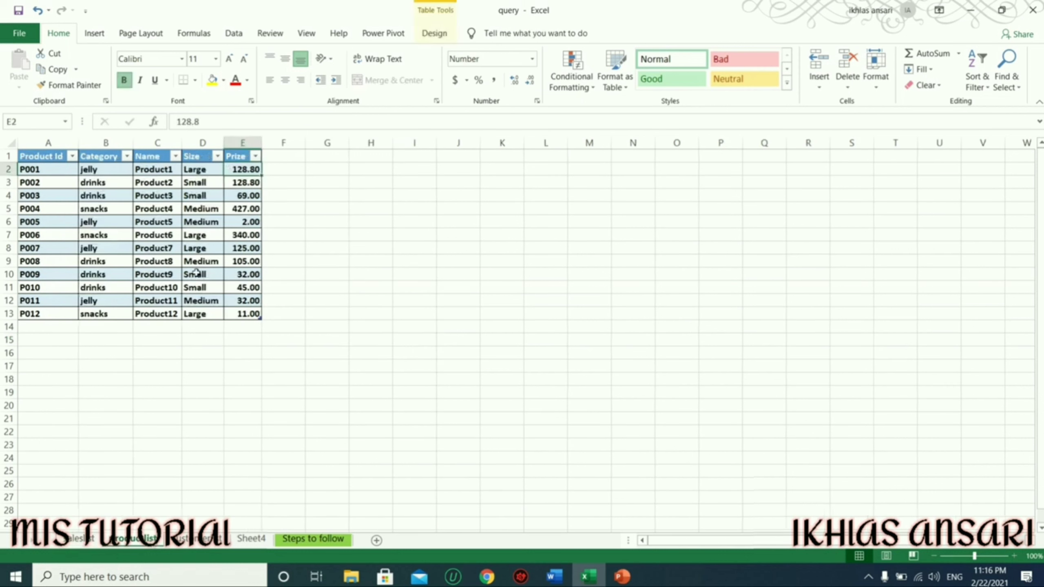
{"action": "double_click", "coordinate": [133, 142]}
{"action": "double_click", "coordinate": [180, 143]}
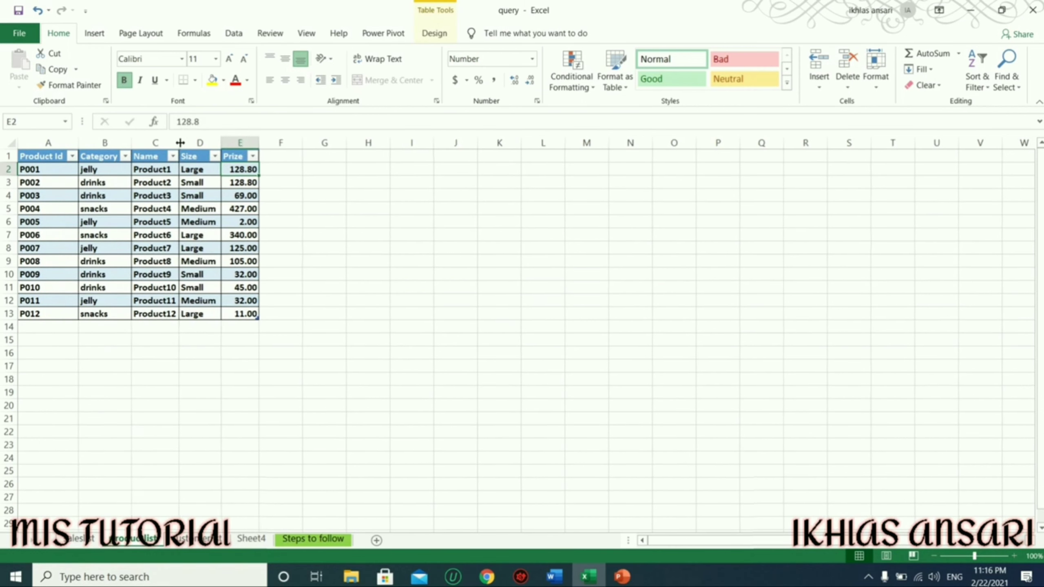
{"action": "double_click", "coordinate": [221, 143]}
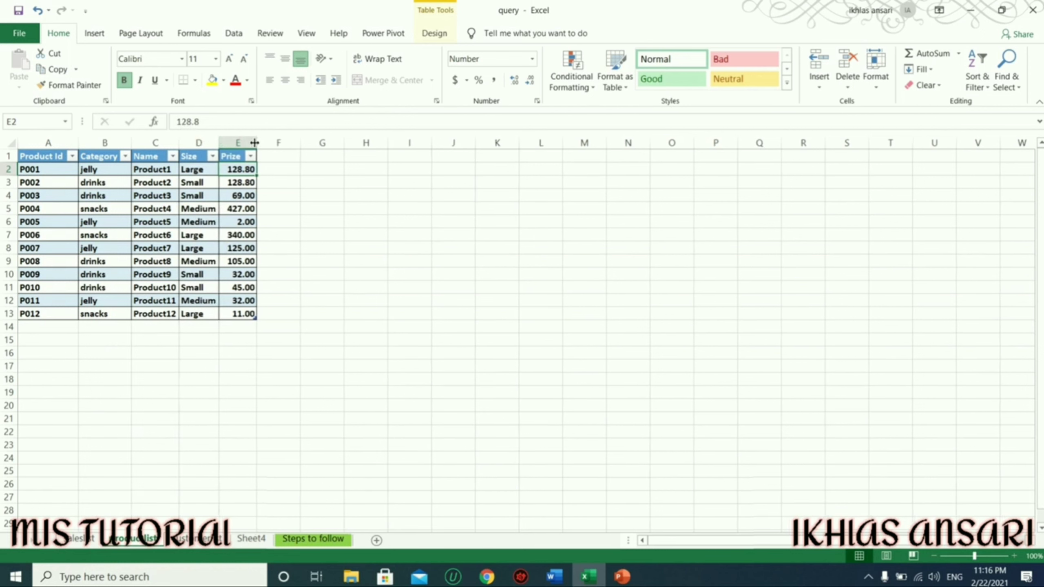
{"action": "double_click", "coordinate": [256, 143]}
Autofit columns A through F on the customer list sheet.
{"action": "left_click", "coordinate": [201, 540]}
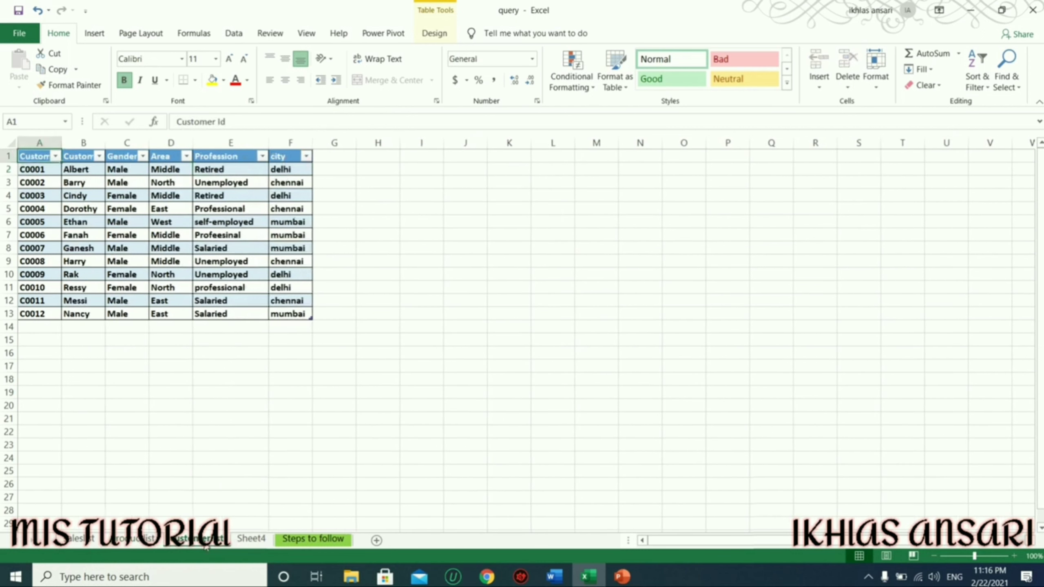
{"action": "double_click", "coordinate": [62, 143]}
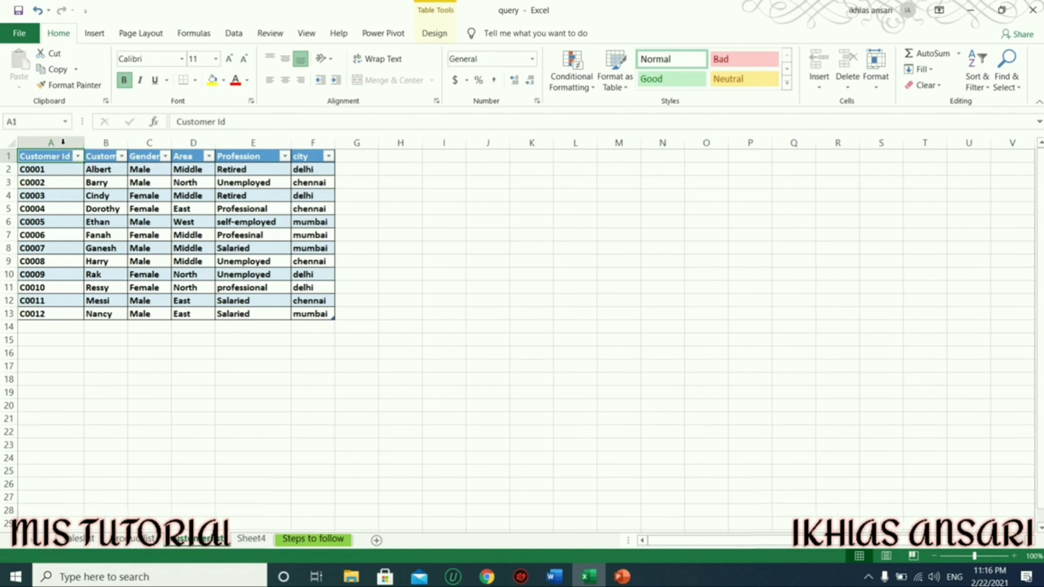
{"action": "double_click", "coordinate": [129, 143]}
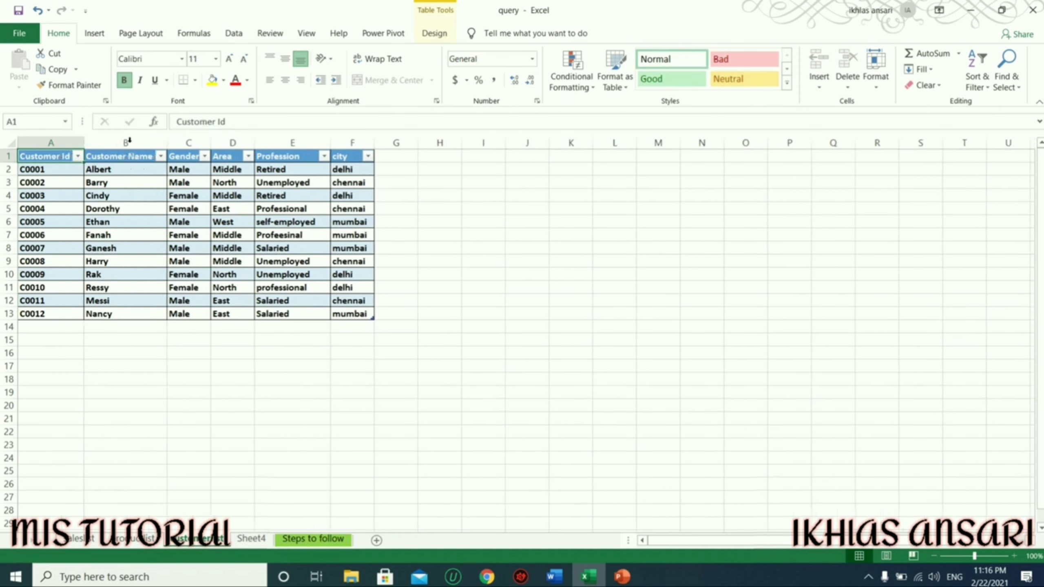
{"action": "double_click", "coordinate": [211, 142]}
{"action": "double_click", "coordinate": [255, 143]}
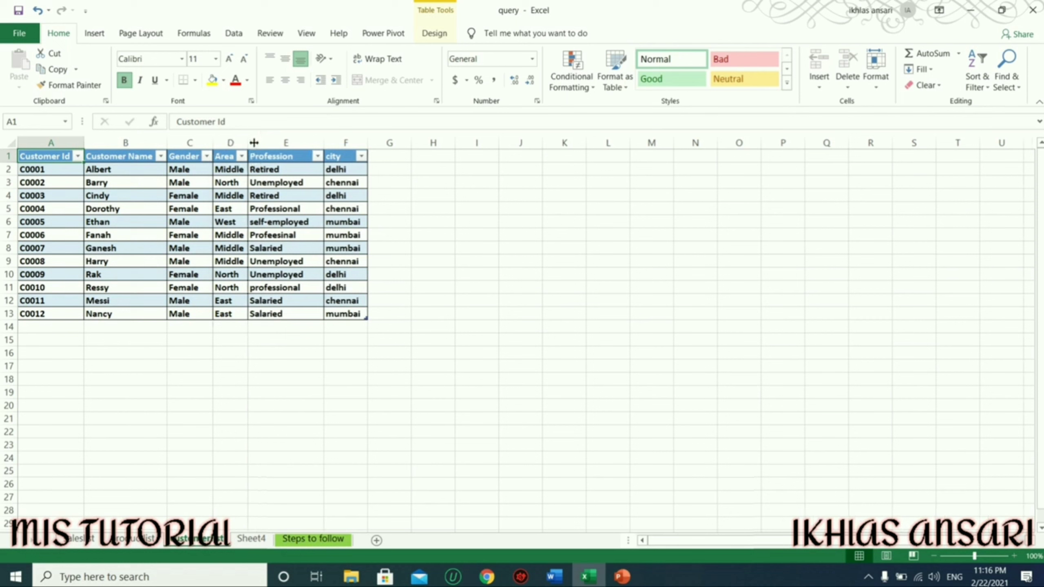
{"action": "double_click", "coordinate": [320, 142]}
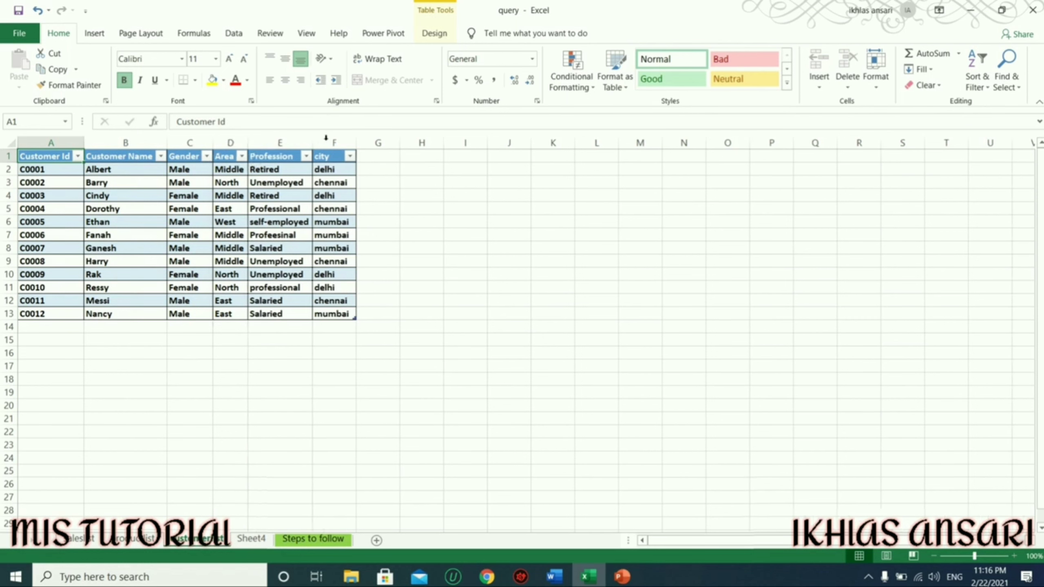
{"action": "double_click", "coordinate": [356, 143]}
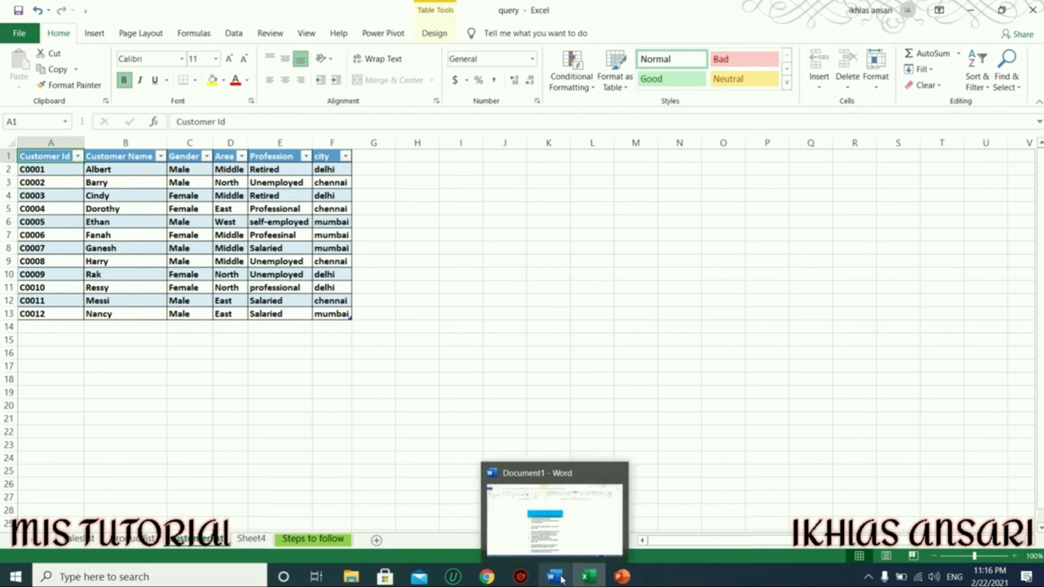
{"action": "left_click", "coordinate": [502, 462]}
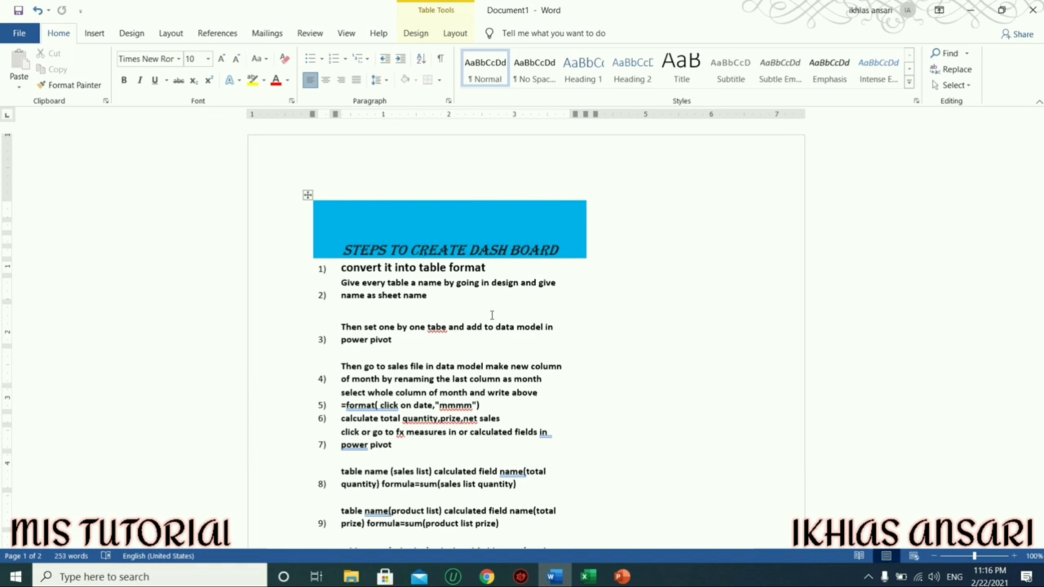
{"action": "key", "text": "alt+Tab"}
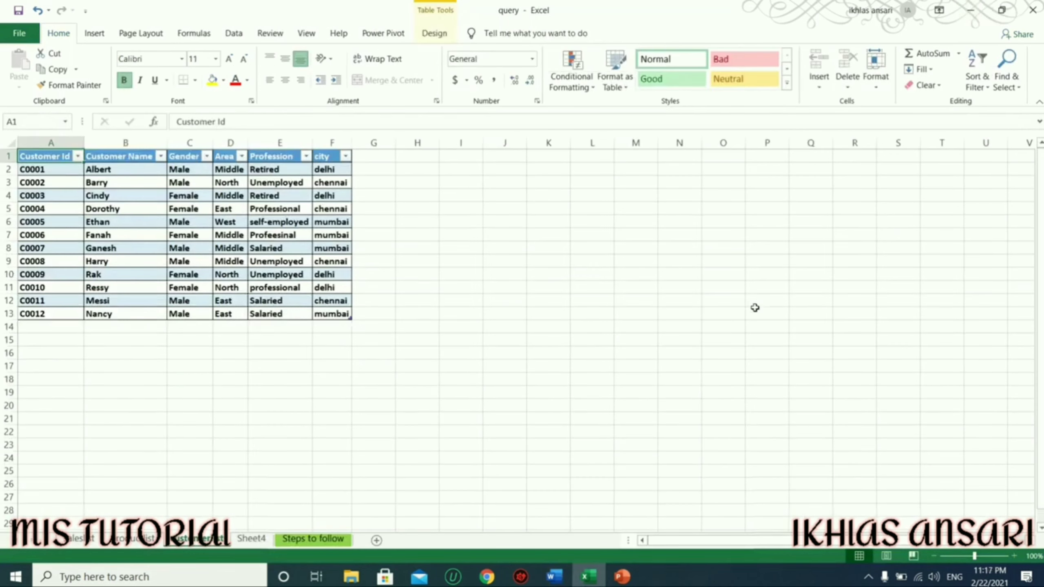
Show the Power Pivot commands and review the add-ins listed in Excel Options.
{"action": "left_click", "coordinate": [487, 252]}
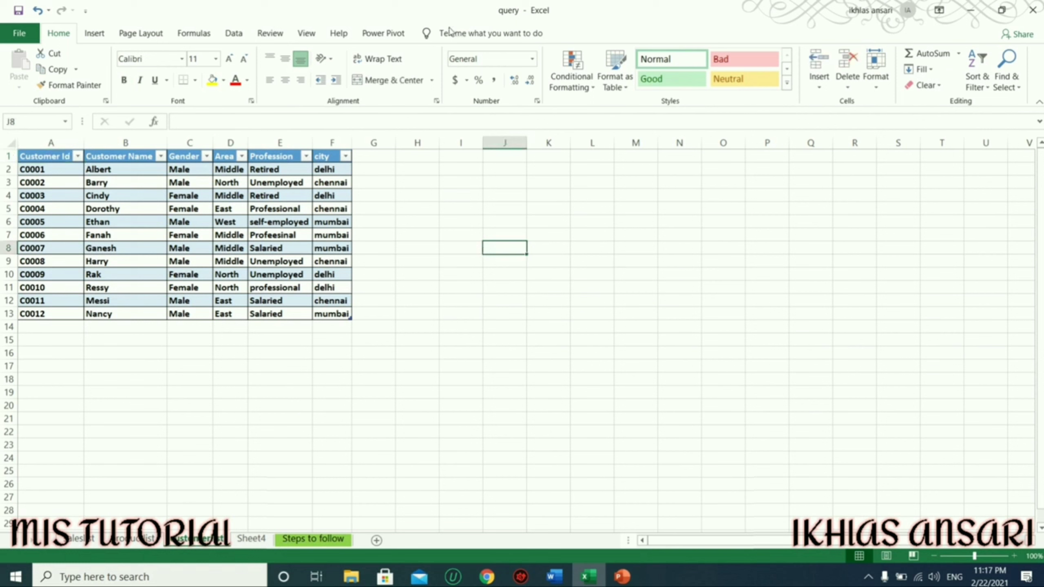
{"action": "left_click", "coordinate": [374, 33]}
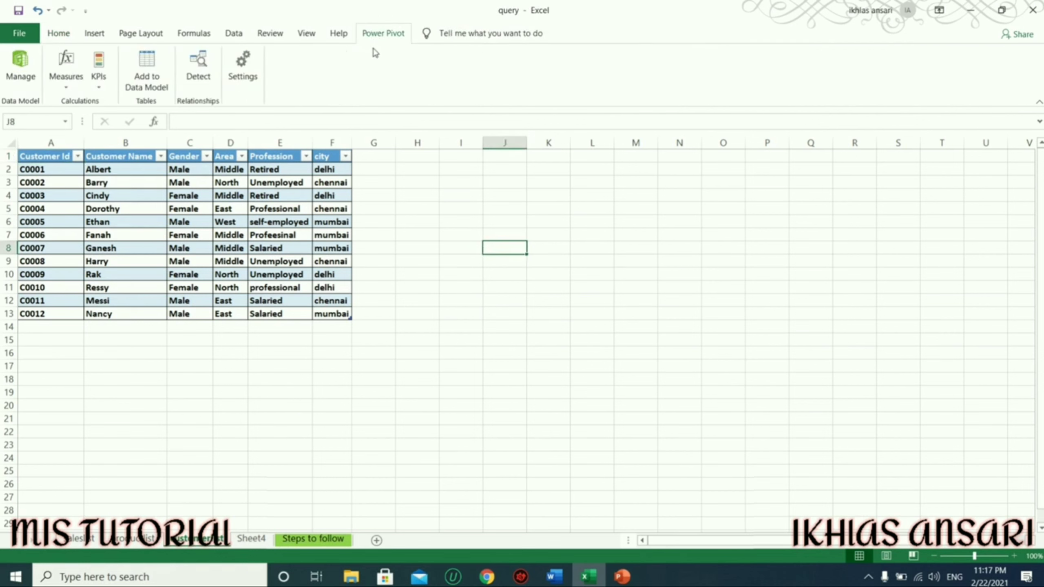
{"action": "left_click", "coordinate": [18, 36]}
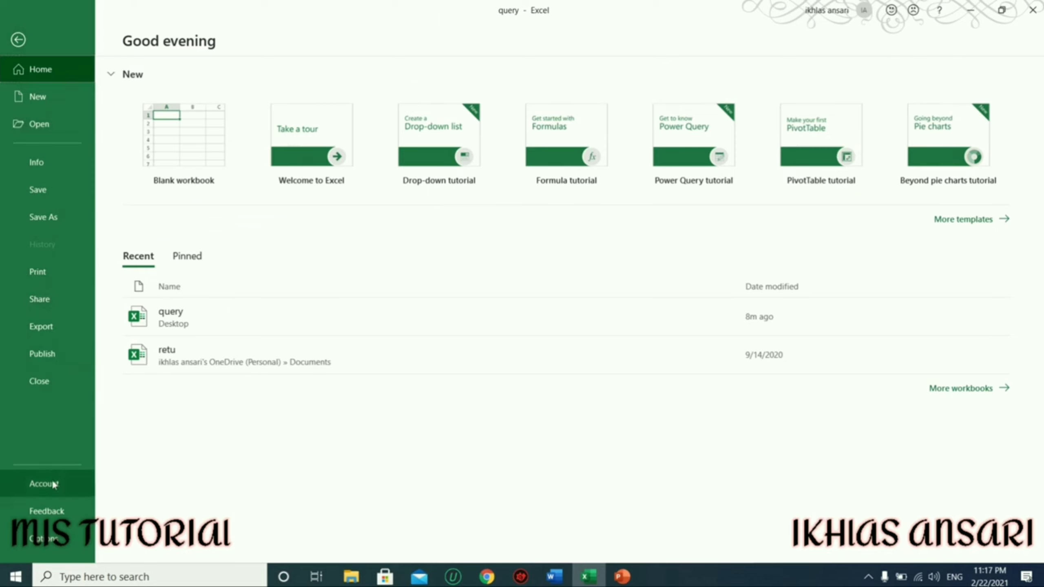
{"action": "left_click", "coordinate": [57, 545]}
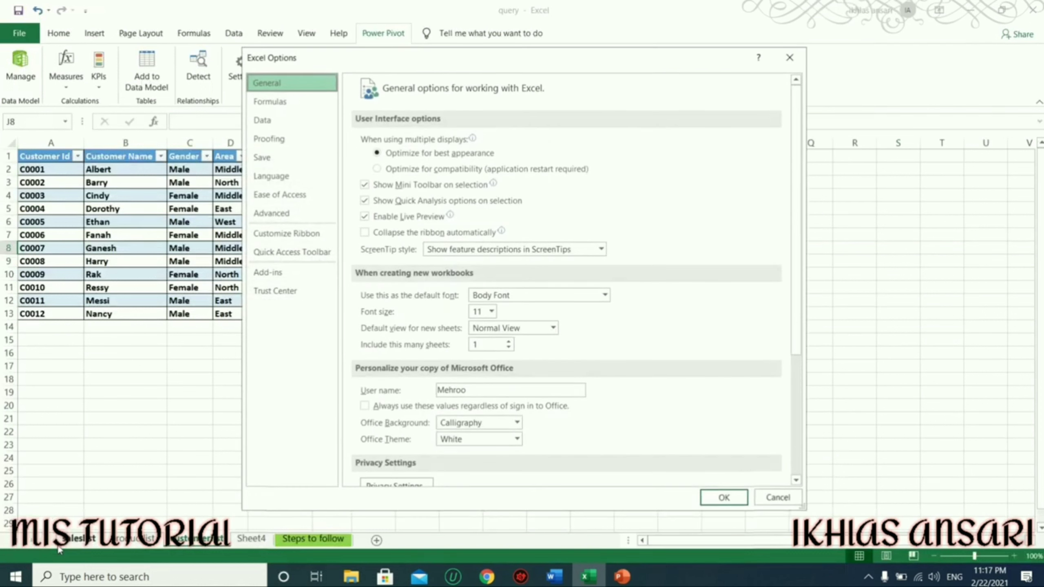
{"action": "left_click", "coordinate": [293, 272]}
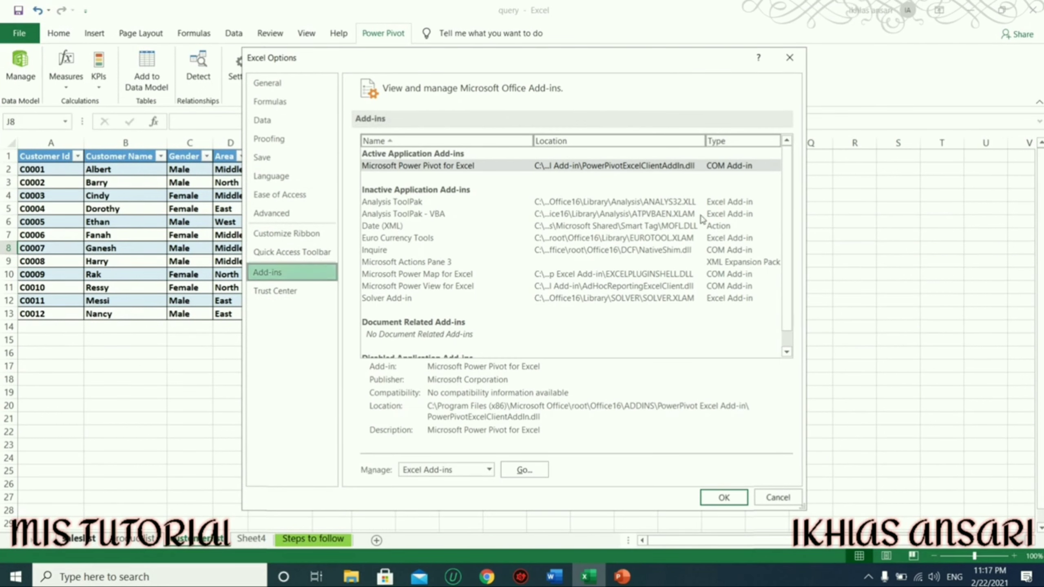
{"action": "left_click", "coordinate": [420, 287]}
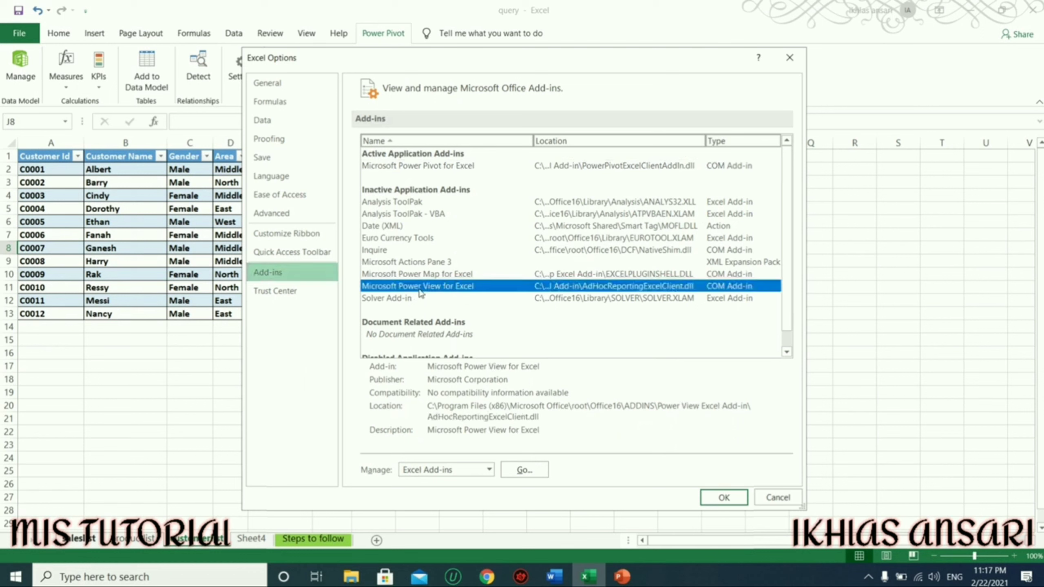
Confirm Power Pivot is ticked in the COM Add-ins list, then close it.
{"action": "left_click", "coordinate": [489, 469]}
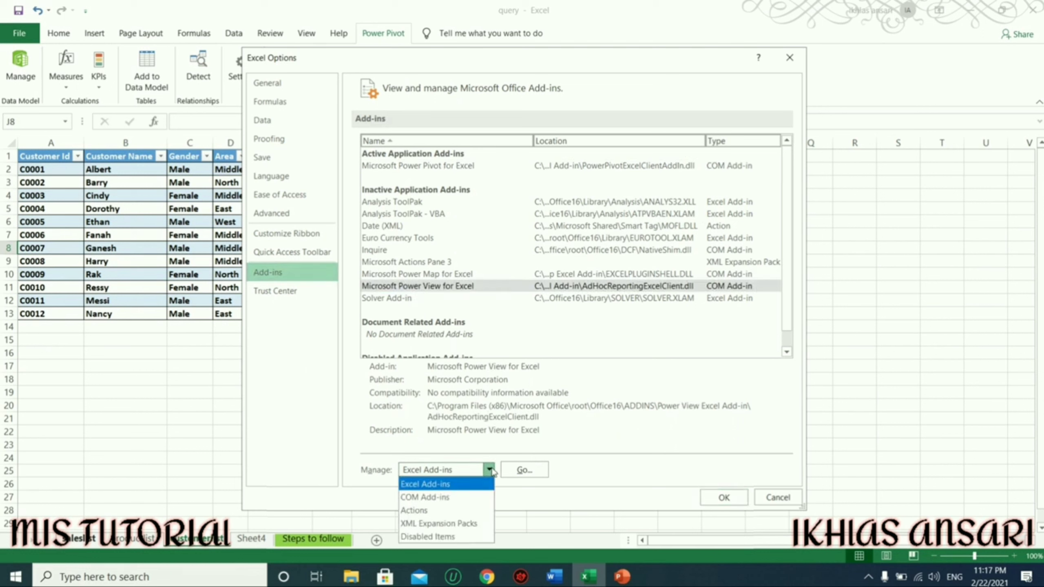
{"action": "left_click", "coordinate": [470, 498]}
{"action": "left_click", "coordinate": [533, 470]}
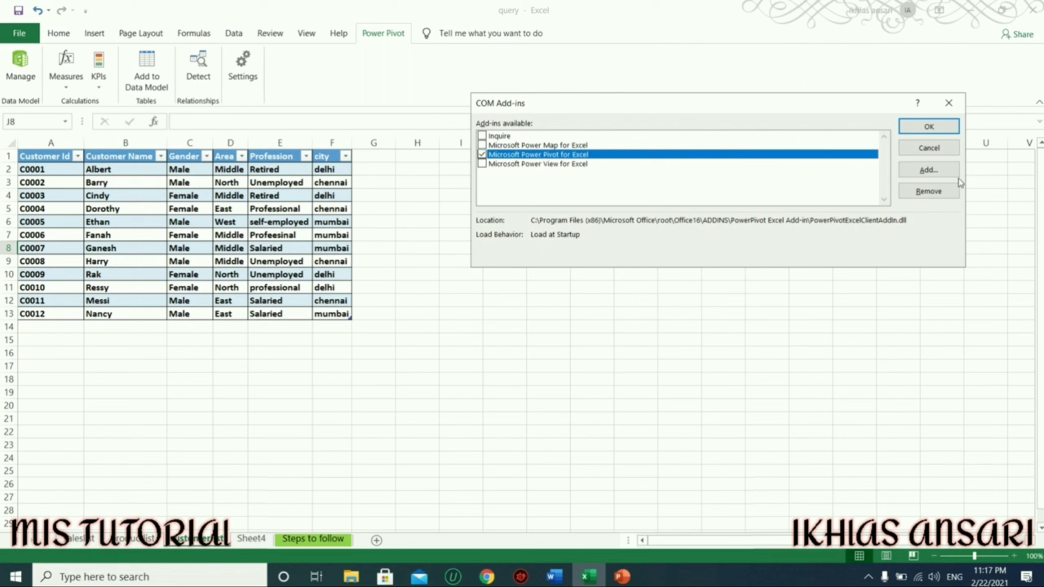
{"action": "left_click", "coordinate": [948, 103]}
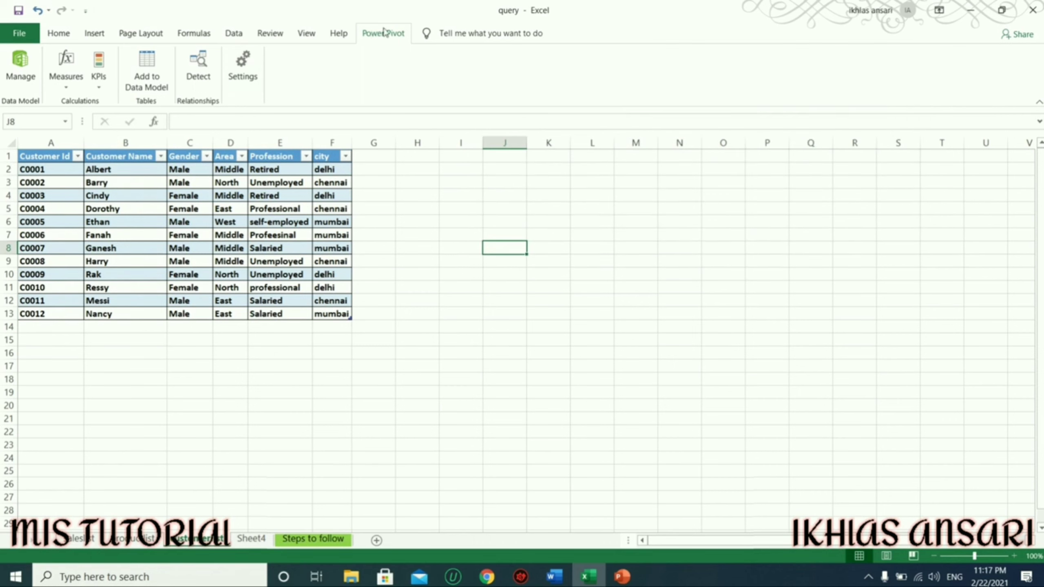
Select the whole sales table A1:E13 on the saleslist sheet with the Insert commands showing.
{"action": "left_click", "coordinate": [78, 539]}
{"action": "left_click_drag", "start_coordinate": [39, 157], "coordinate": [273, 313]}
{"action": "left_click", "coordinate": [94, 33]}
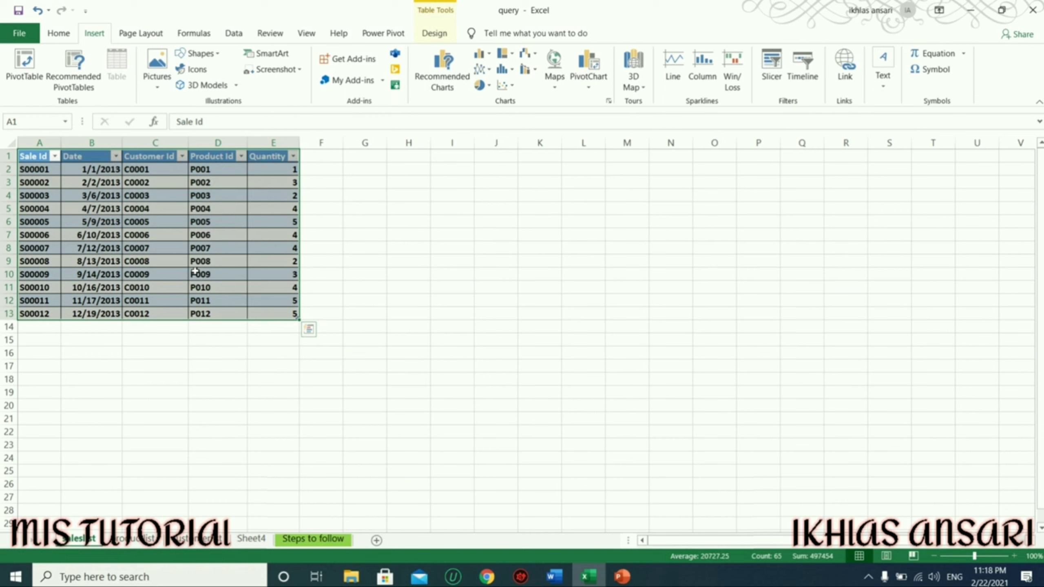
Check the Table Design names of the saleslist and productlist tables.
{"action": "left_click", "coordinate": [451, 36]}
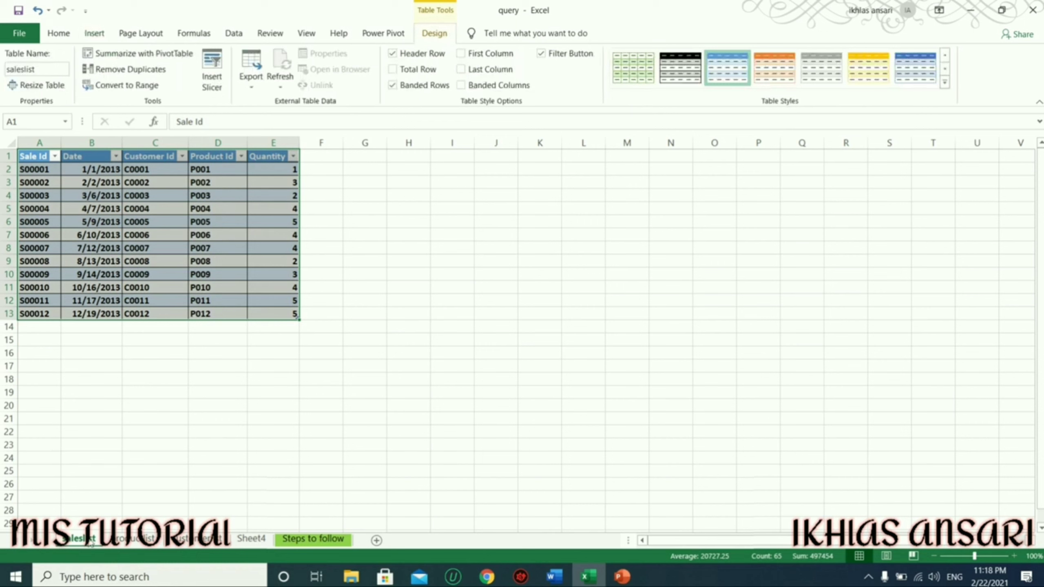
{"action": "left_click", "coordinate": [43, 70]}
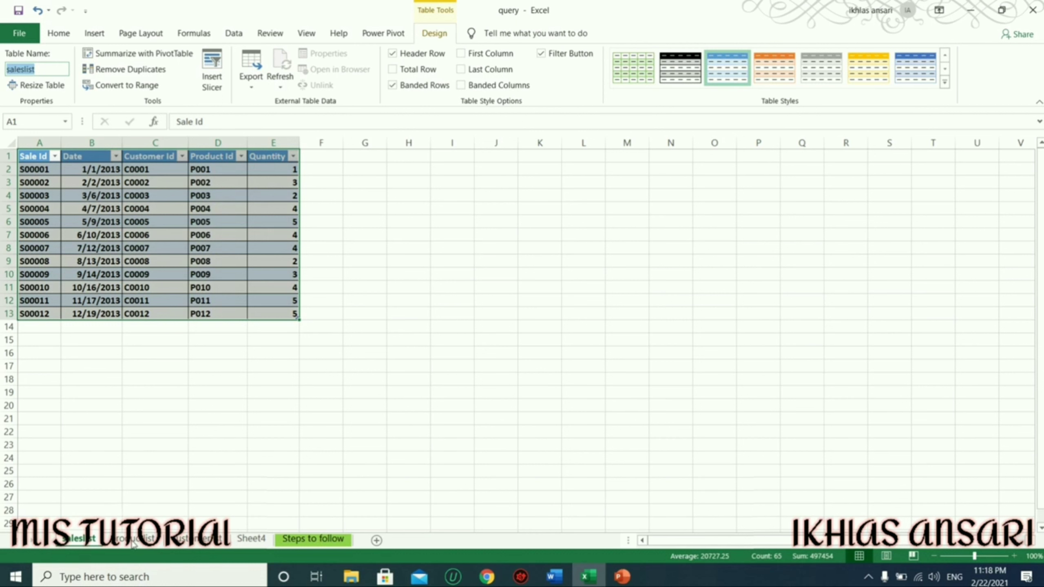
{"action": "left_click", "coordinate": [134, 542]}
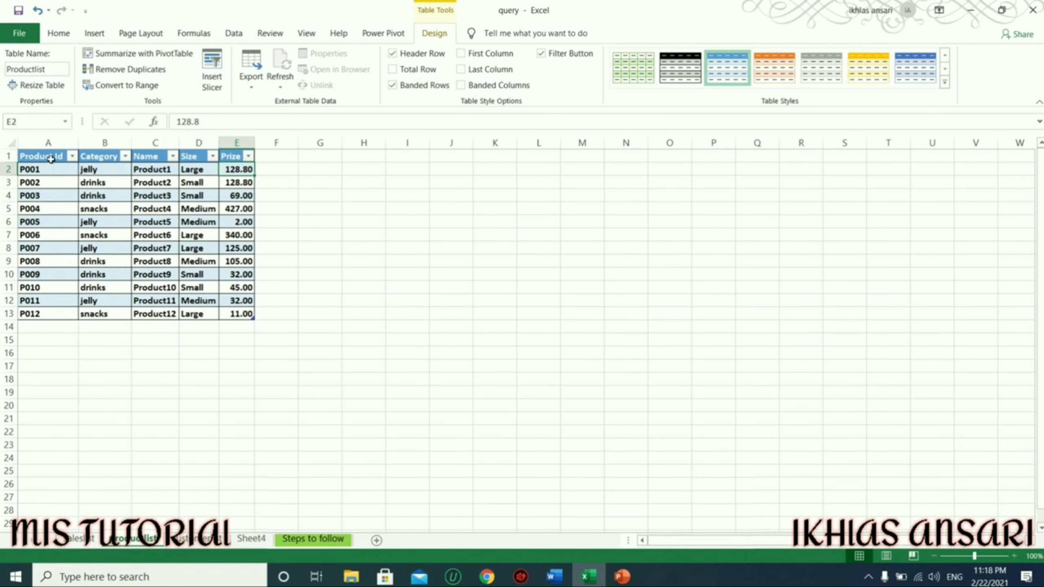
{"action": "left_click_drag", "start_coordinate": [51, 160], "coordinate": [236, 310]}
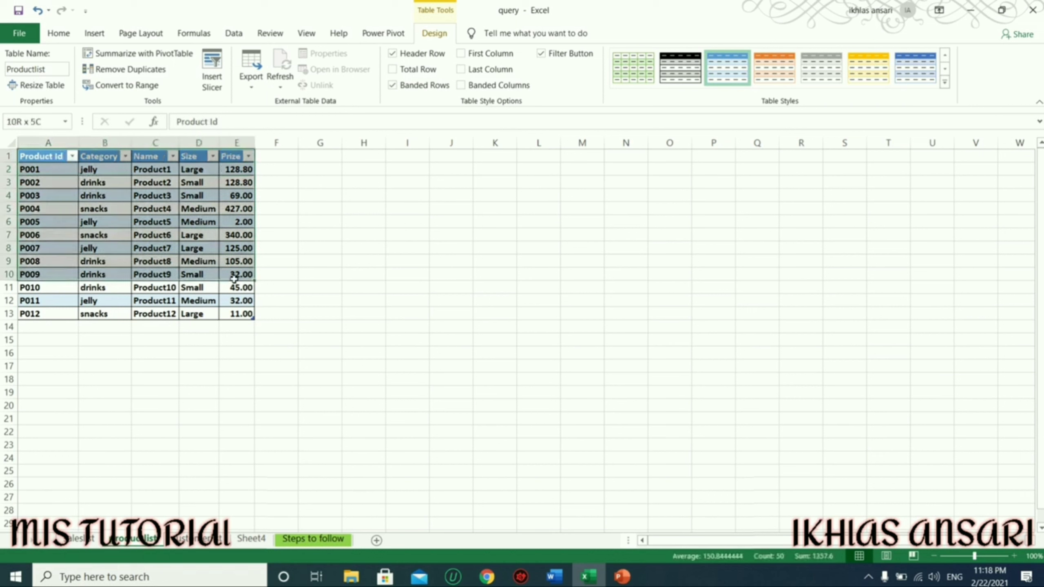
{"action": "left_click", "coordinate": [96, 34]}
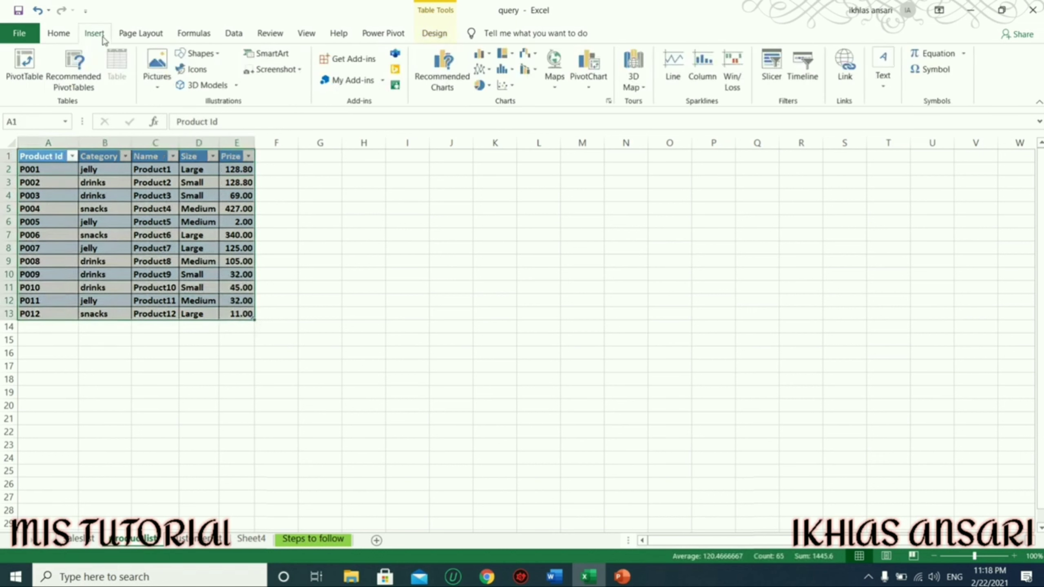
{"action": "left_click", "coordinate": [434, 33]}
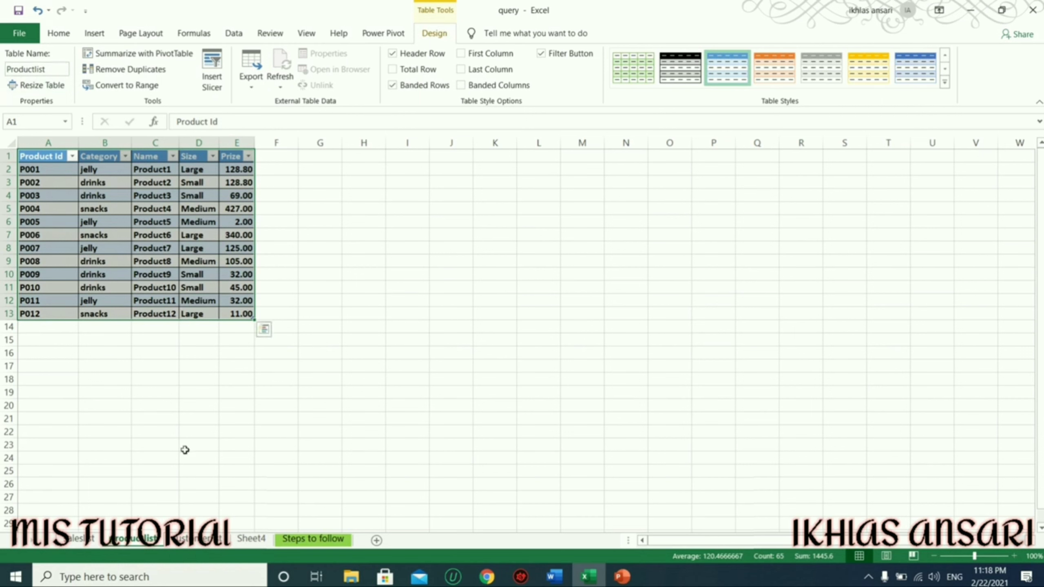
Select the customer table A1:F13 and check its name in Table Design.
{"action": "key", "text": "ctrl+Page_Down"}
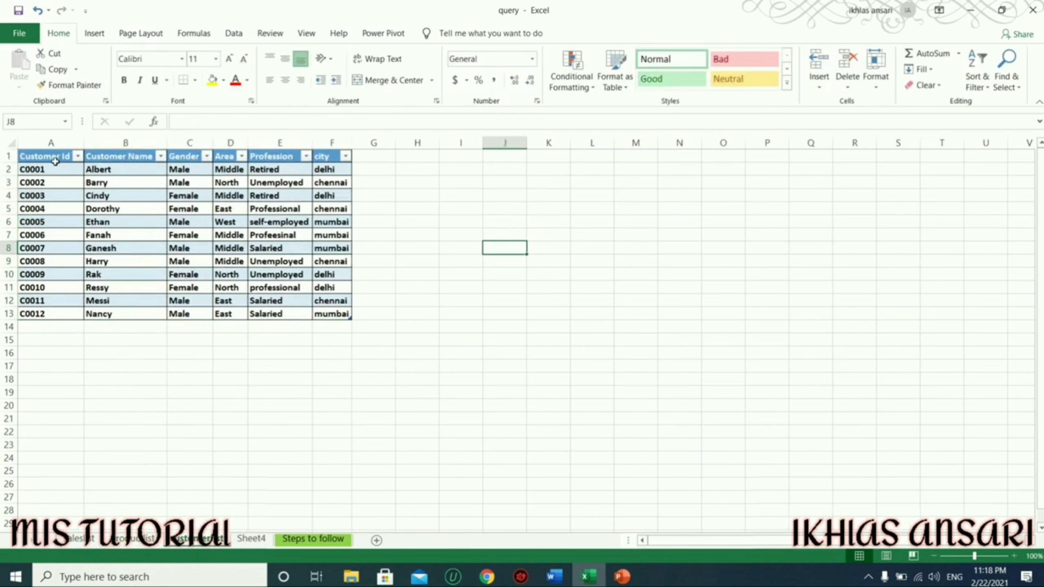
{"action": "left_click_drag", "start_coordinate": [59, 162], "coordinate": [347, 315]}
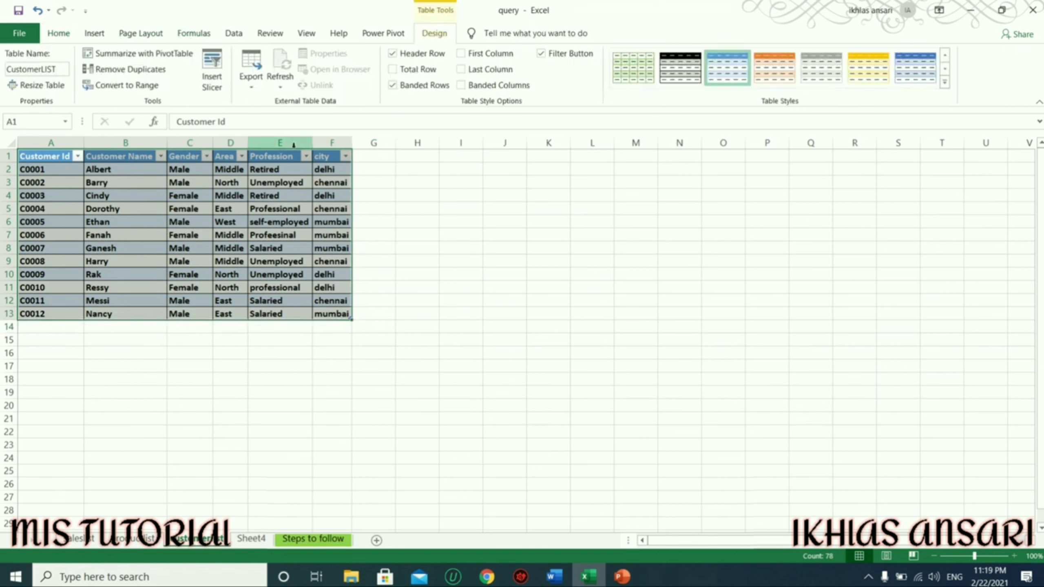
{"action": "left_click", "coordinate": [95, 33]}
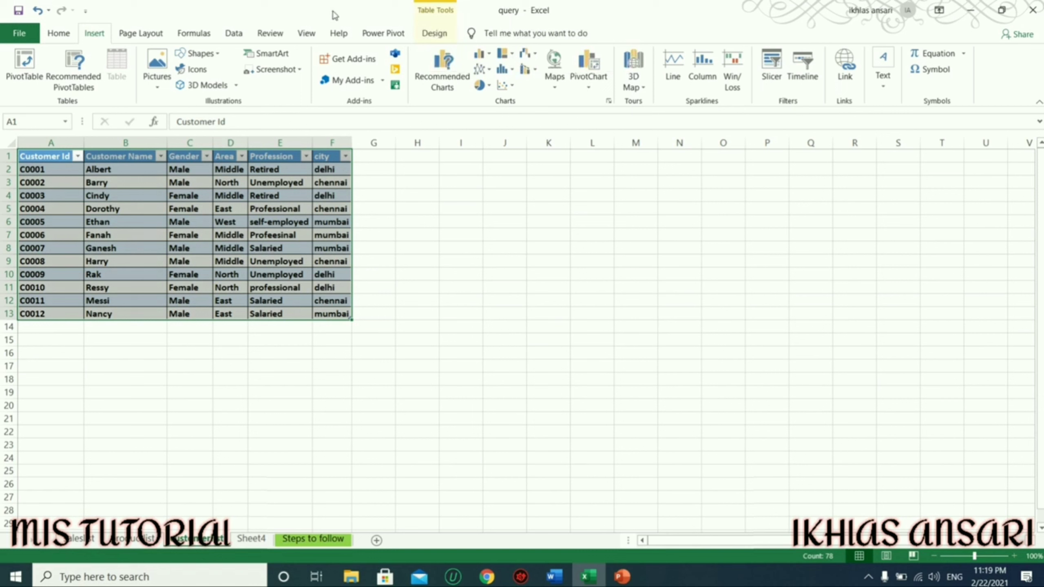
{"action": "left_click", "coordinate": [429, 34]}
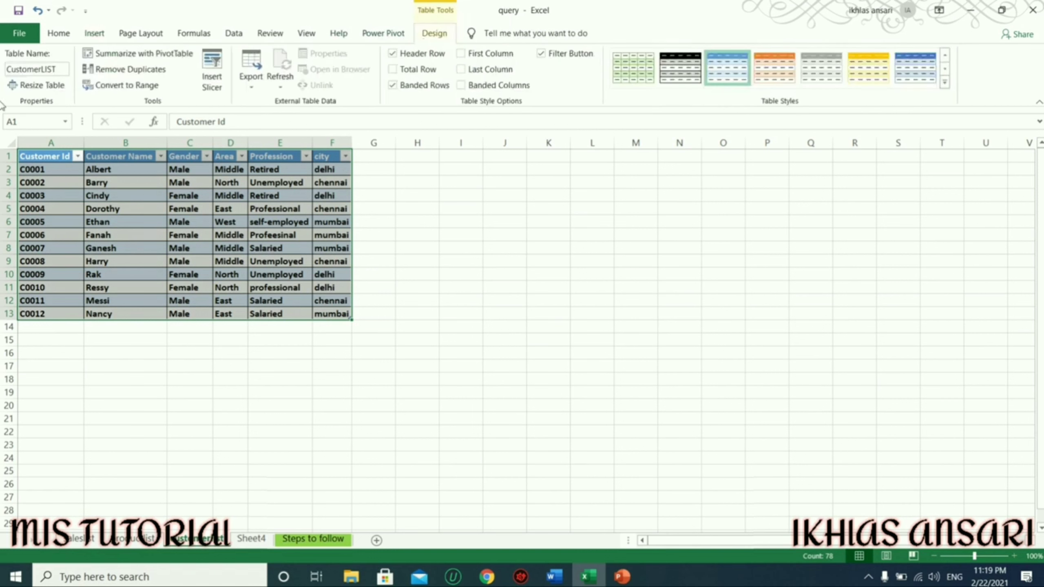
{"action": "key", "text": "Return"}
Add the sales table A1:E13 to the Power Pivot data model.
{"action": "key", "text": "ctrl+Page_Up"}
{"action": "key", "text": "ctrl+Page_Up"}
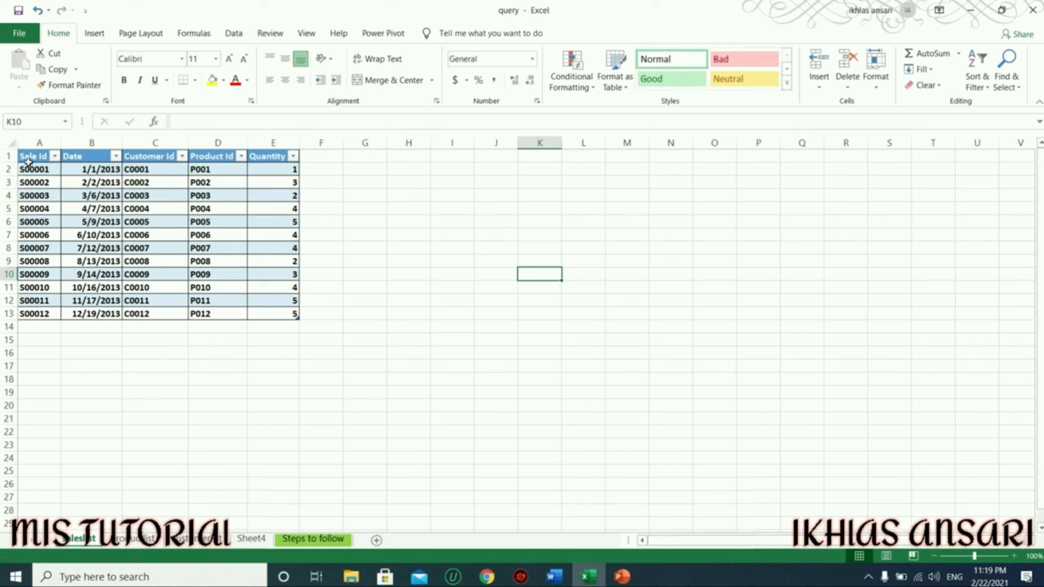
{"action": "mouse_move", "coordinate": [29, 158]}
{"action": "left_mouse_down"}
{"action": "mouse_move", "coordinate": [321, 214]}
{"action": "mouse_move", "coordinate": [286, 284]}
{"action": "mouse_move", "coordinate": [294, 313]}
{"action": "left_mouse_up"}
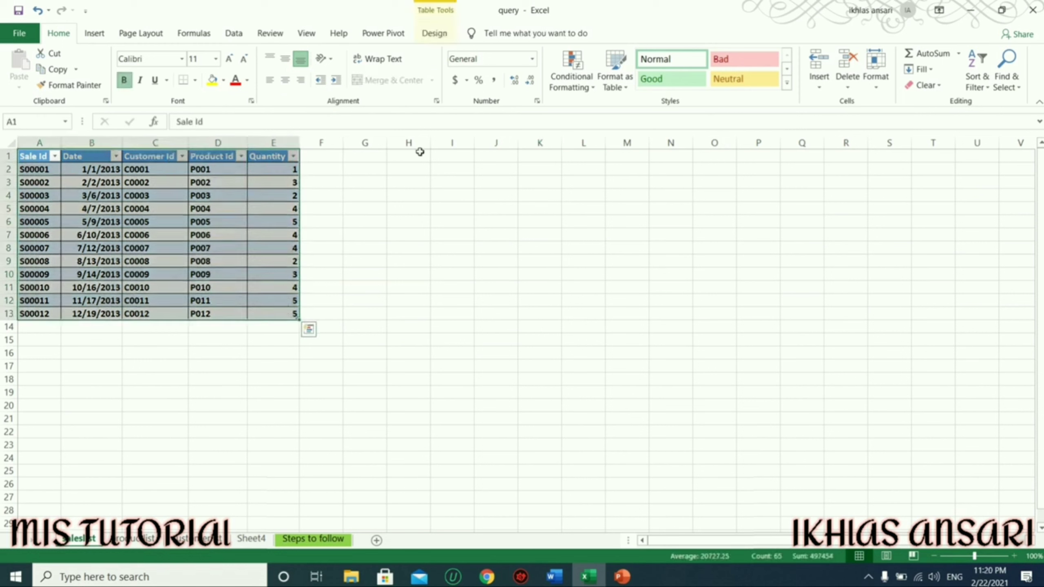
{"action": "left_click", "coordinate": [385, 35]}
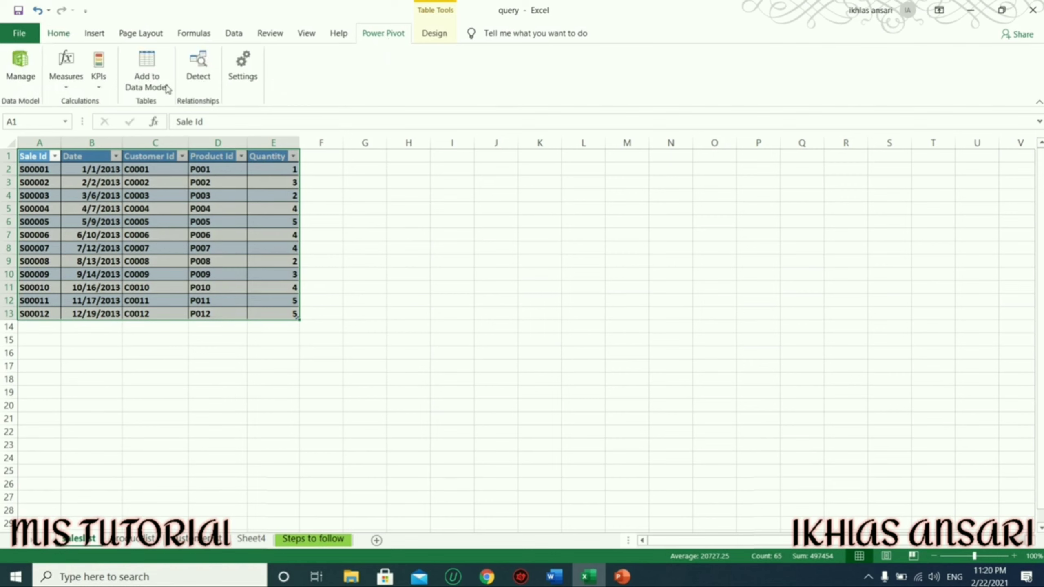
{"action": "left_click", "coordinate": [145, 70]}
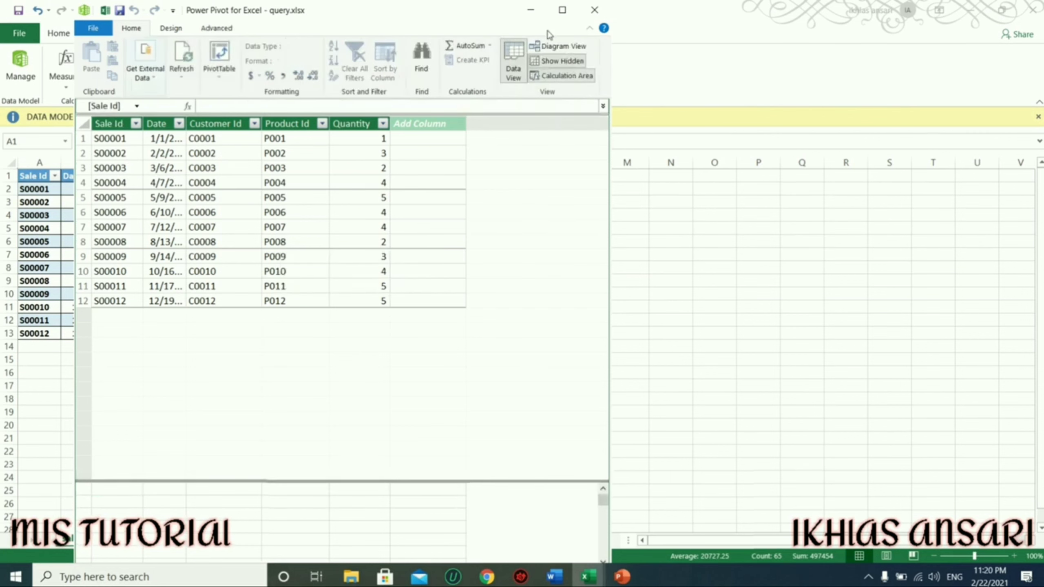
{"action": "left_click", "coordinate": [538, 14]}
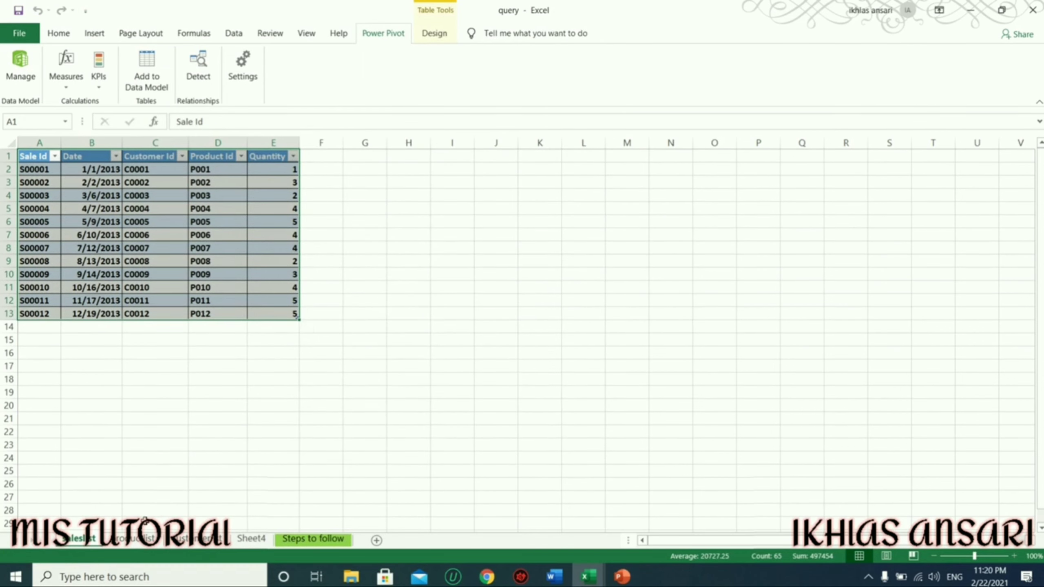
Add the product and customer tables to the data model and maximize Power Pivot.
{"action": "left_click", "coordinate": [139, 537]}
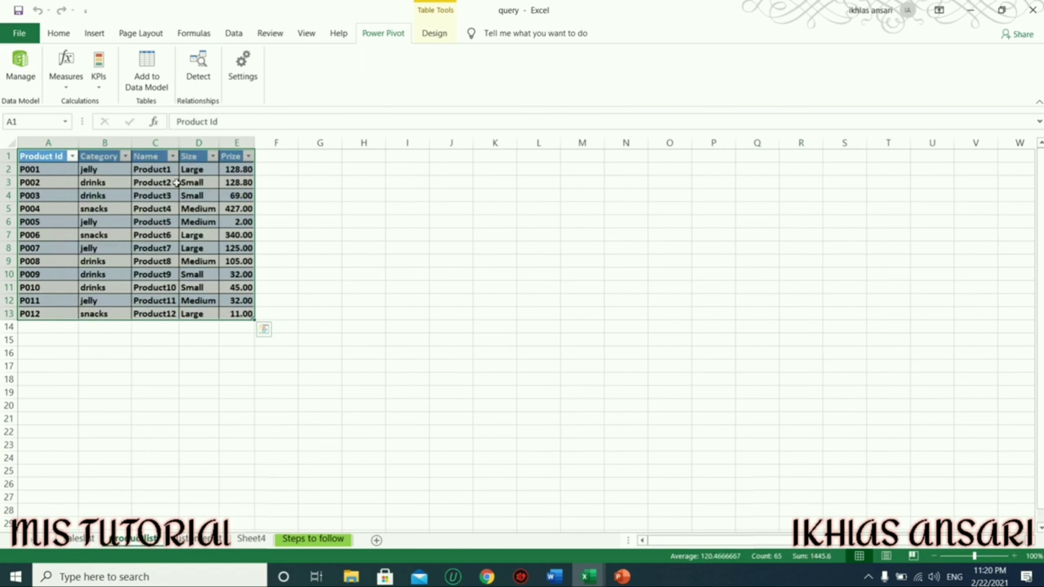
{"action": "left_click", "coordinate": [134, 67]}
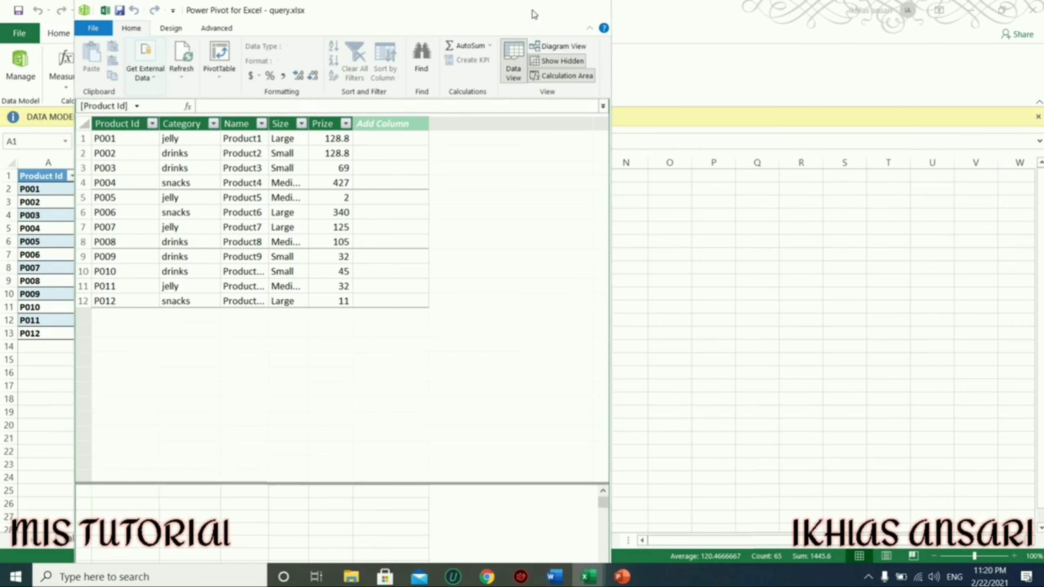
{"action": "left_click", "coordinate": [531, 10]}
{"action": "left_click", "coordinate": [197, 539]}
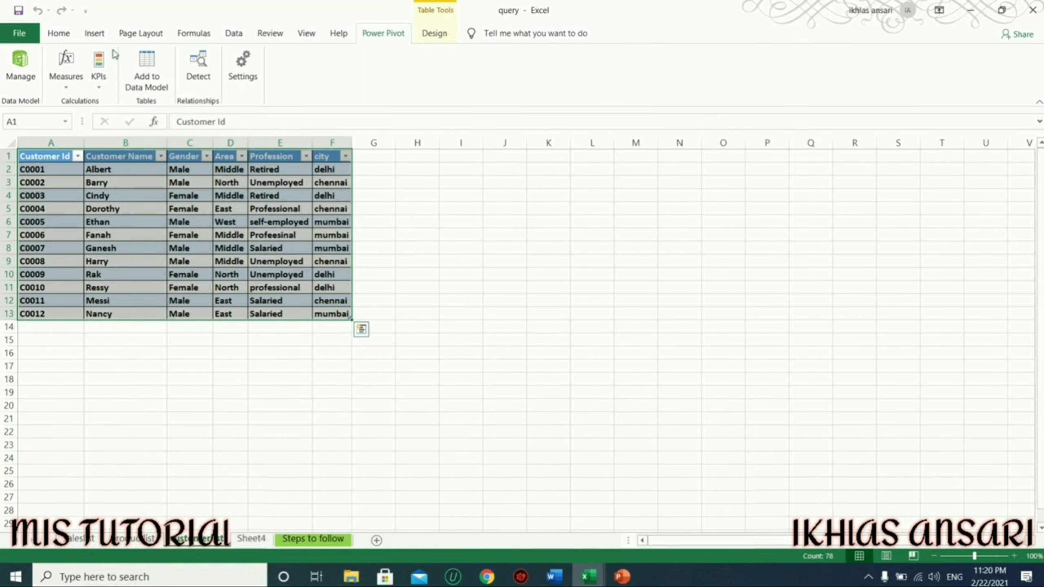
{"action": "left_click", "coordinate": [147, 74]}
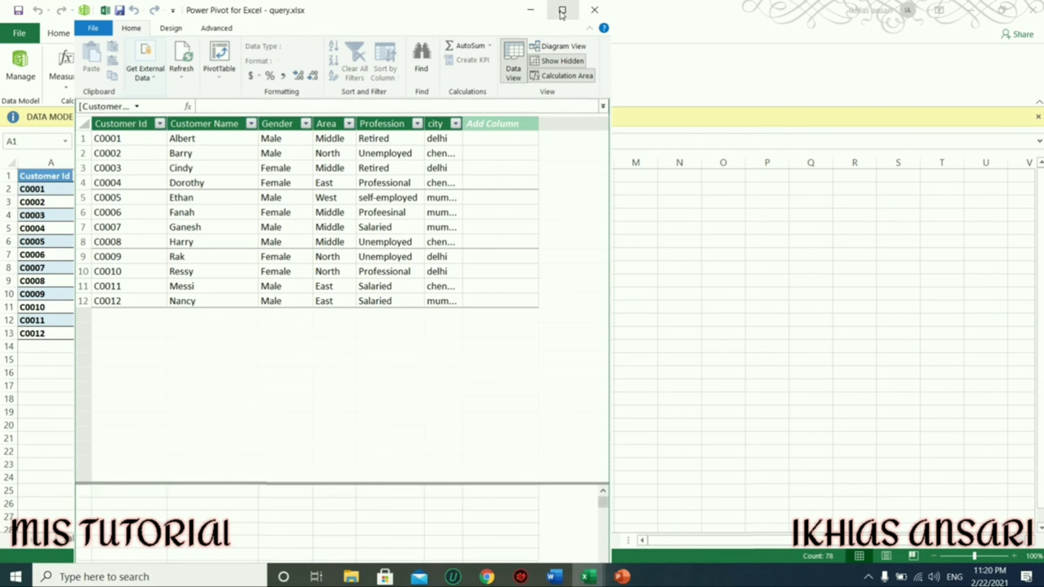
{"action": "left_click", "coordinate": [562, 12]}
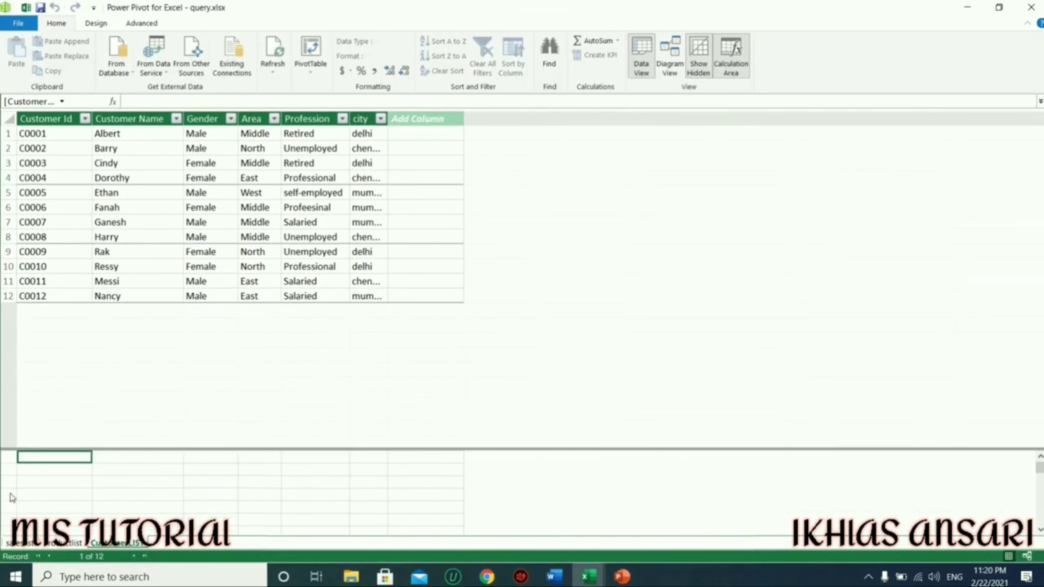
Browse the salesList, productlist and CustomerLIST tables, settling on salesList's empty new column.
{"action": "left_click", "coordinate": [18, 542]}
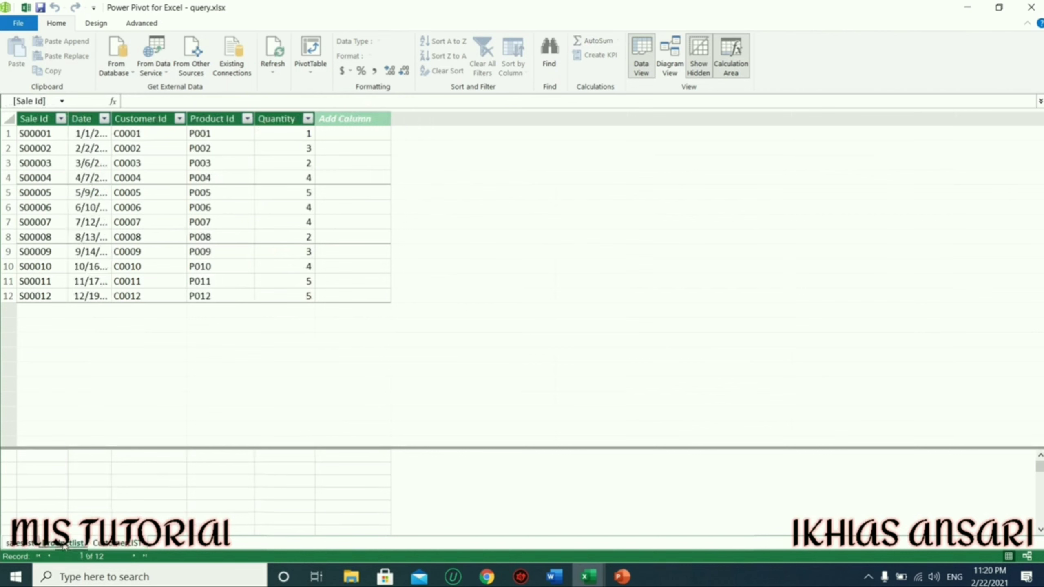
{"action": "left_click", "coordinate": [64, 543]}
{"action": "left_click", "coordinate": [103, 543]}
{"action": "left_click", "coordinate": [18, 543]}
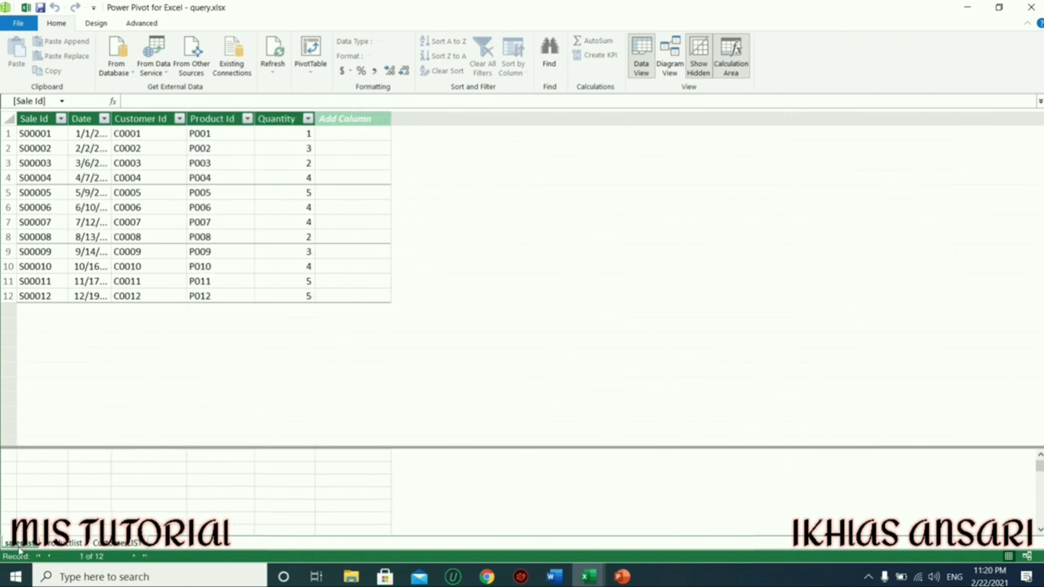
{"action": "left_click", "coordinate": [362, 118]}
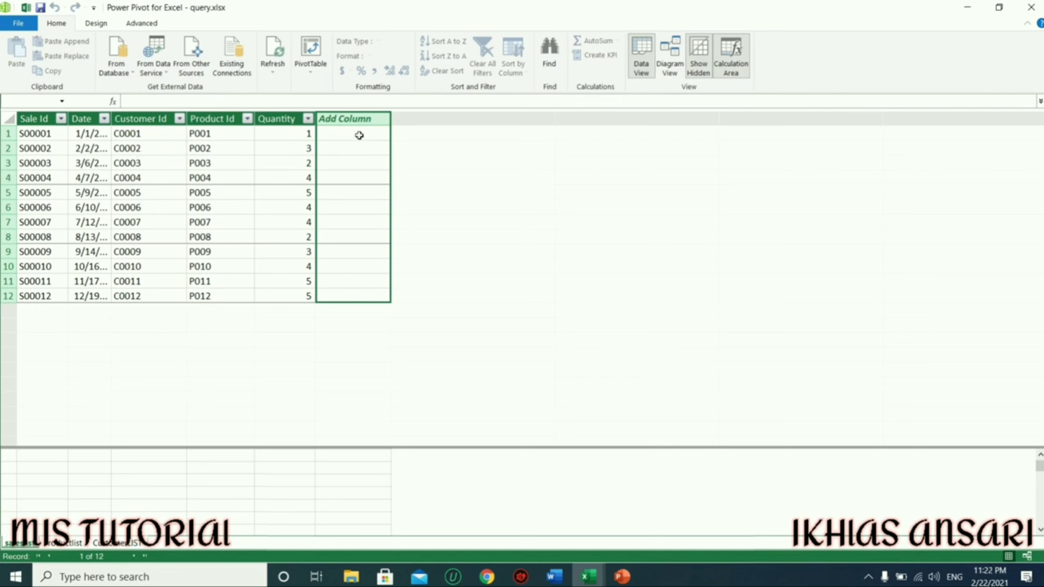
Rename the sales table's new column to Months.
{"action": "right_click", "coordinate": [346, 121]}
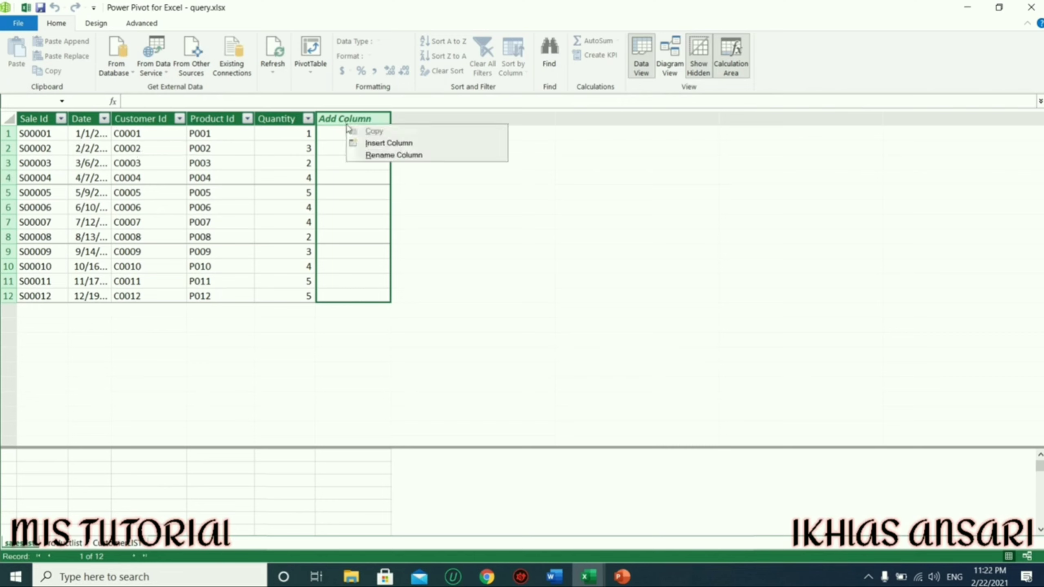
{"action": "left_click", "coordinate": [368, 155]}
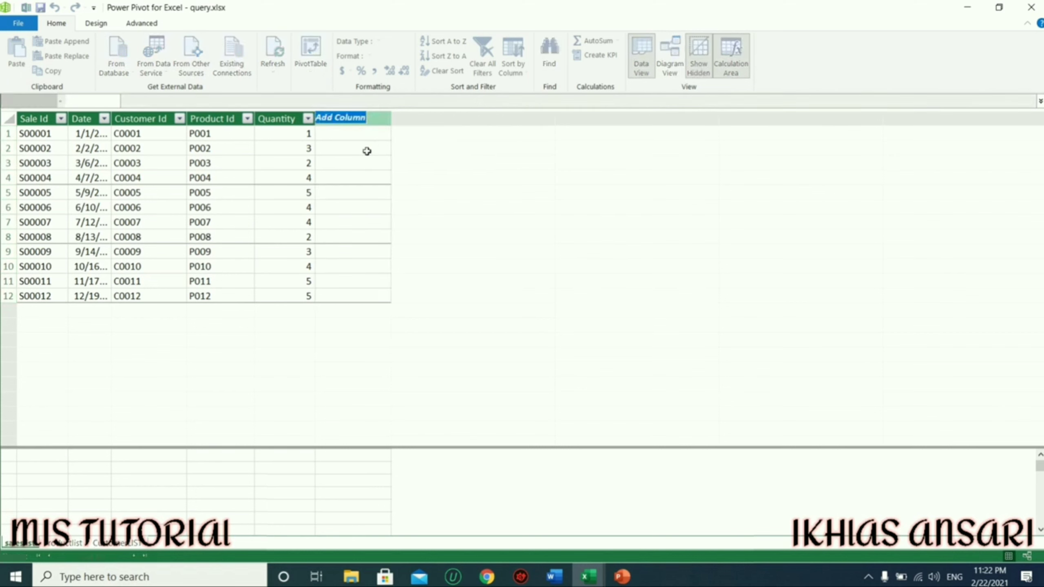
{"action": "type", "text": "Months"}
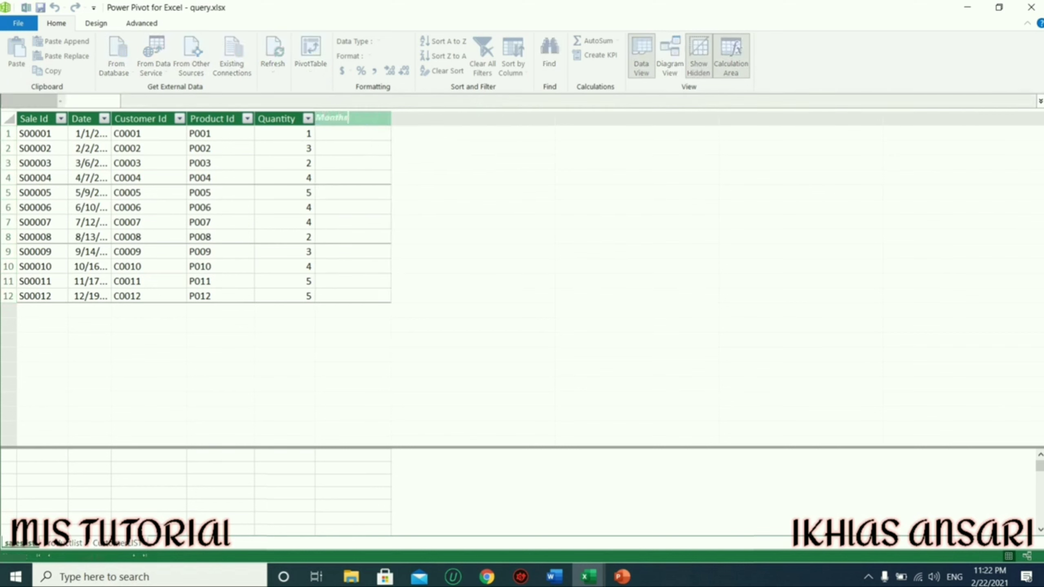
{"action": "key", "text": "Return"}
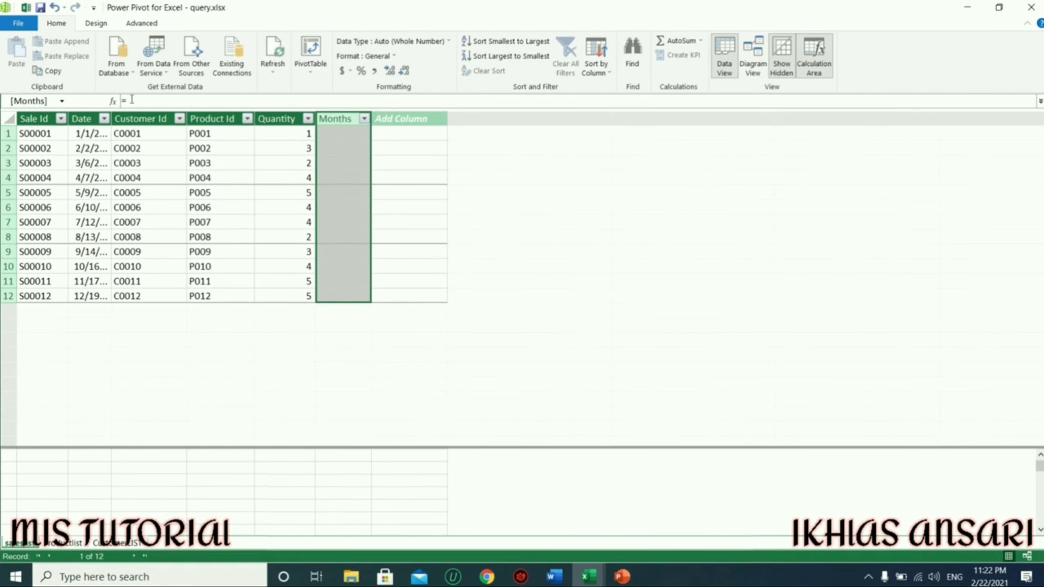
Fill Months with =FORMAT(saleslist[Date],"mmmm") to list each sale's month name.
{"action": "left_click", "coordinate": [132, 100]}
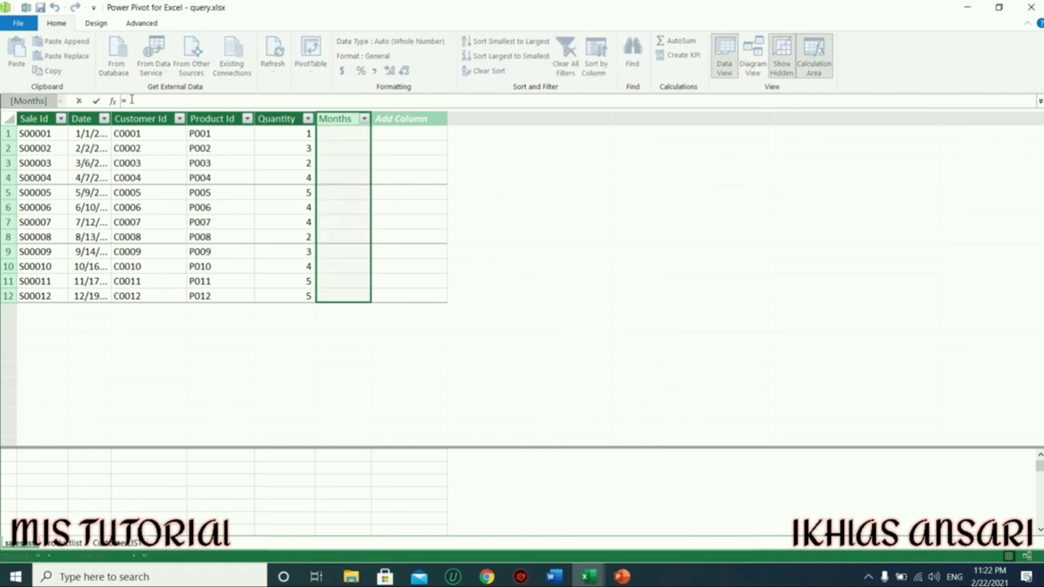
{"action": "type", "text": "fFO"}
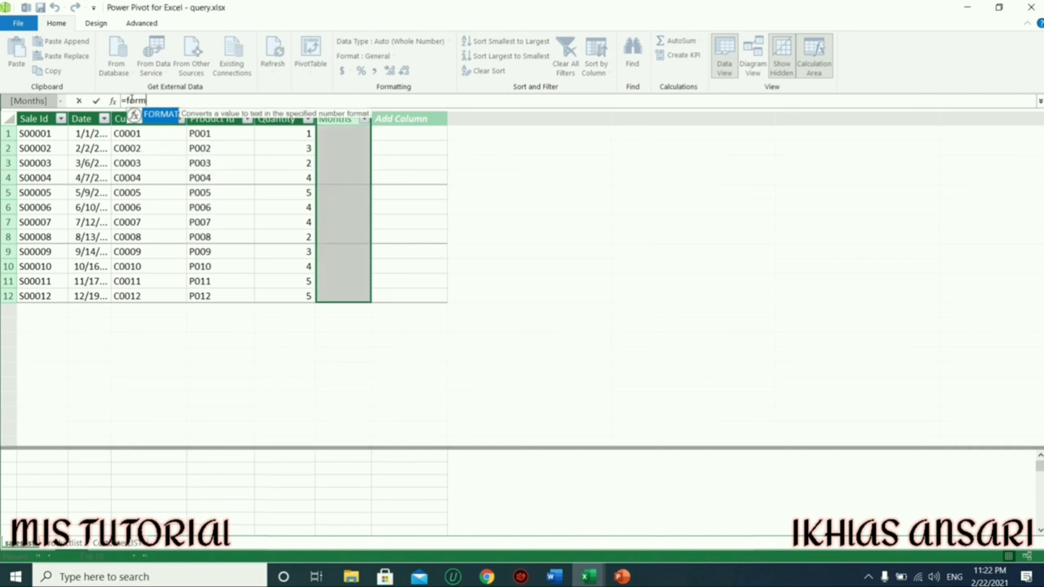
{"action": "type", "text": "RMAT("}
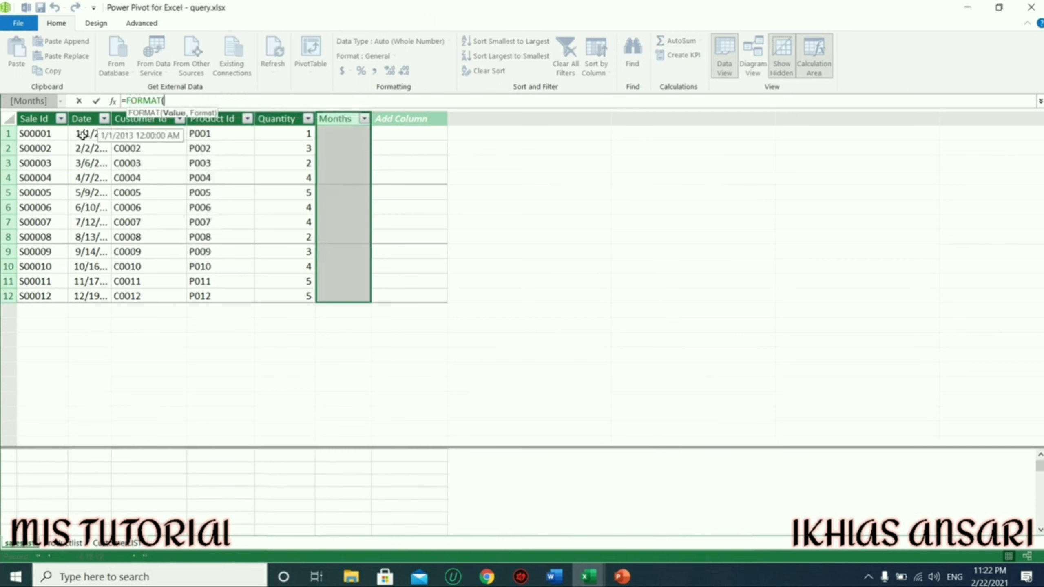
{"action": "left_click", "coordinate": [82, 135]}
{"action": "type", "text": ","}
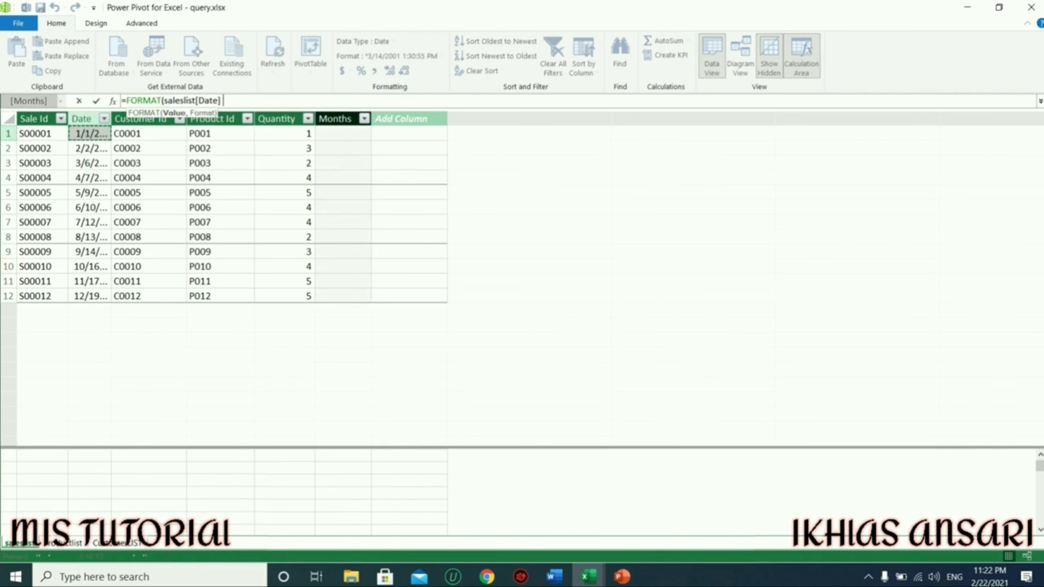
{"action": "type", "text": "\""}
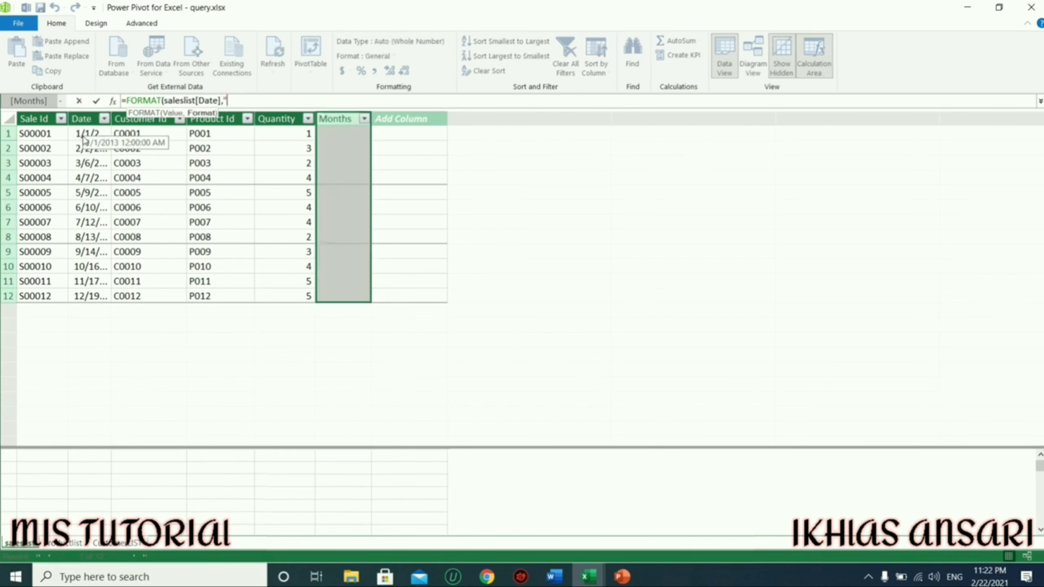
{"action": "type", "text": "m"}
{"action": "type", "text": "mmm\""}
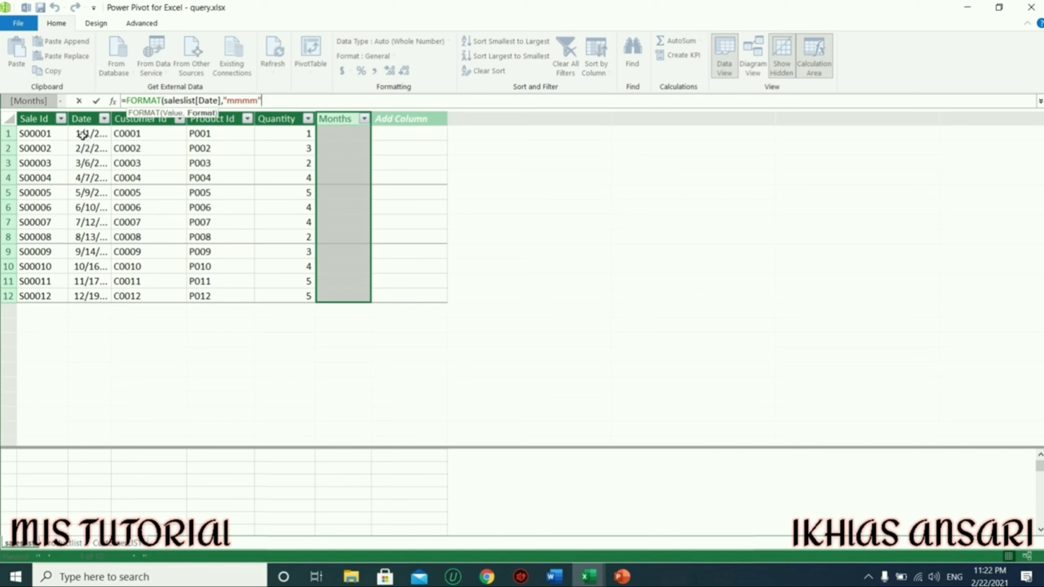
{"action": "type", "text": ")"}
{"action": "key", "text": "Return"}
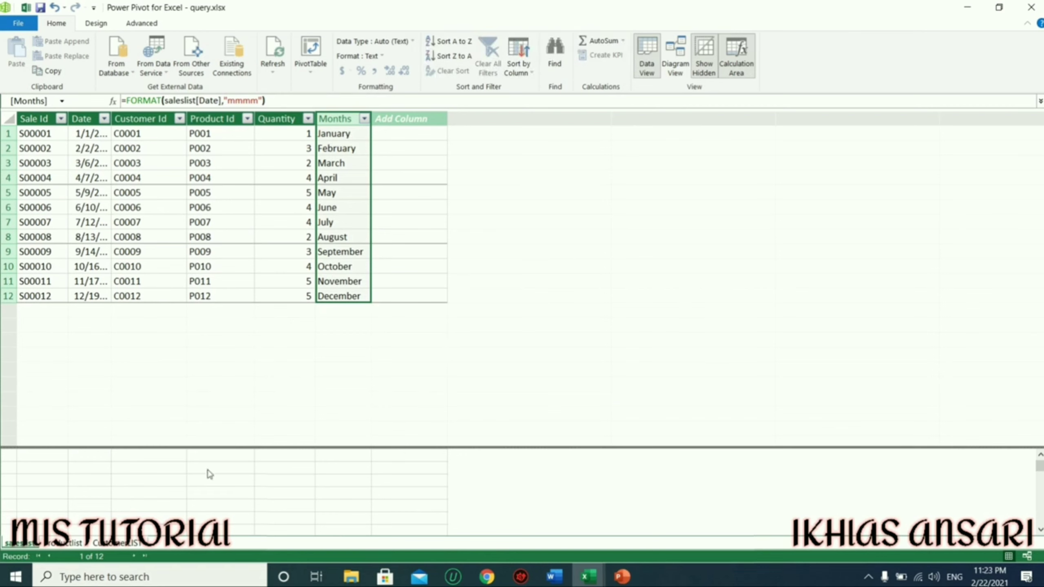
{"action": "left_click", "coordinate": [271, 118]}
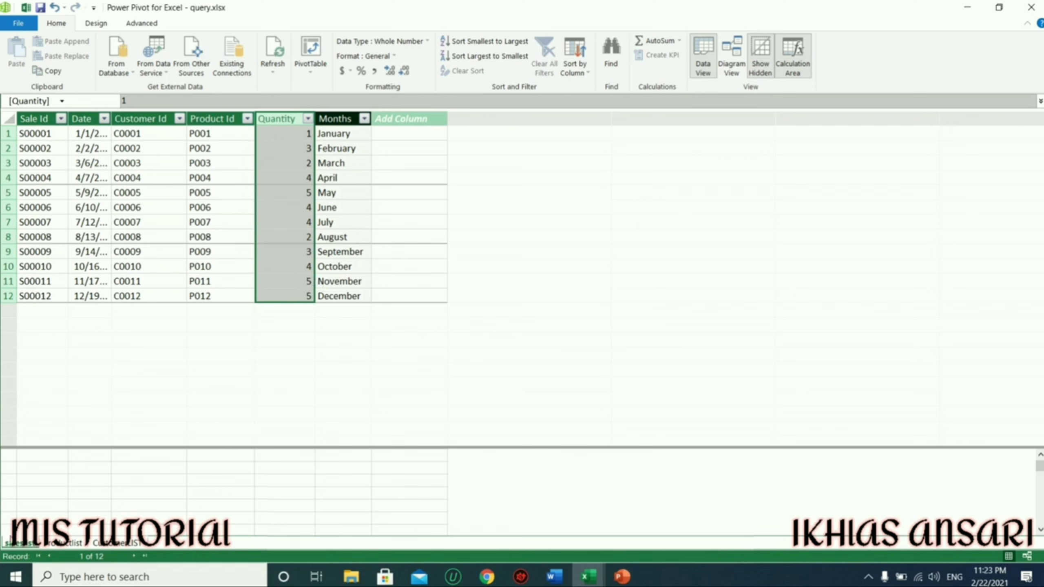
Glance at the productlist table, return to sales, then switch to the query workbook.
{"action": "left_click", "coordinate": [64, 543]}
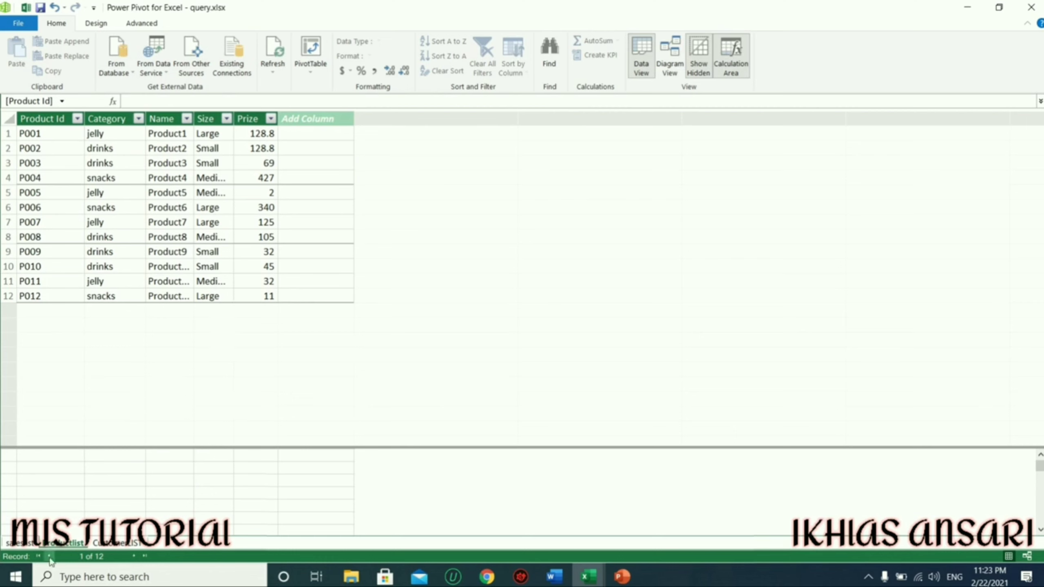
{"action": "left_click", "coordinate": [29, 544]}
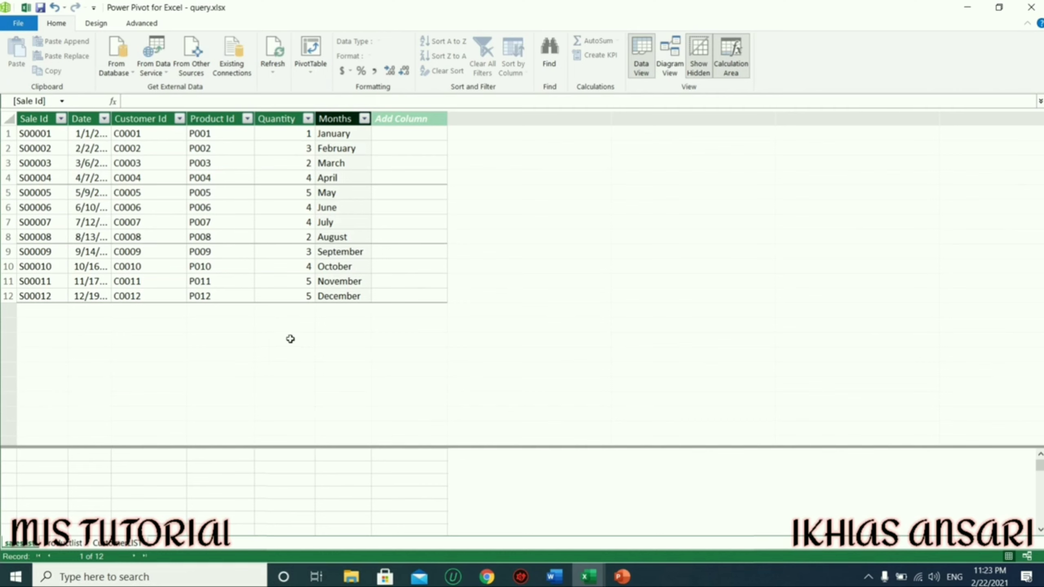
{"action": "mouse_move", "coordinate": [587, 576]}
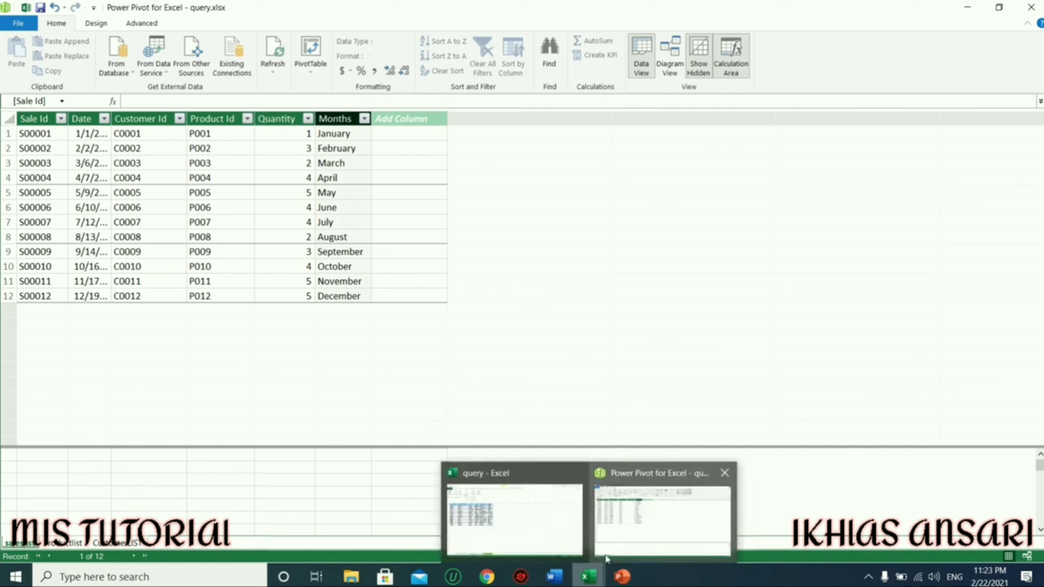
{"action": "left_click", "coordinate": [625, 542]}
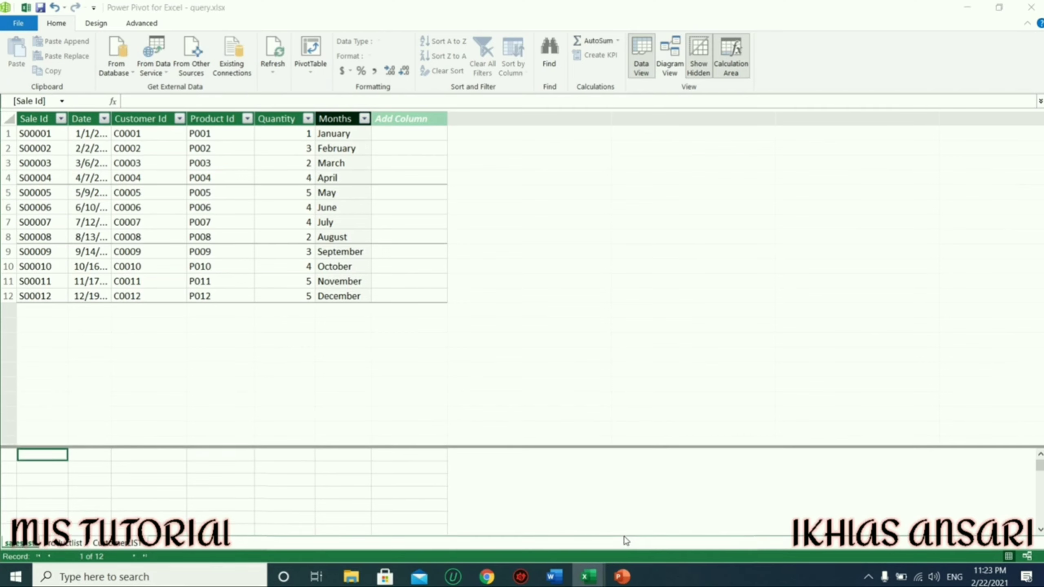
{"action": "left_click", "coordinate": [545, 531]}
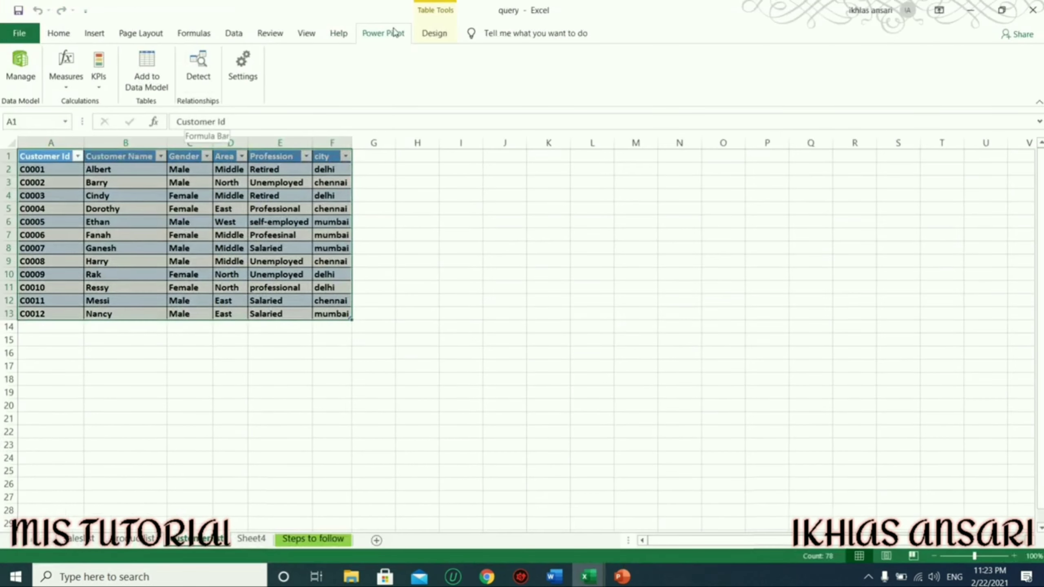
Start a new Power Pivot measure, cancel it, and return to the saleslist sheet.
{"action": "left_click", "coordinate": [65, 81]}
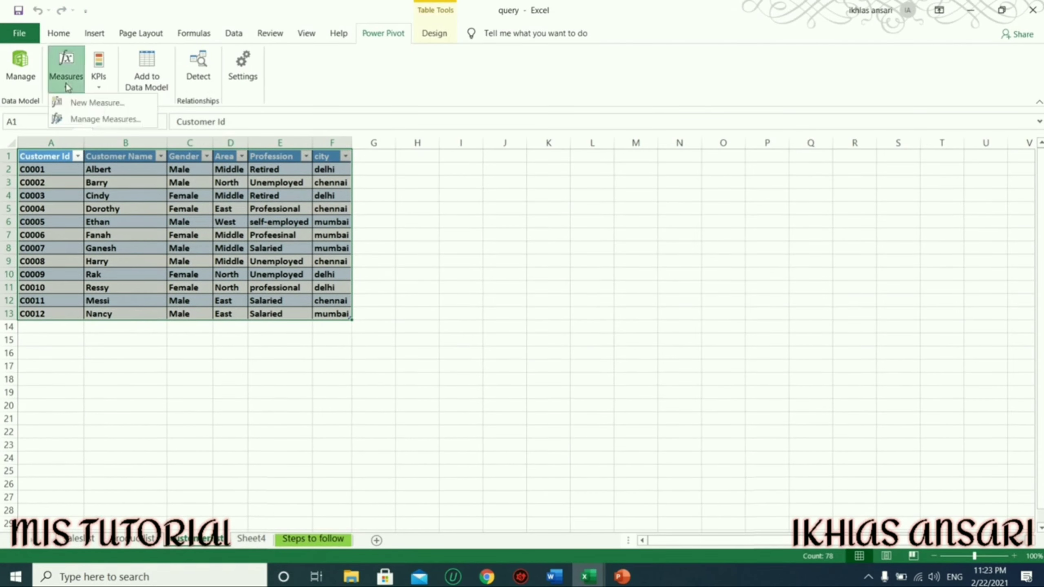
{"action": "left_click", "coordinate": [89, 103]}
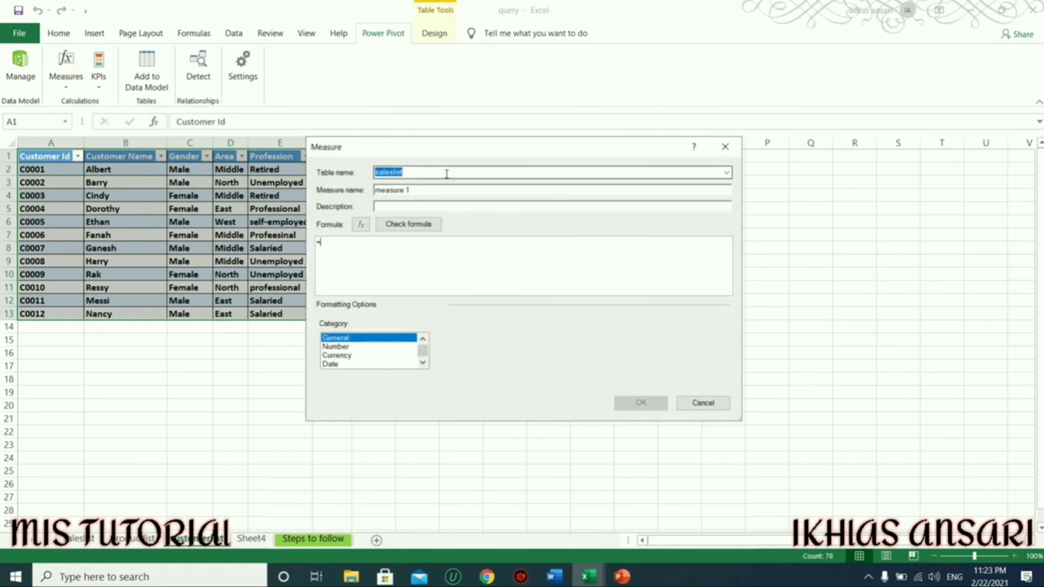
{"action": "key", "text": "Tab"}
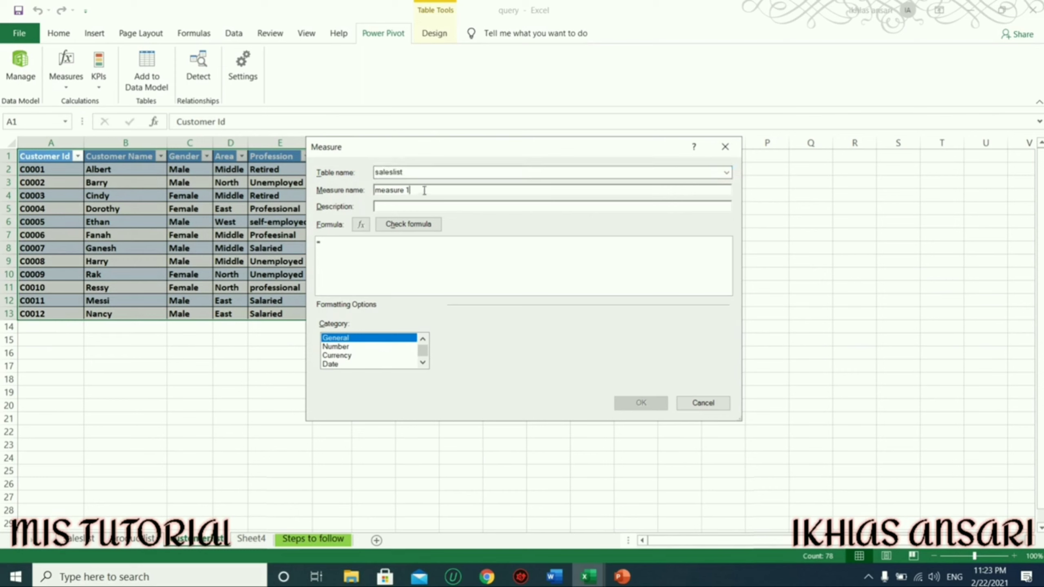
{"action": "key", "text": "BackSpace"}
{"action": "key", "text": "BackSpace"}
{"action": "key", "text": "BackSpace"}
{"action": "type", "text": "T"}
{"action": "key", "text": "Escape"}
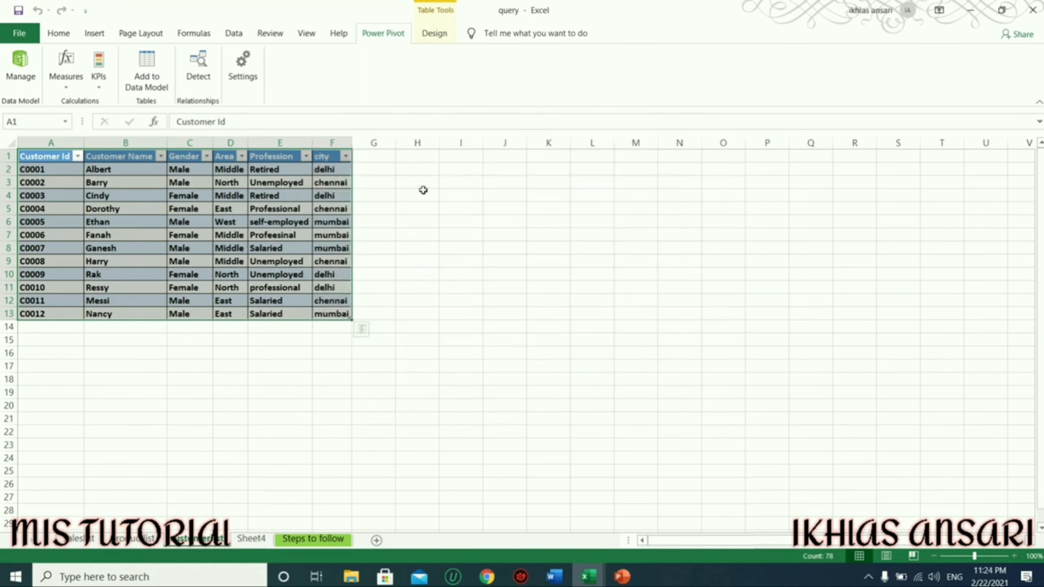
{"action": "left_click", "coordinate": [78, 539]}
{"action": "left_click", "coordinate": [472, 299]}
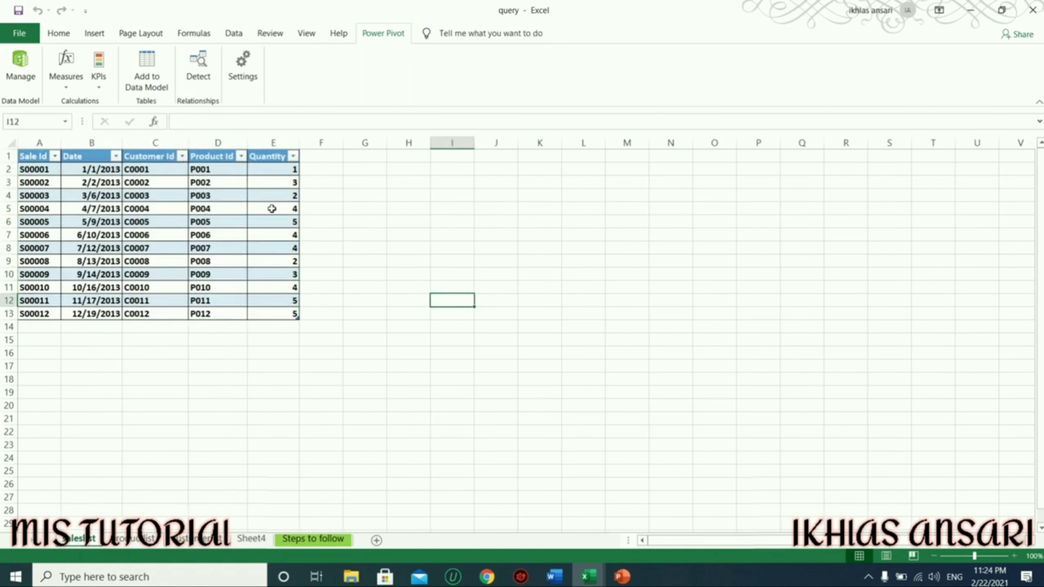
Create the Total Quantity measure as =SUM(saleslist[Quantity]), check the formula and save it.
{"action": "left_click", "coordinate": [67, 77]}
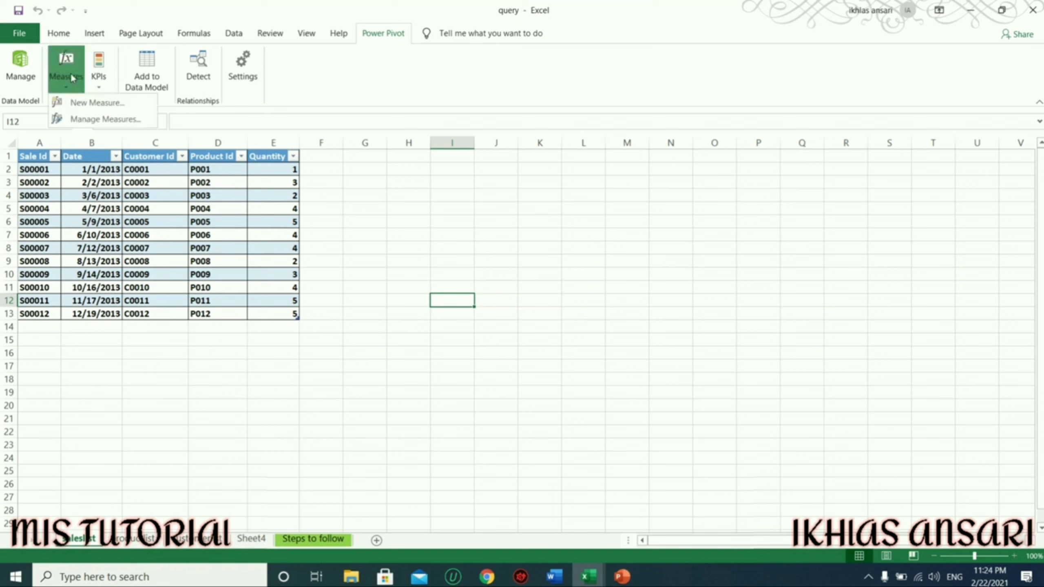
{"action": "left_click", "coordinate": [76, 103]}
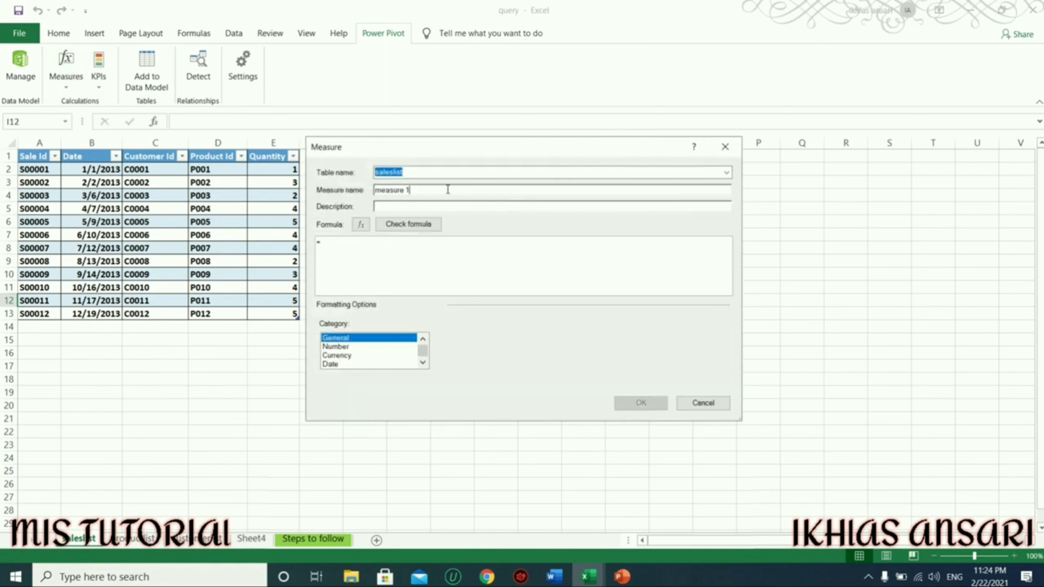
{"action": "key", "text": "BackSpace"}
{"action": "key", "text": "BackSpace"}
{"action": "key", "text": "BackSpace"}
{"action": "type", "text": "Total Q"}
{"action": "type", "text": "uan"}
{"action": "type", "text": "SUM("}
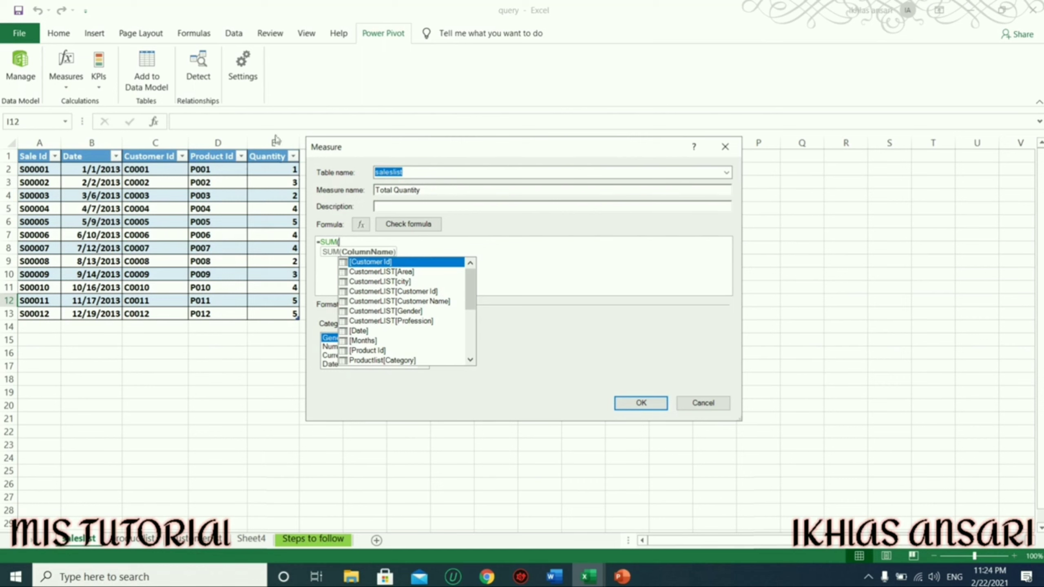
{"action": "type", "text": "sale"}
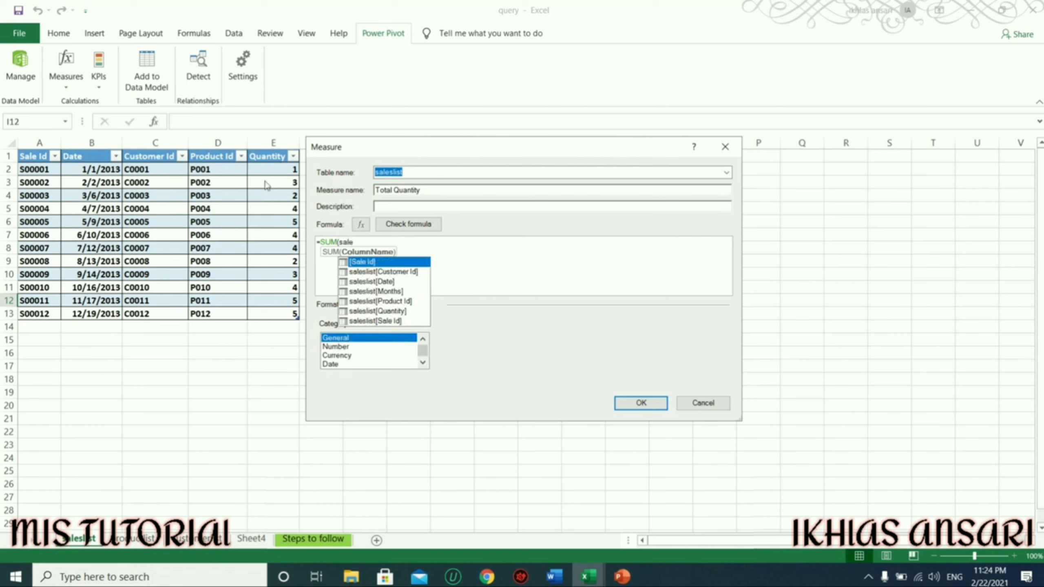
{"action": "left_click", "coordinate": [398, 302]}
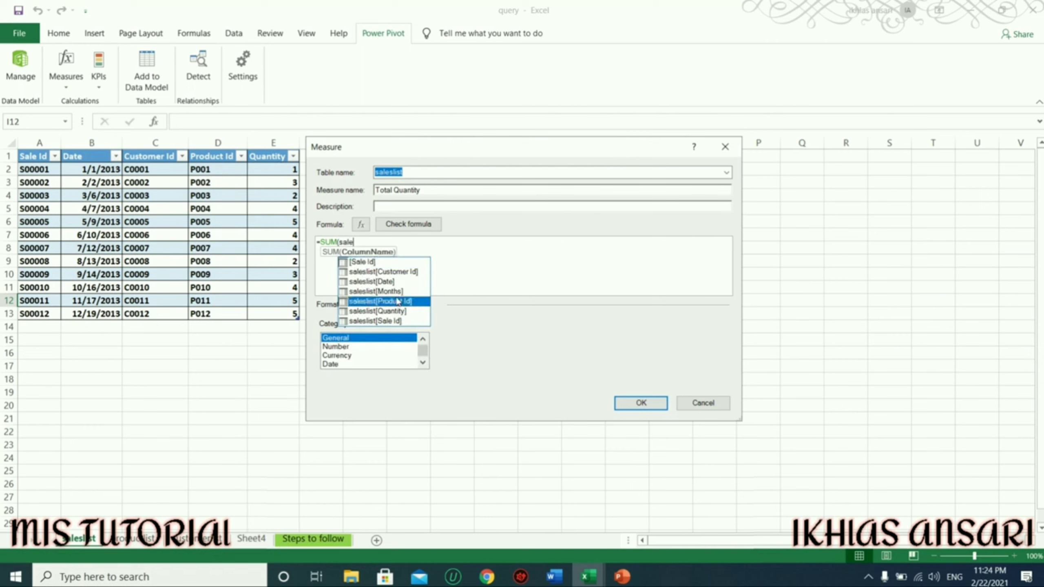
{"action": "double_click", "coordinate": [400, 312]}
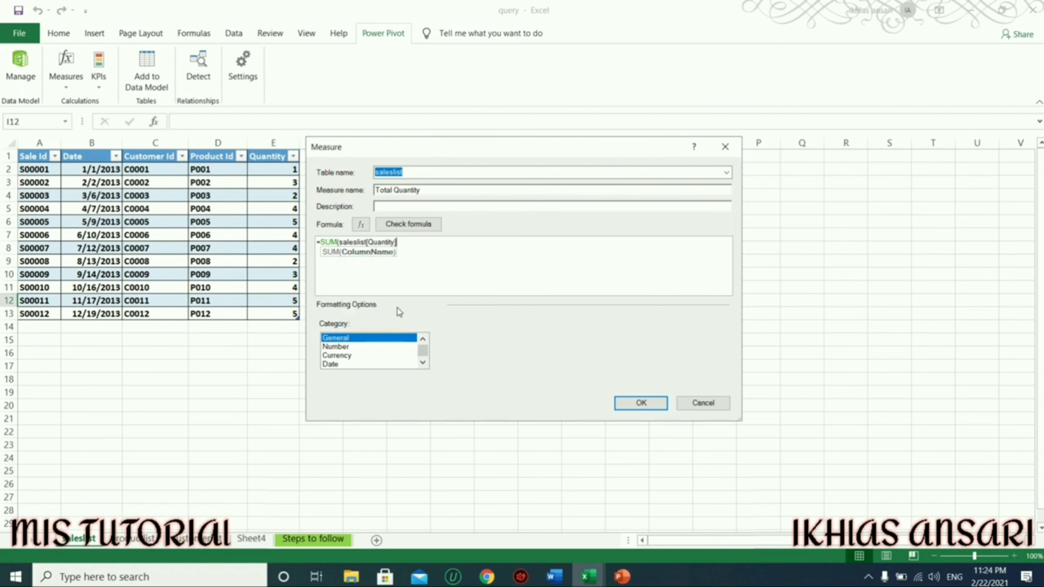
{"action": "type", "text": ")"}
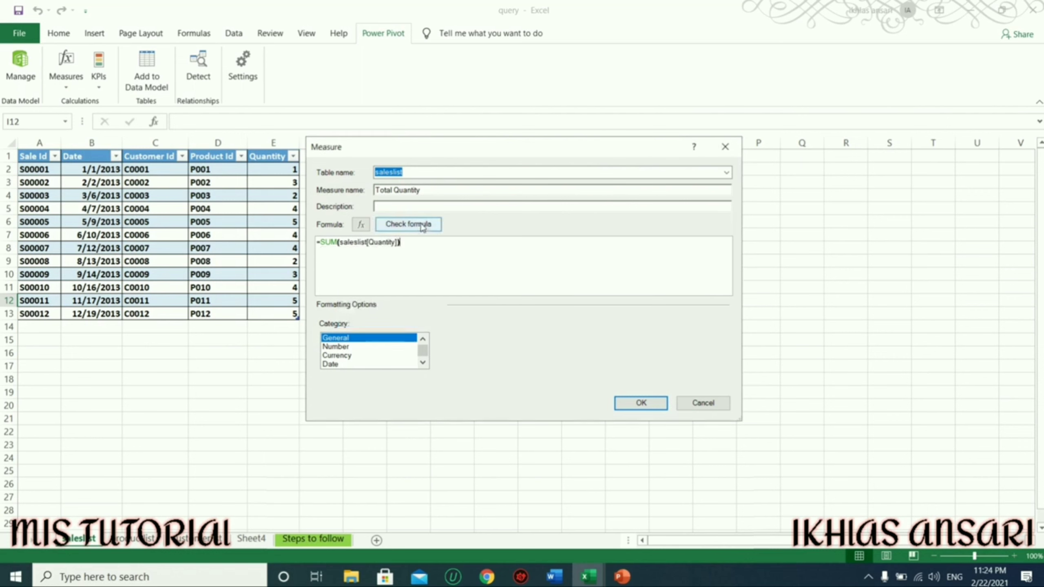
{"action": "left_click", "coordinate": [421, 225]}
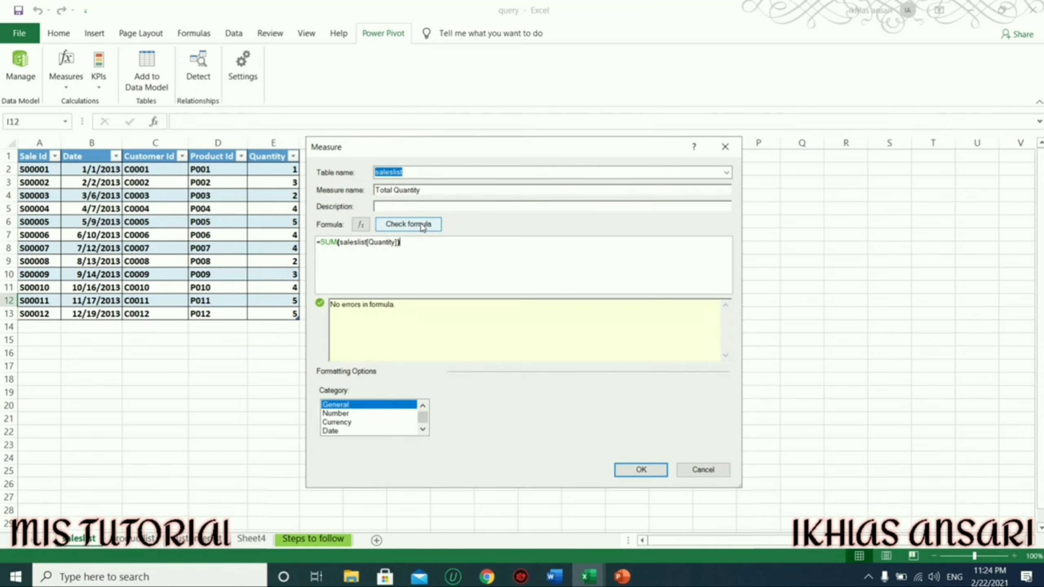
{"action": "left_click", "coordinate": [641, 470]}
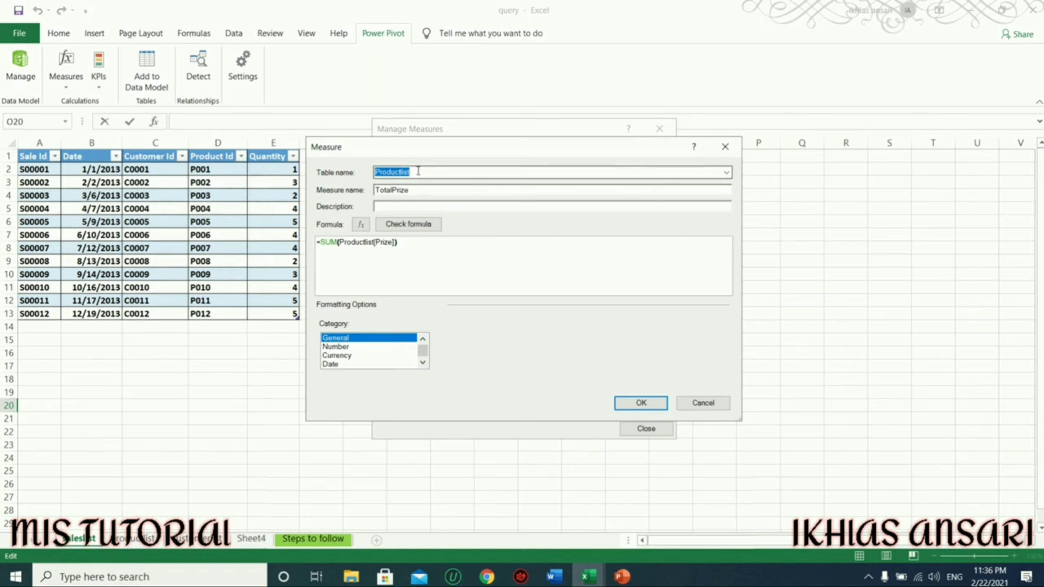
Add the TotalPrize measure summing Productlist[Prize], check it, and close Manage Measures.
{"action": "left_click", "coordinate": [419, 190]}
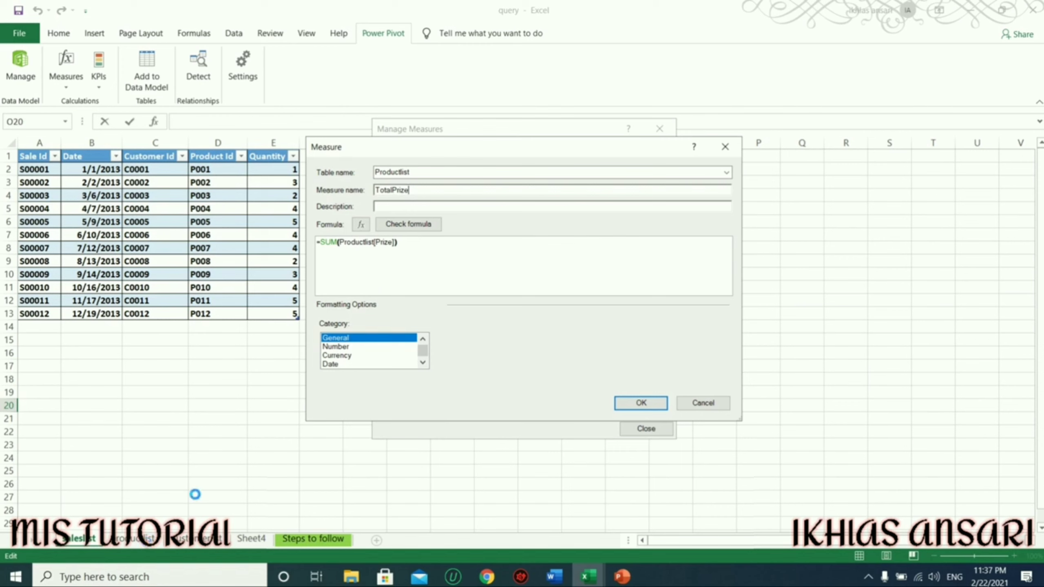
{"action": "left_click", "coordinate": [427, 225]}
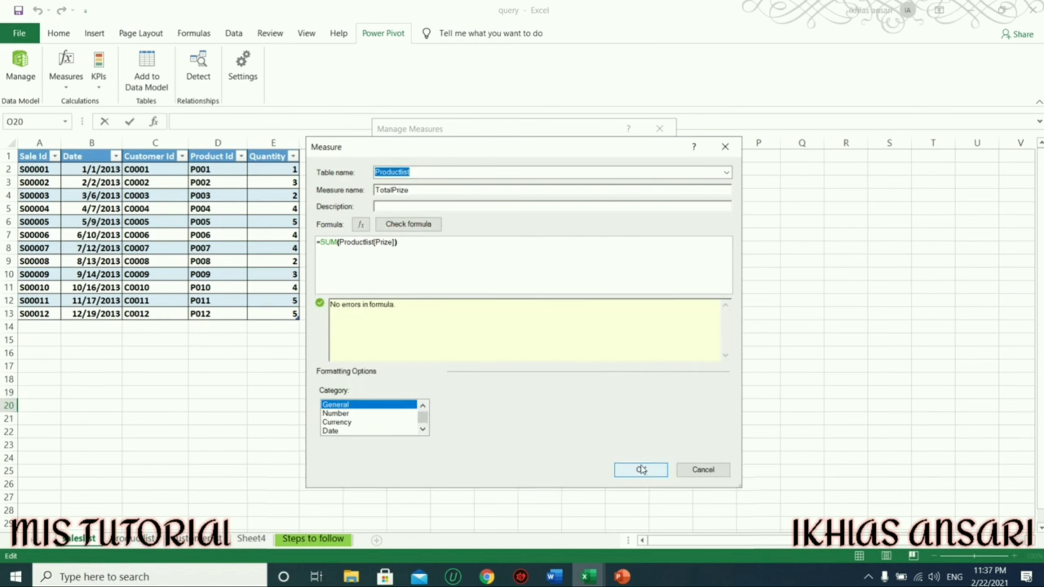
{"action": "left_click", "coordinate": [641, 470]}
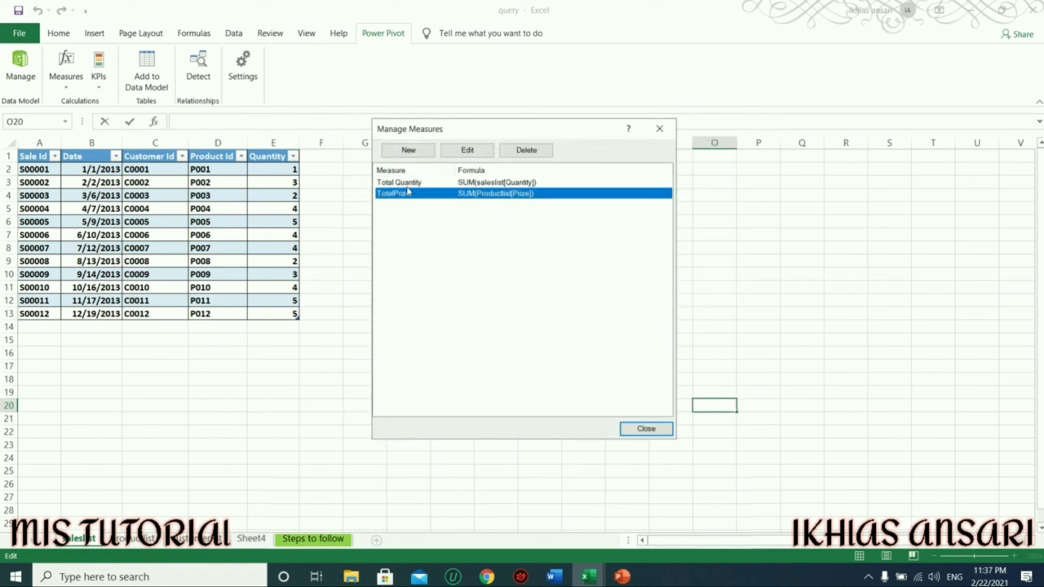
{"action": "left_click", "coordinate": [639, 428]}
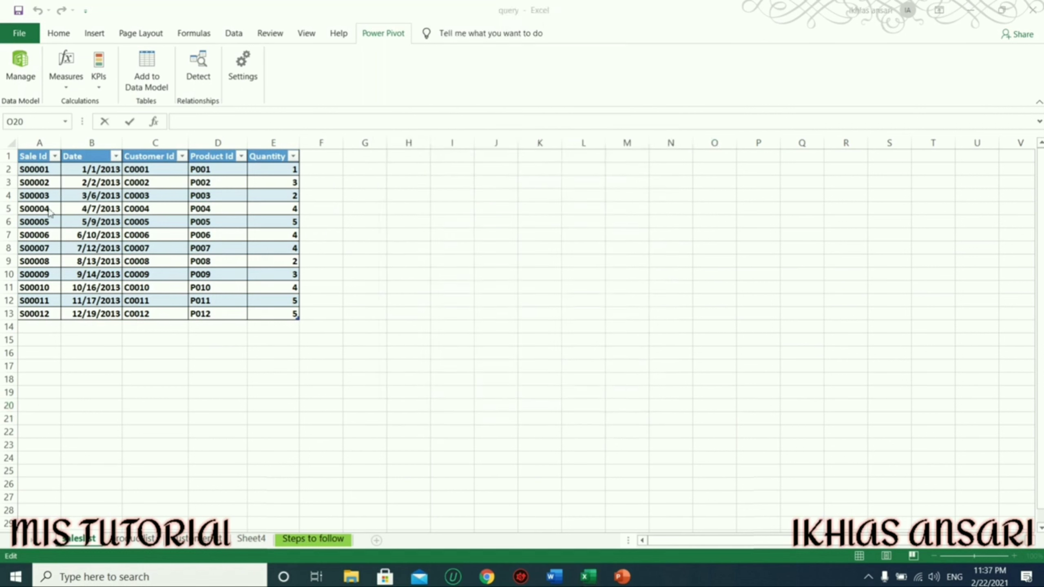
Start a new measure named Total Net Sales, assigned to the saleslist table.
{"action": "left_click", "coordinate": [75, 90]}
{"action": "left_click", "coordinate": [87, 102]}
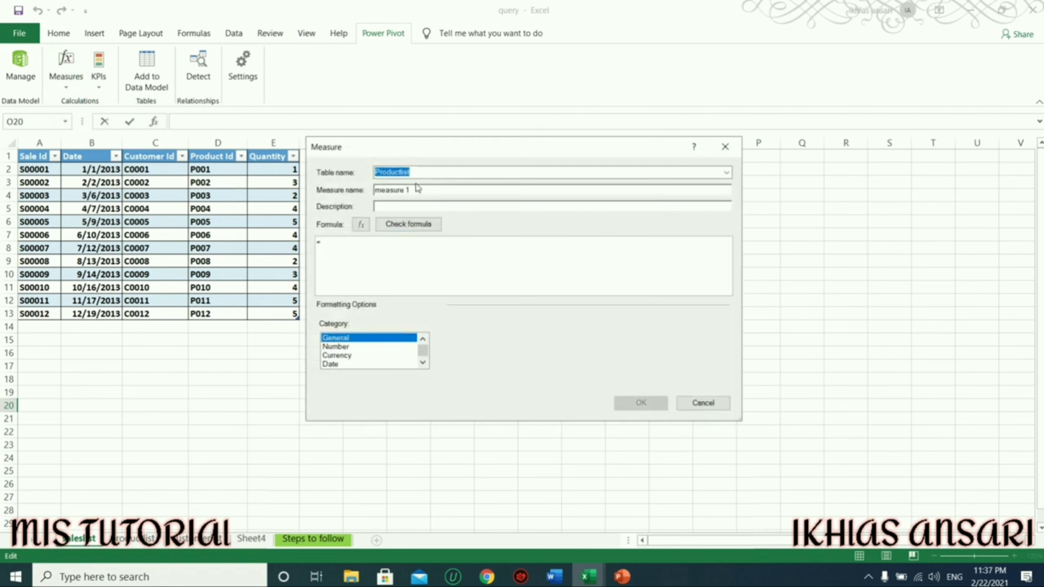
{"action": "key", "text": "BackSpace"}
{"action": "key", "text": "BackSpace"}
{"action": "key", "text": "BackSpace"}
{"action": "type", "text": "To"}
{"action": "left_click", "coordinate": [434, 174]}
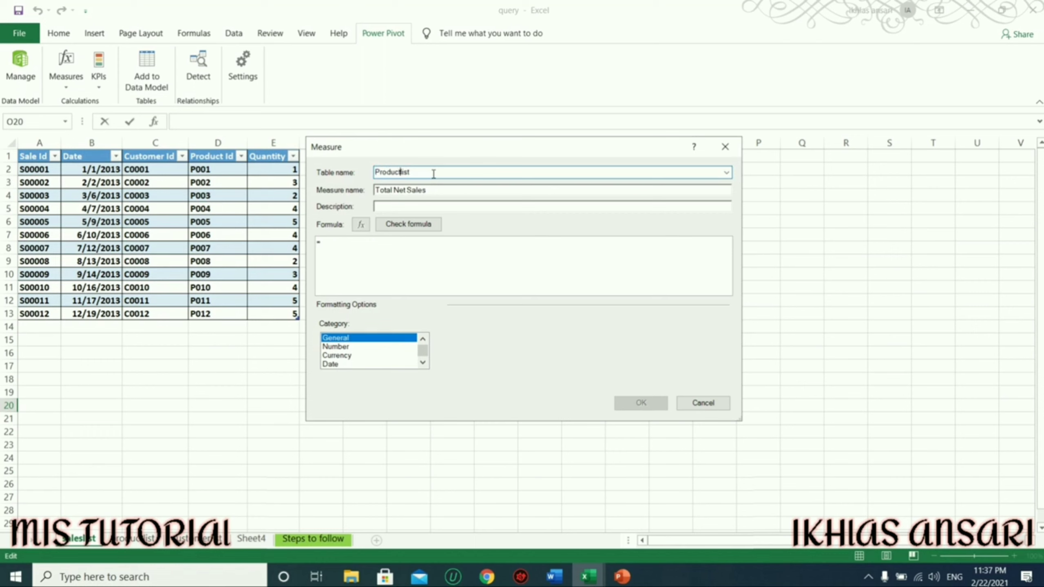
{"action": "key", "text": "BackSpace"}
{"action": "key", "text": "BackSpace"}
{"action": "key", "text": "BackSpace"}
{"action": "type", "text": "Sal"}
{"action": "type", "text": "es"}
{"action": "left_click", "coordinate": [343, 249]}
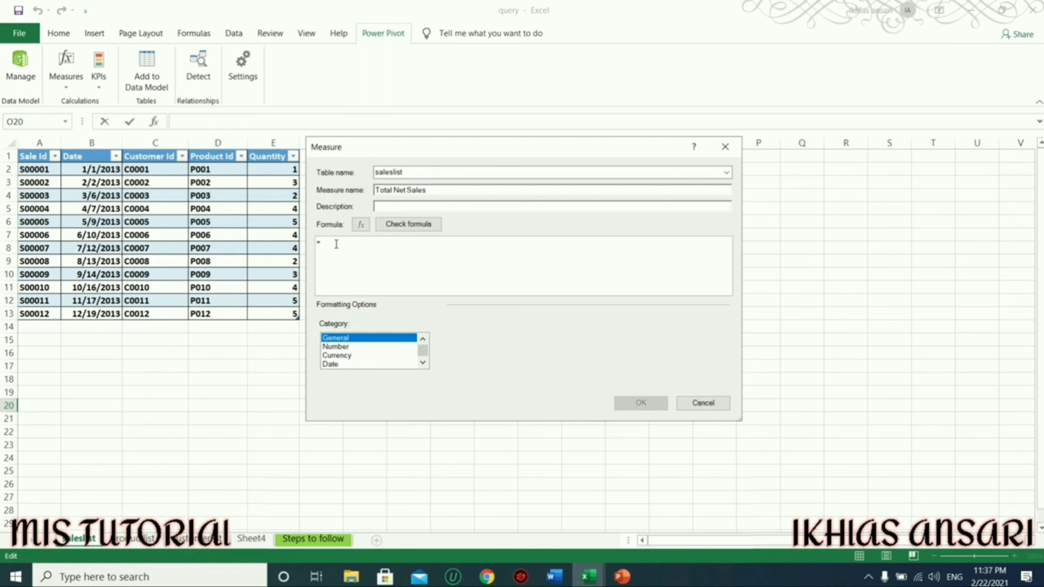
Enter =Productlist[TotalPrize]*saleslist[Total Quantity], check it for errors, and save the measure.
{"action": "type", "text": "to"}
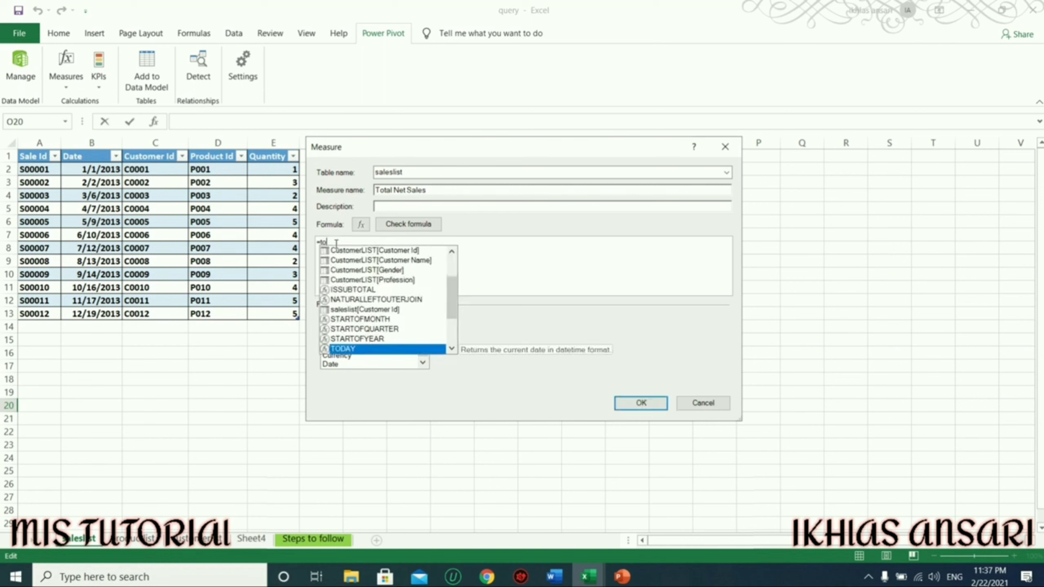
{"action": "key", "text": "BackSpace"}
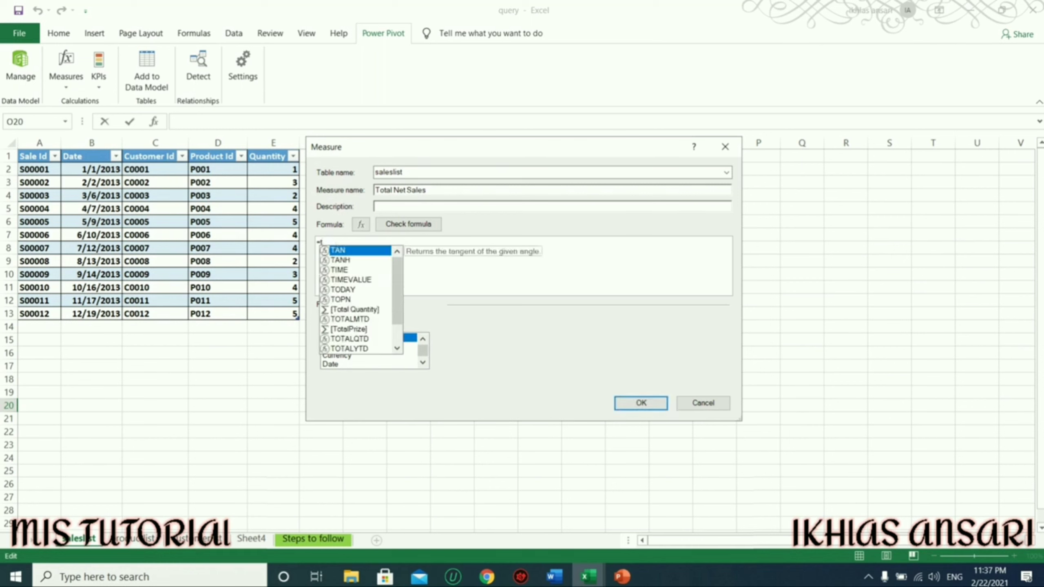
{"action": "key", "text": "BackSpace"}
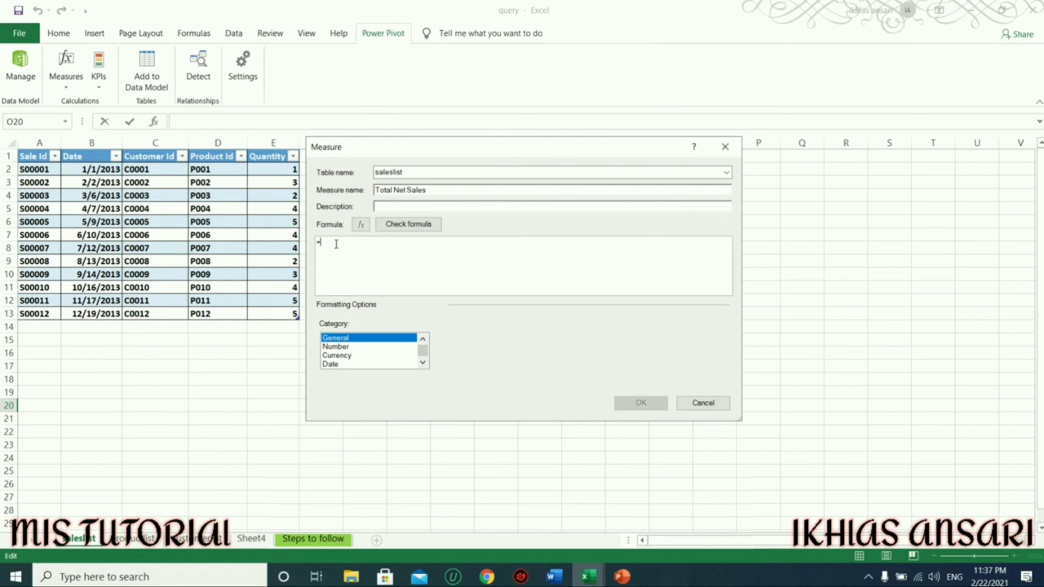
{"action": "type", "text": "pro"}
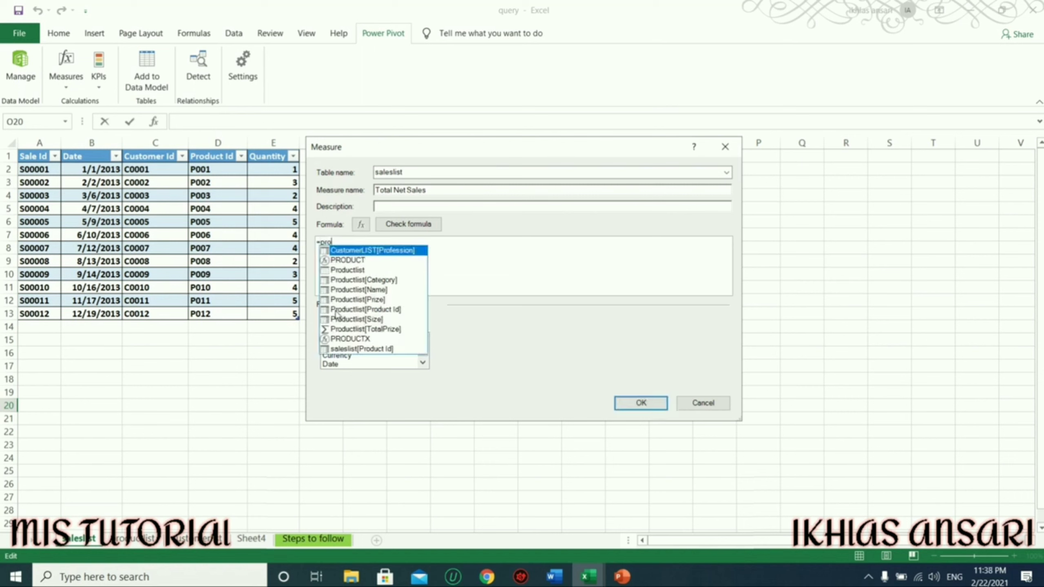
{"action": "left_click", "coordinate": [385, 331]}
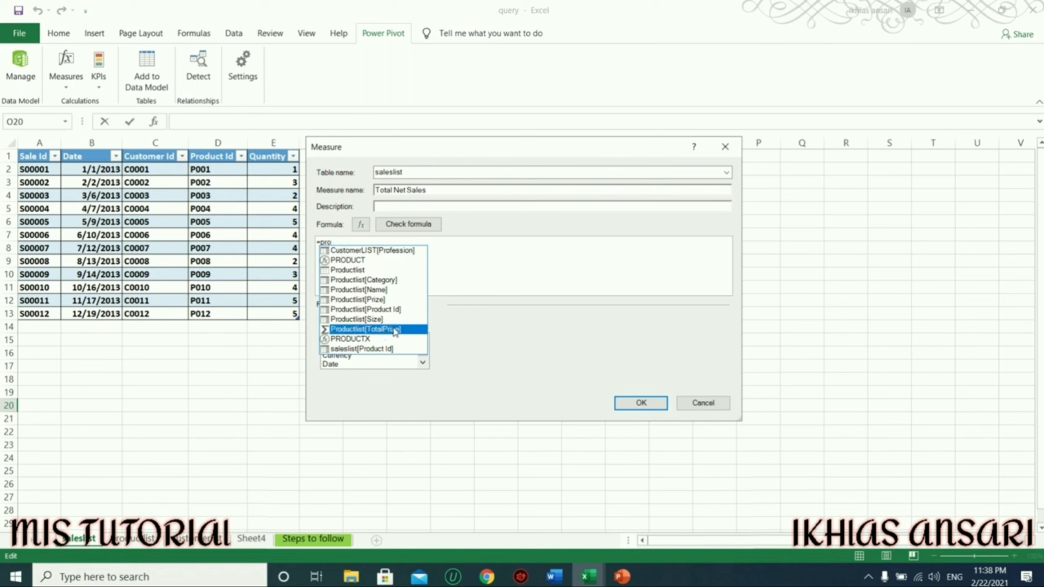
{"action": "double_click", "coordinate": [395, 332]}
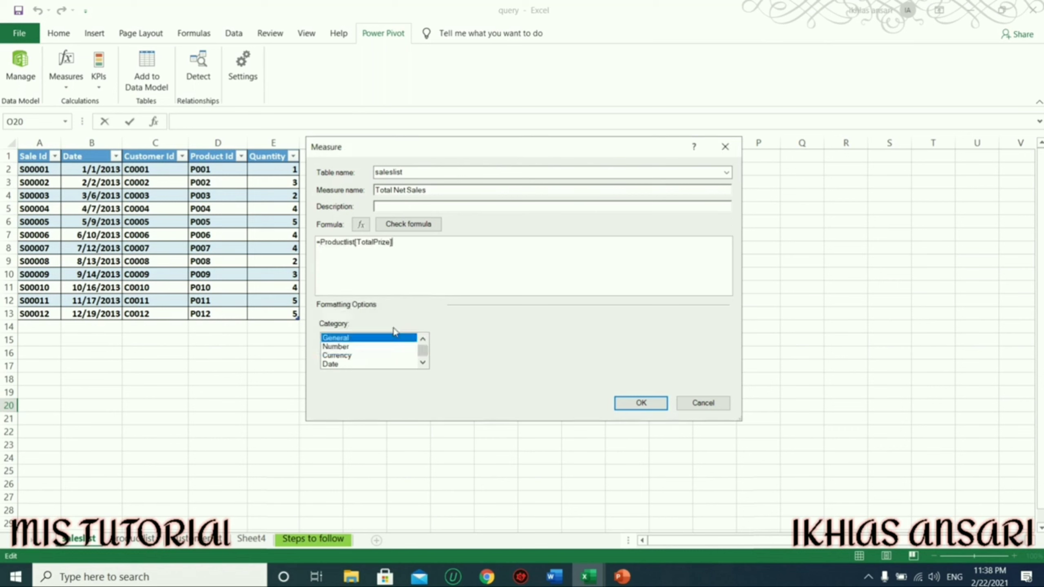
{"action": "type", "text": "*sale"}
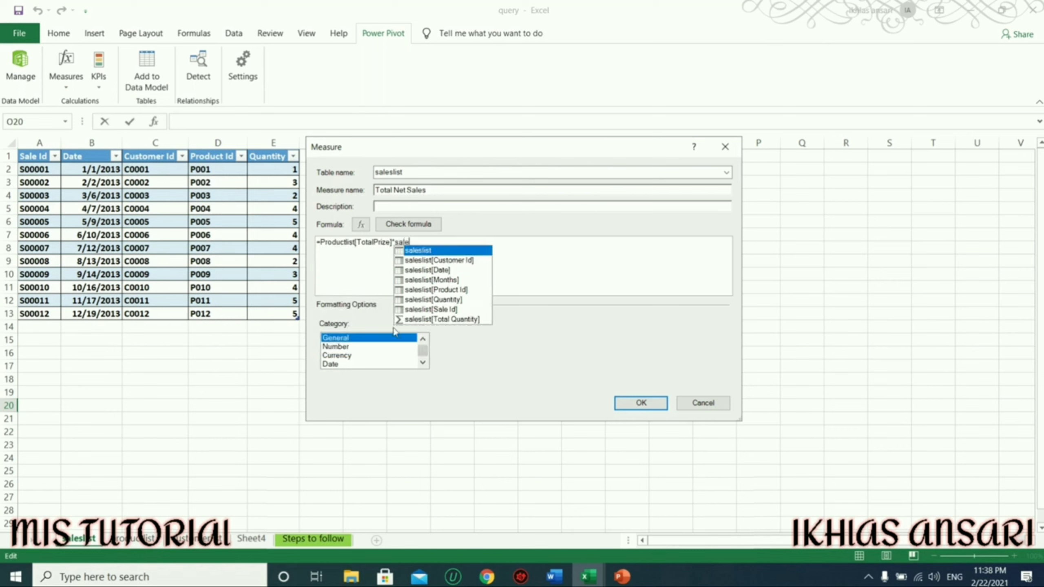
{"action": "double_click", "coordinate": [461, 321]}
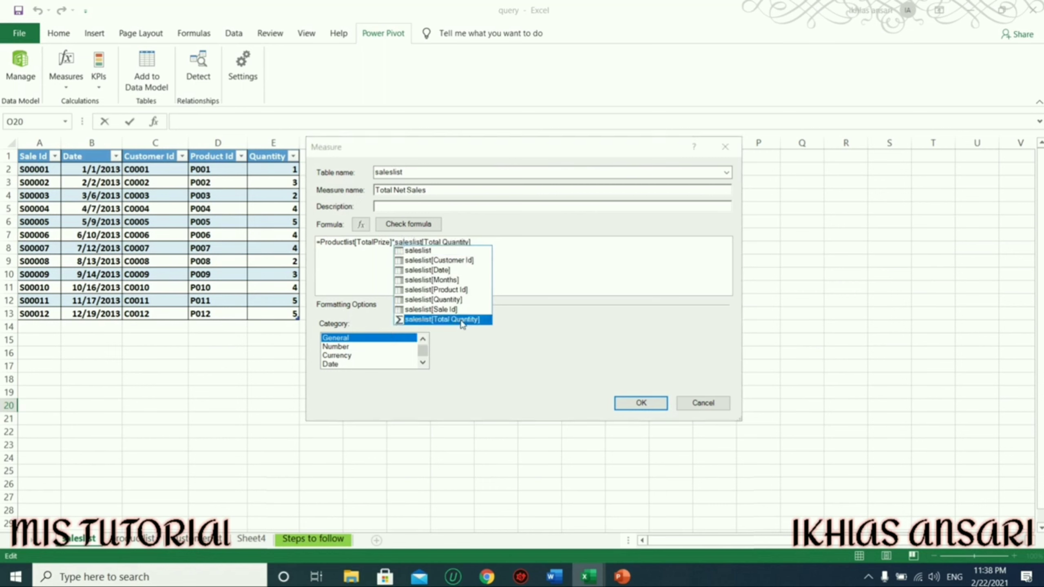
{"action": "left_click", "coordinate": [408, 224]}
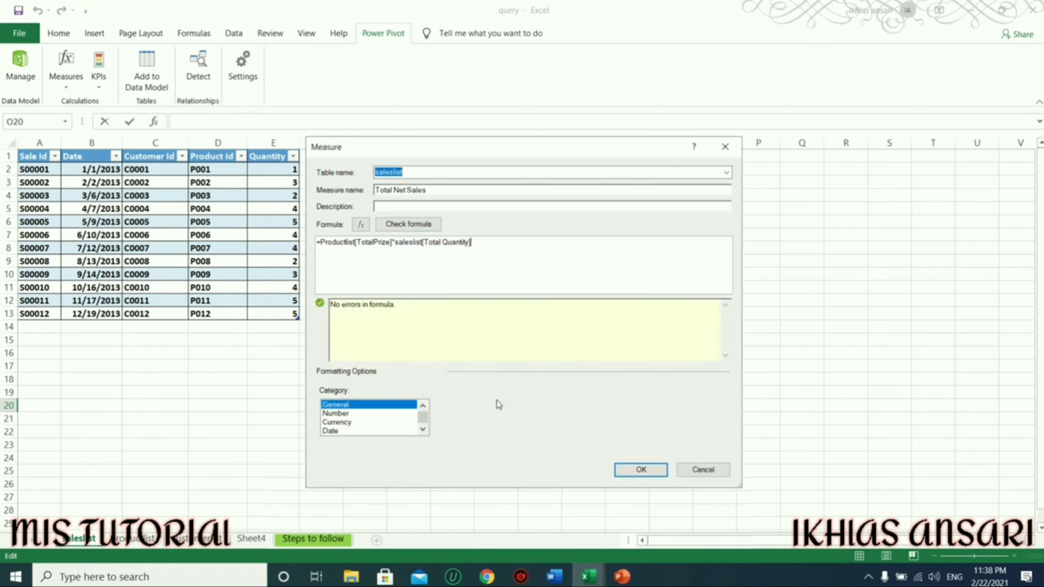
{"action": "left_click", "coordinate": [643, 474]}
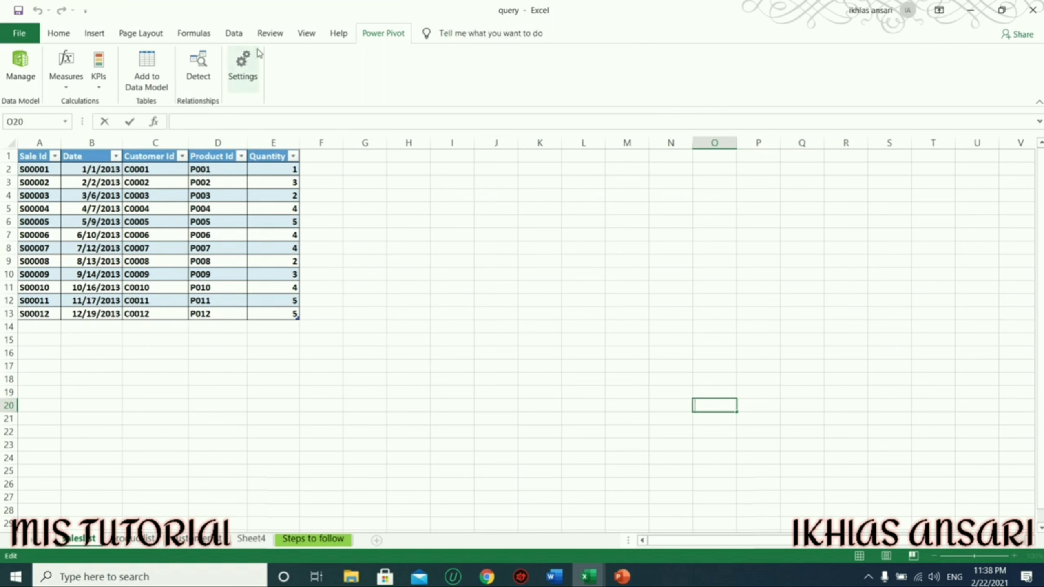
Create a relationship linking saleslist Customer Id to the CustomerLIST table.
{"action": "left_click", "coordinate": [233, 37]}
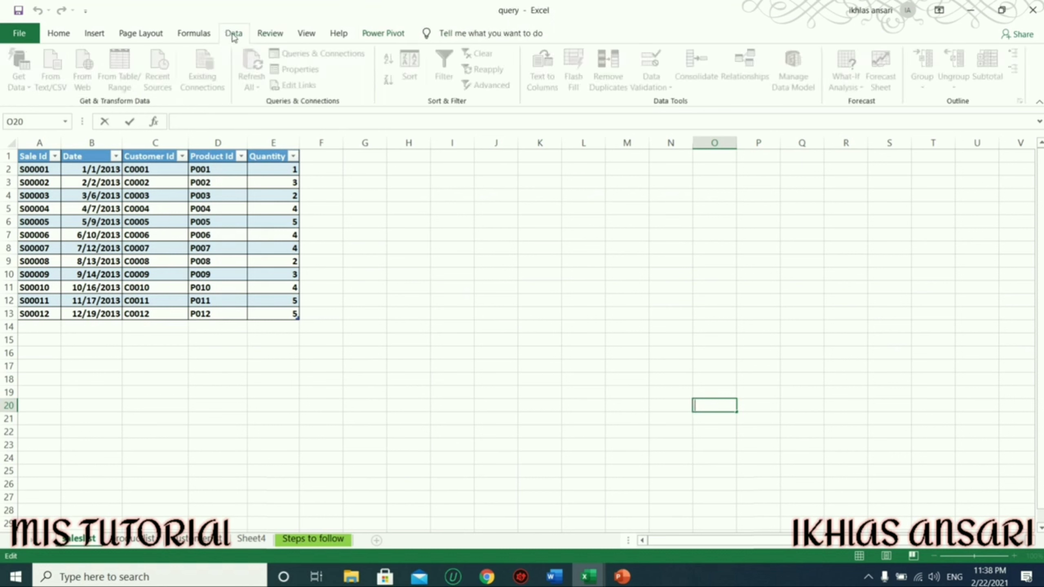
{"action": "left_click", "coordinate": [372, 243]}
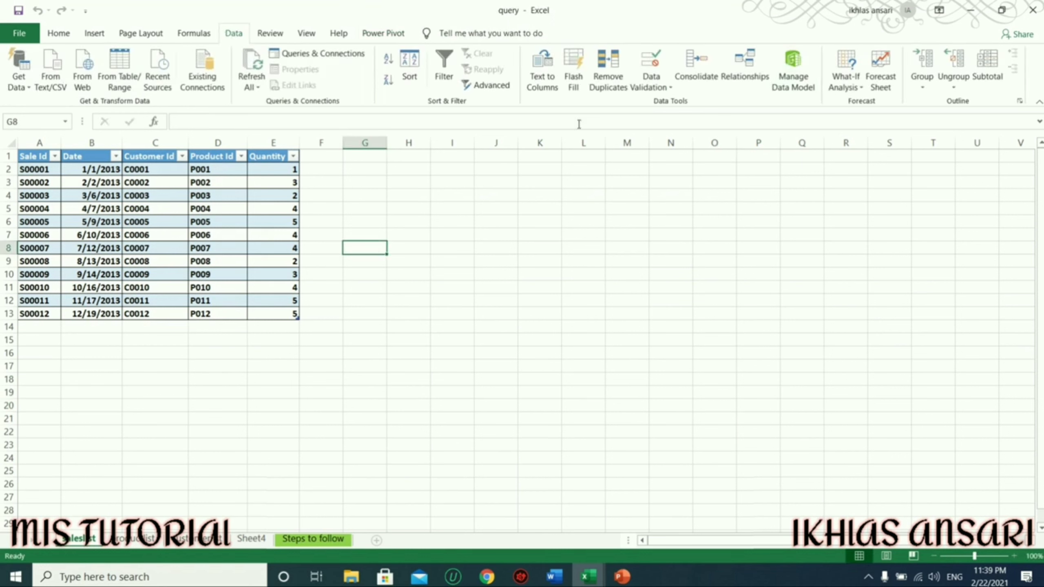
{"action": "left_click", "coordinate": [745, 66]}
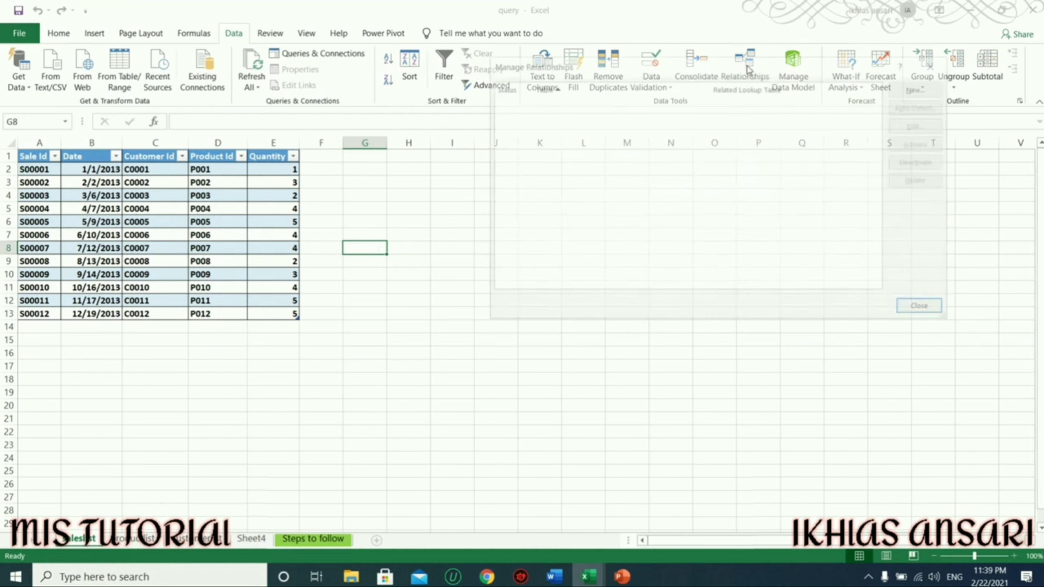
{"action": "left_click", "coordinate": [900, 89]}
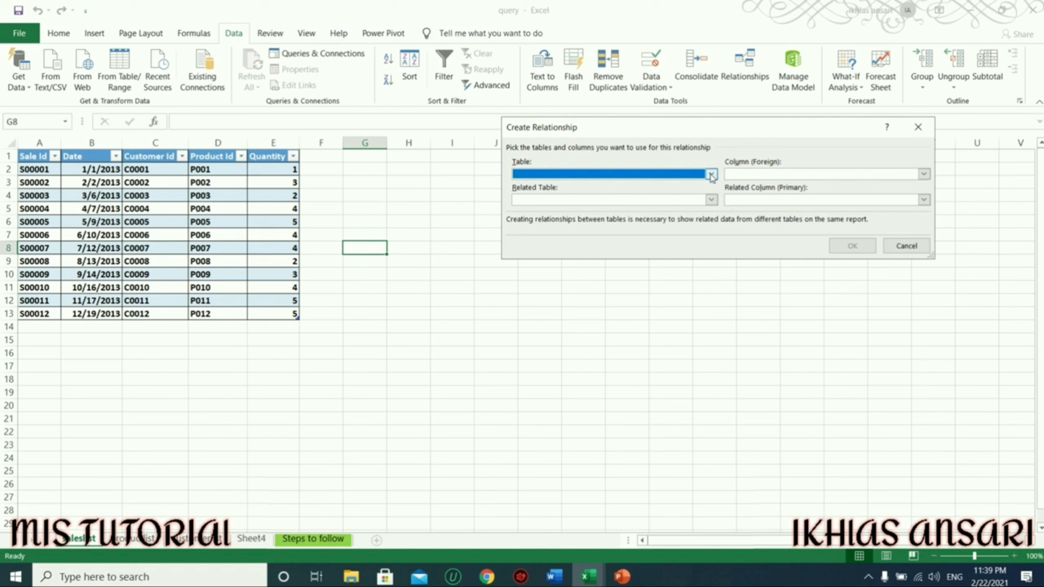
{"action": "left_click", "coordinate": [712, 176]}
{"action": "left_click", "coordinate": [611, 212]}
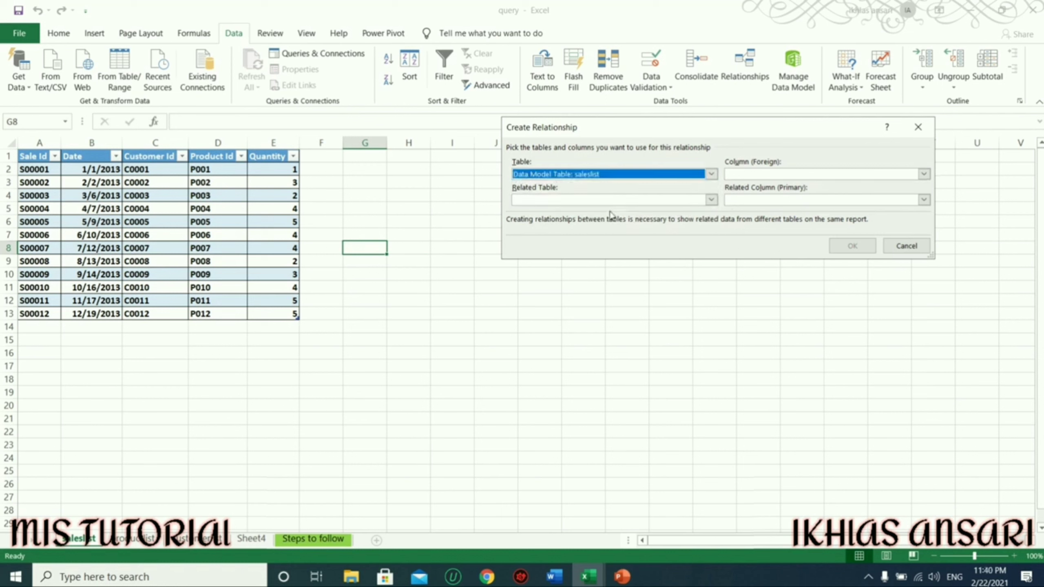
{"action": "left_click", "coordinate": [799, 176]}
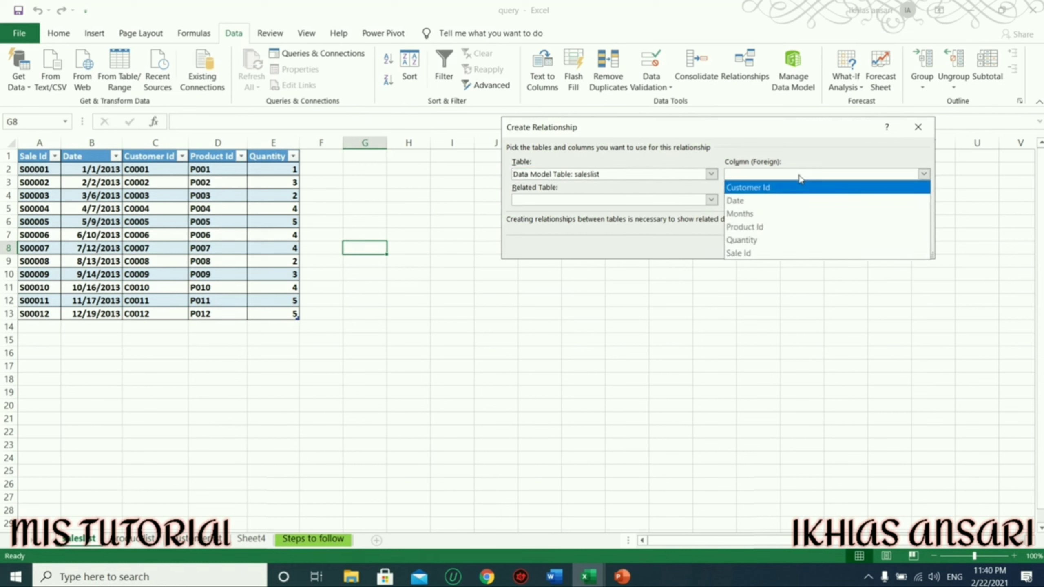
{"action": "left_click", "coordinate": [799, 192]}
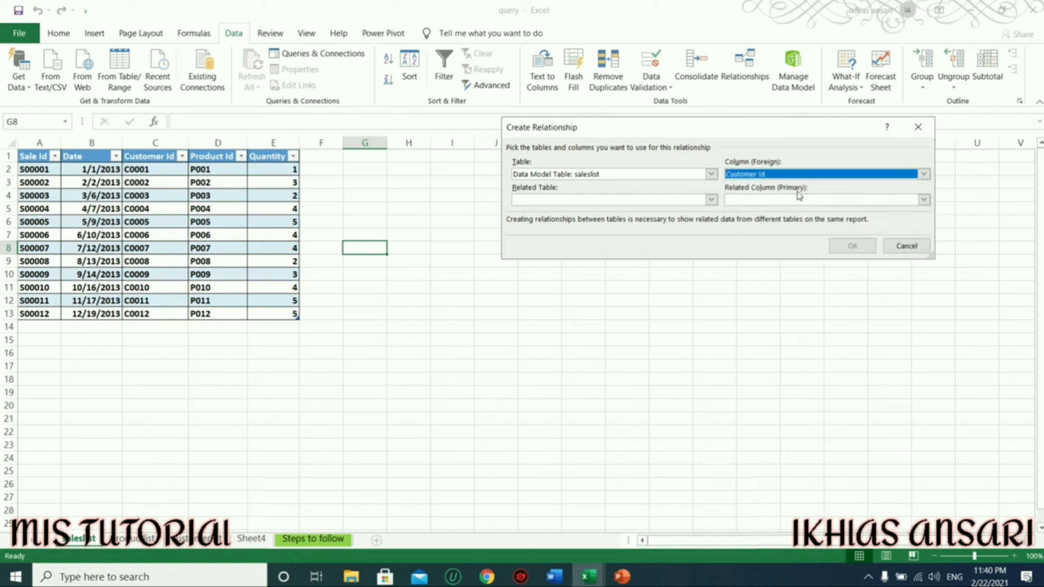
{"action": "left_click", "coordinate": [712, 202]}
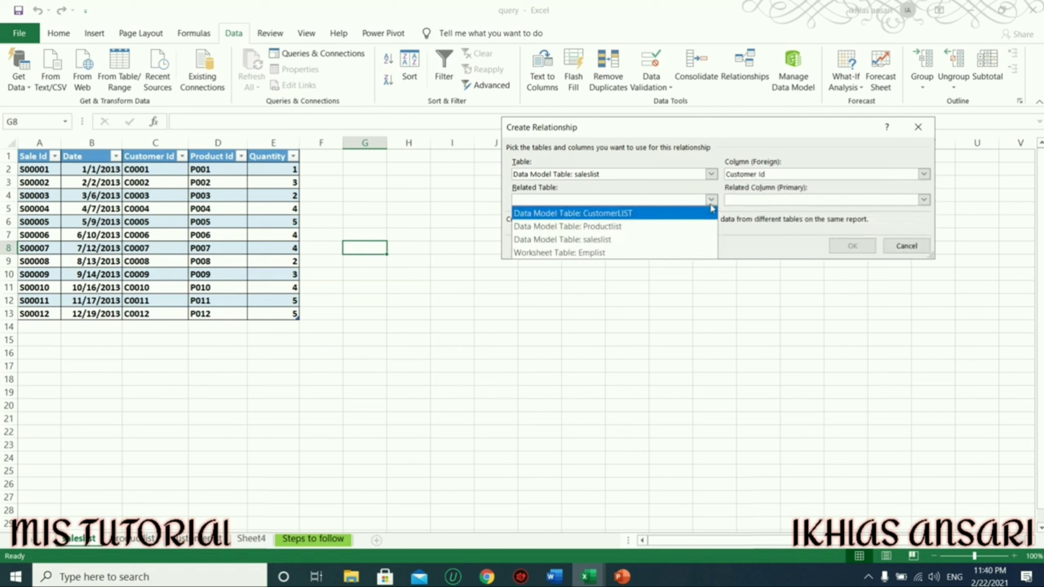
{"action": "left_click", "coordinate": [637, 213]}
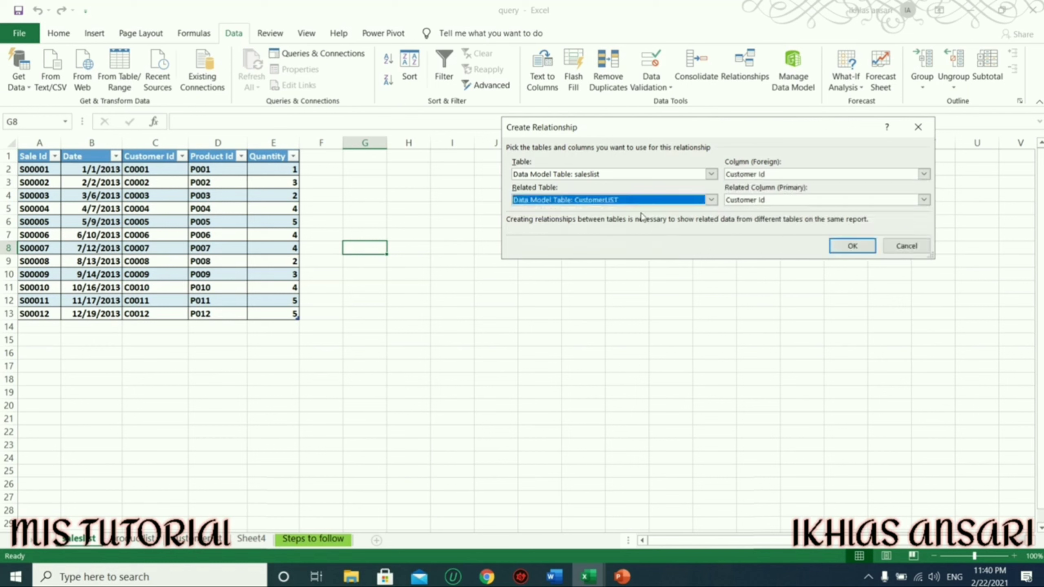
{"action": "left_click", "coordinate": [851, 246]}
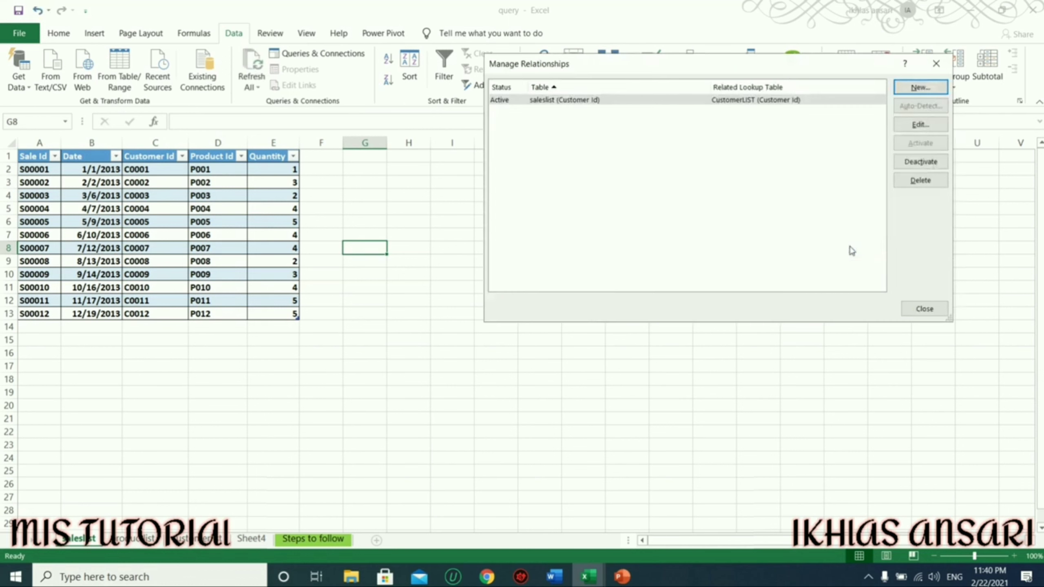
Create a second relationship linking saleslist Product Id to the Productlist table.
{"action": "left_click", "coordinate": [920, 87]}
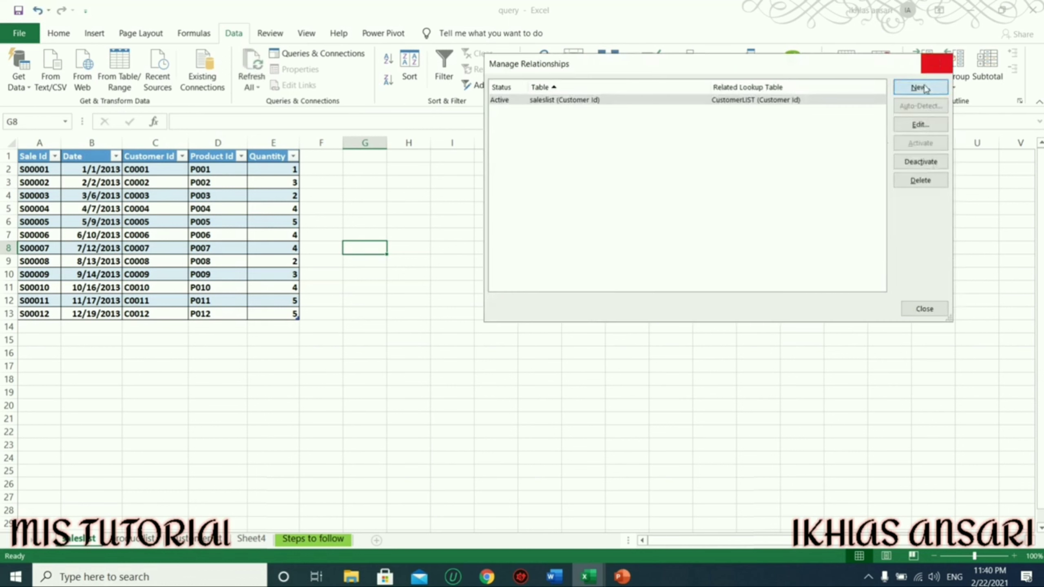
{"action": "left_click", "coordinate": [711, 174]}
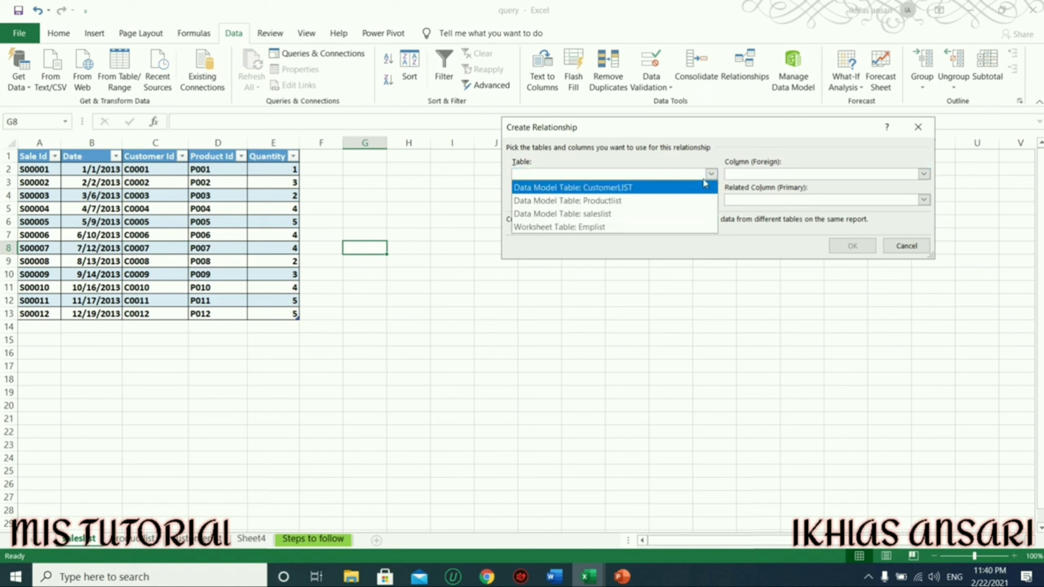
{"action": "left_click", "coordinate": [644, 213]}
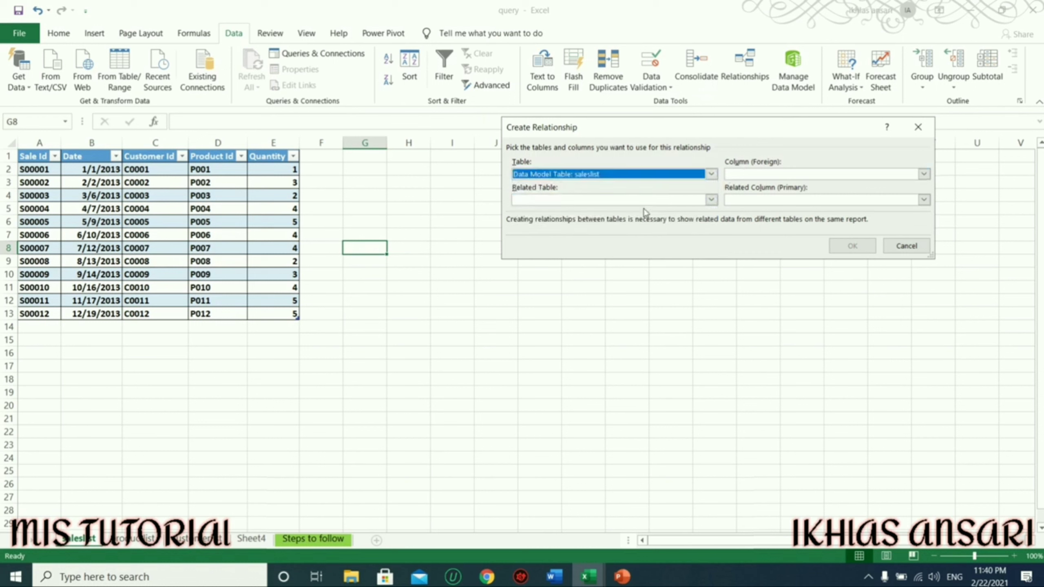
{"action": "left_click", "coordinate": [739, 177]}
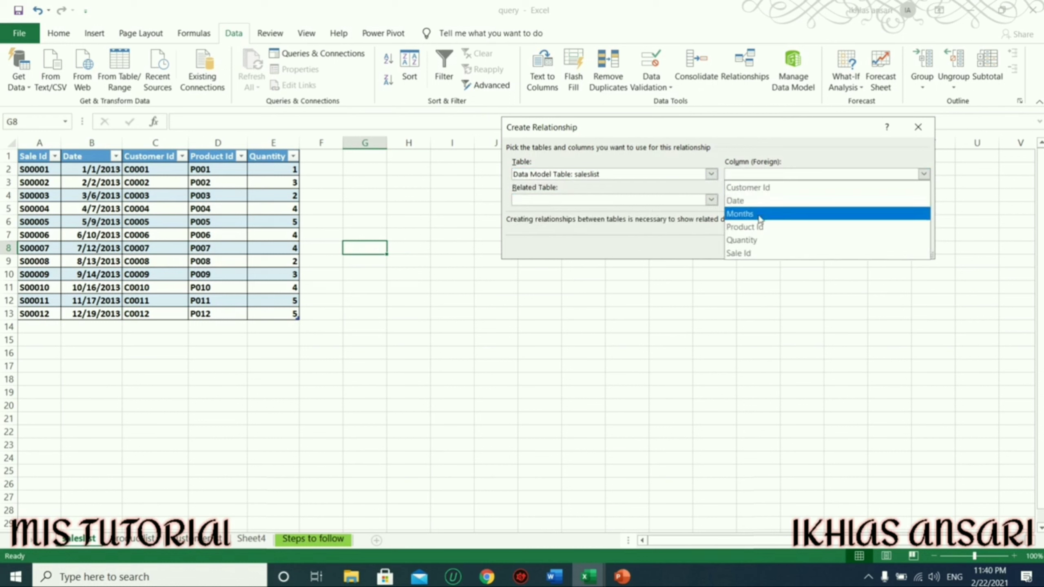
{"action": "left_click", "coordinate": [744, 227]}
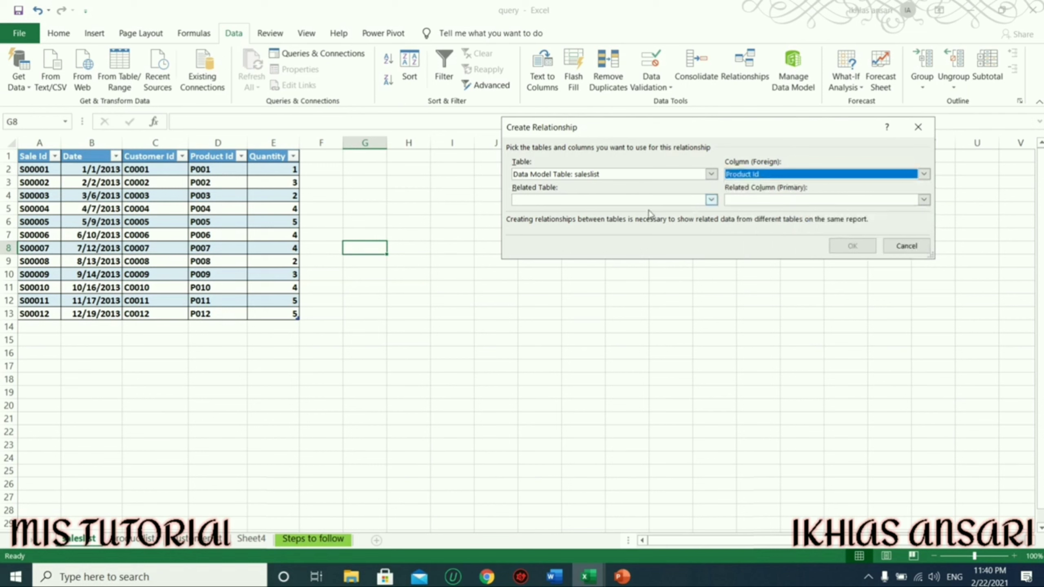
{"action": "left_click", "coordinate": [588, 200]}
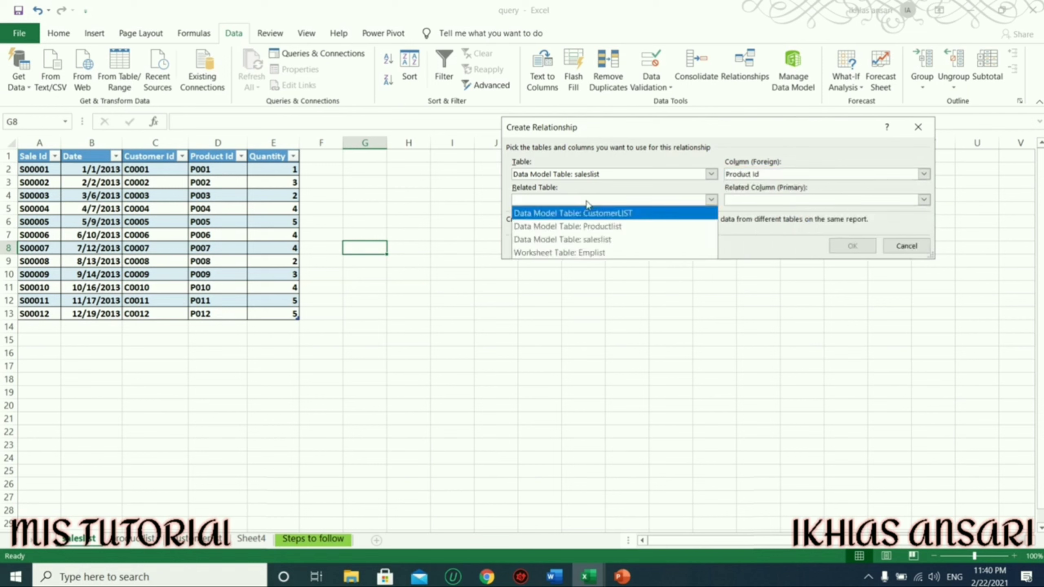
{"action": "left_click", "coordinate": [594, 227]}
{"action": "left_click", "coordinate": [848, 247]}
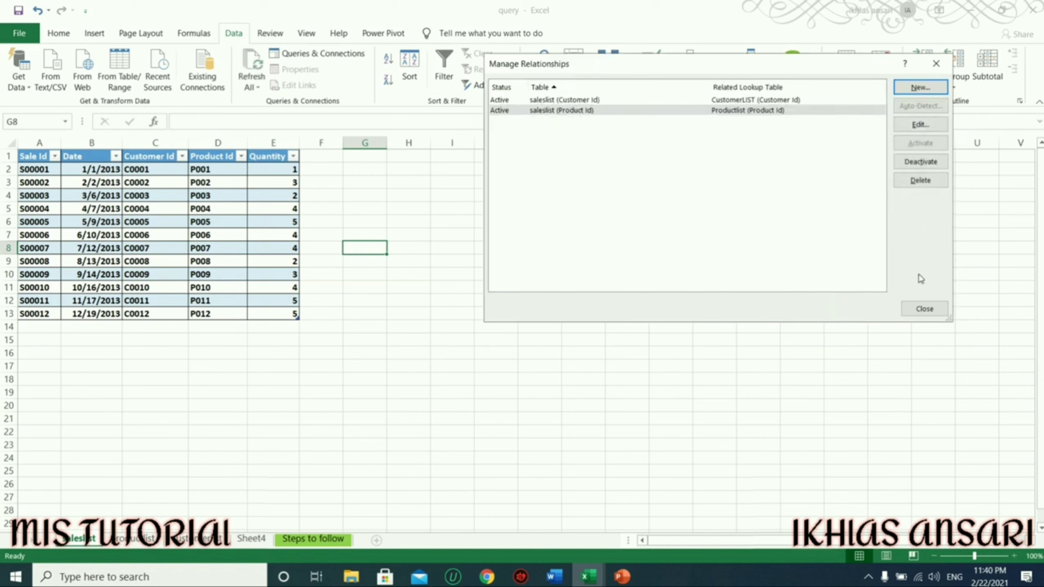
Close Manage Relationships and bring the Power Pivot for Excel window to the front.
{"action": "left_click", "coordinate": [925, 309]}
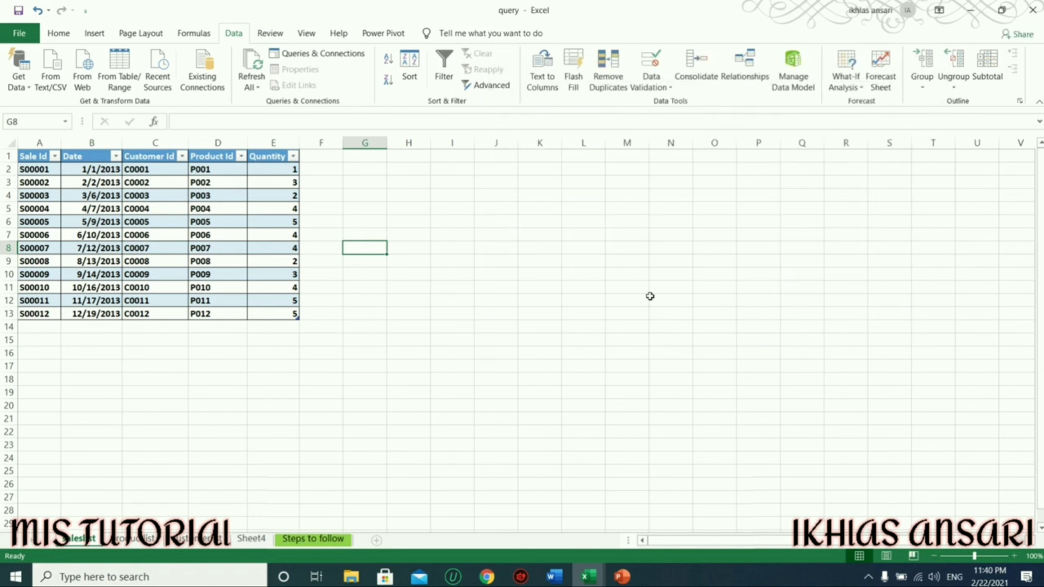
{"action": "left_click", "coordinate": [497, 467]}
{"action": "mouse_move", "coordinate": [587, 576]}
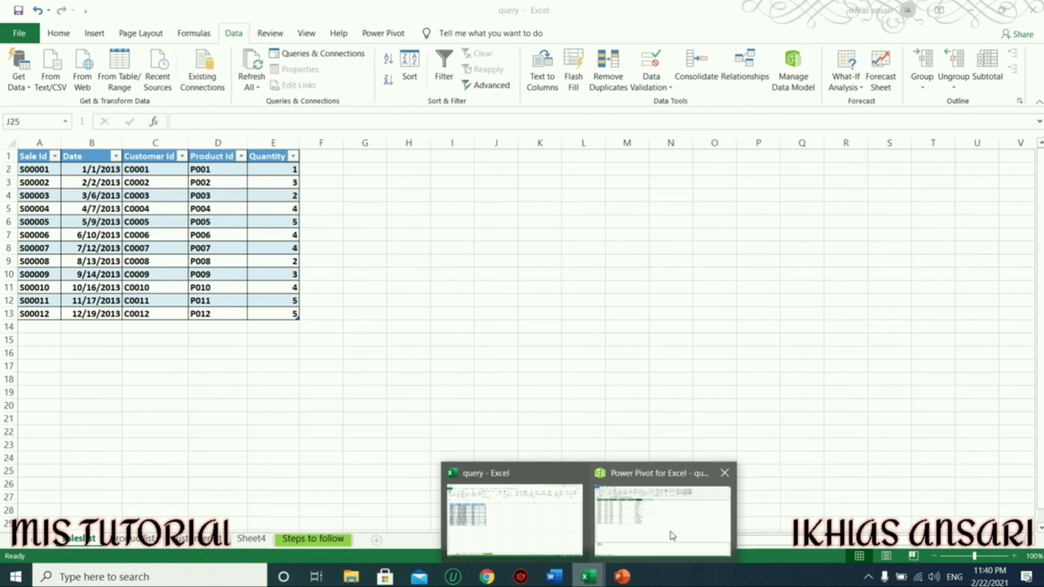
{"action": "left_click", "coordinate": [670, 532]}
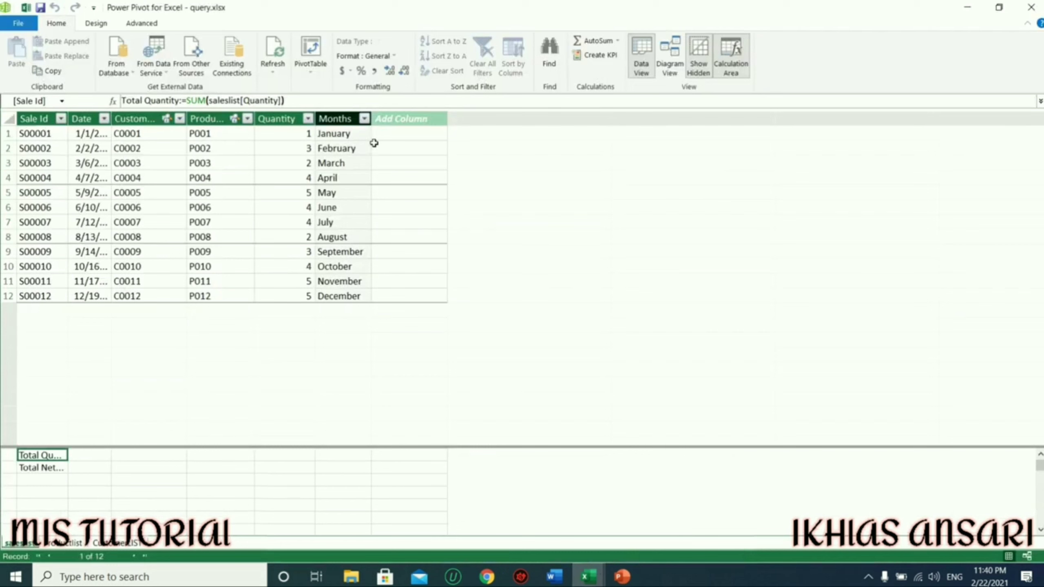
Run Refresh All on all three Power Pivot tables and close the success report.
{"action": "left_click", "coordinate": [278, 79]}
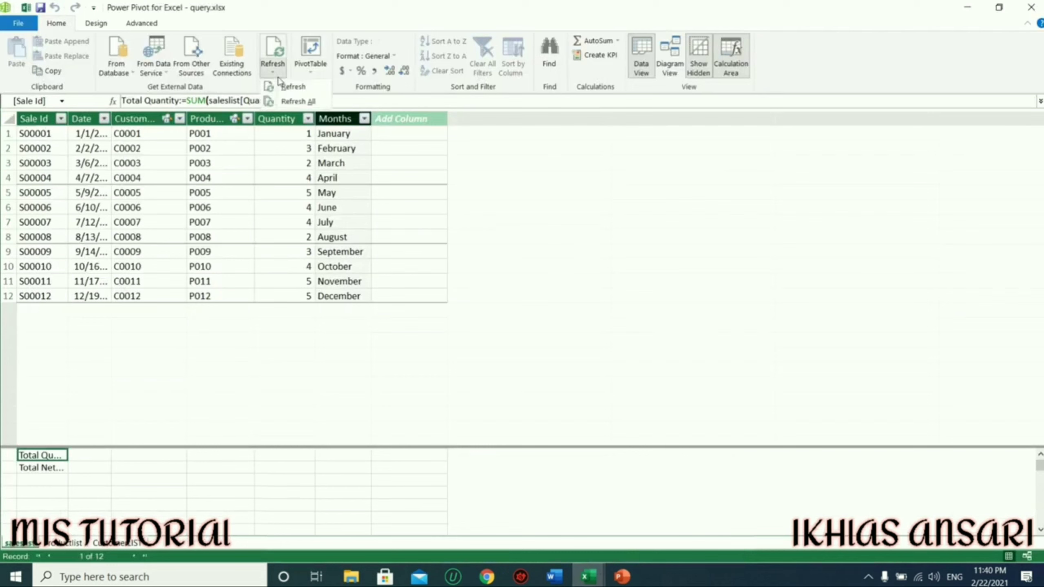
{"action": "left_click", "coordinate": [299, 101]}
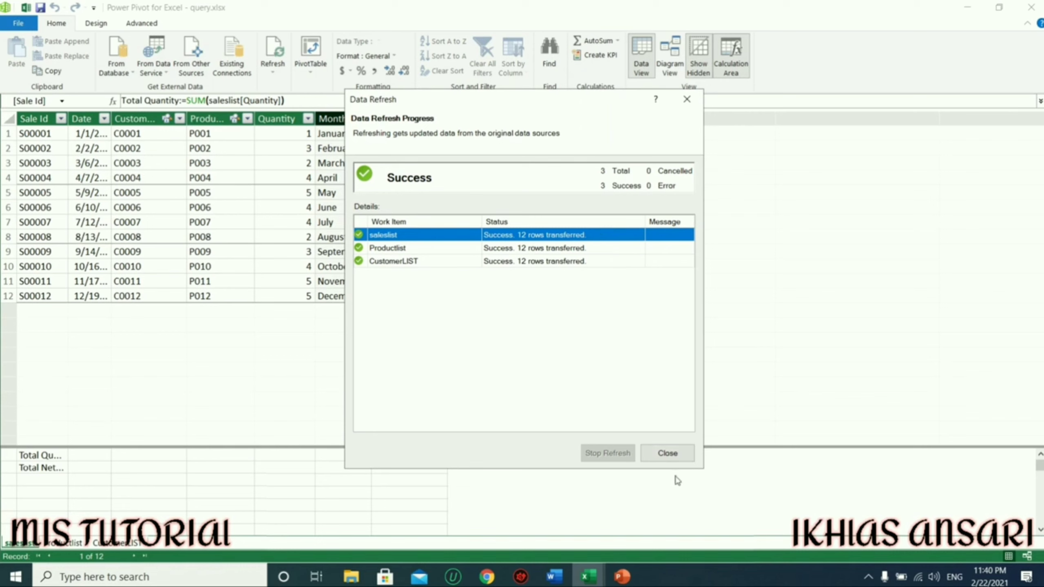
{"action": "left_click", "coordinate": [663, 453]}
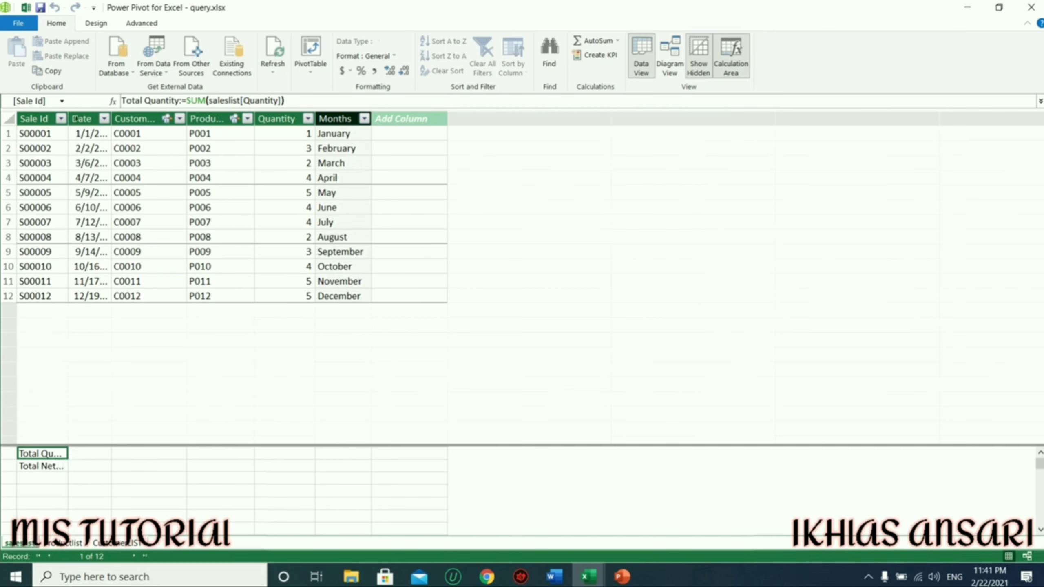
Widen the Sale Id column and the productlist Product Id column, then return to Excel.
{"action": "left_click_drag", "start_coordinate": [68, 118], "coordinate": [142, 119]}
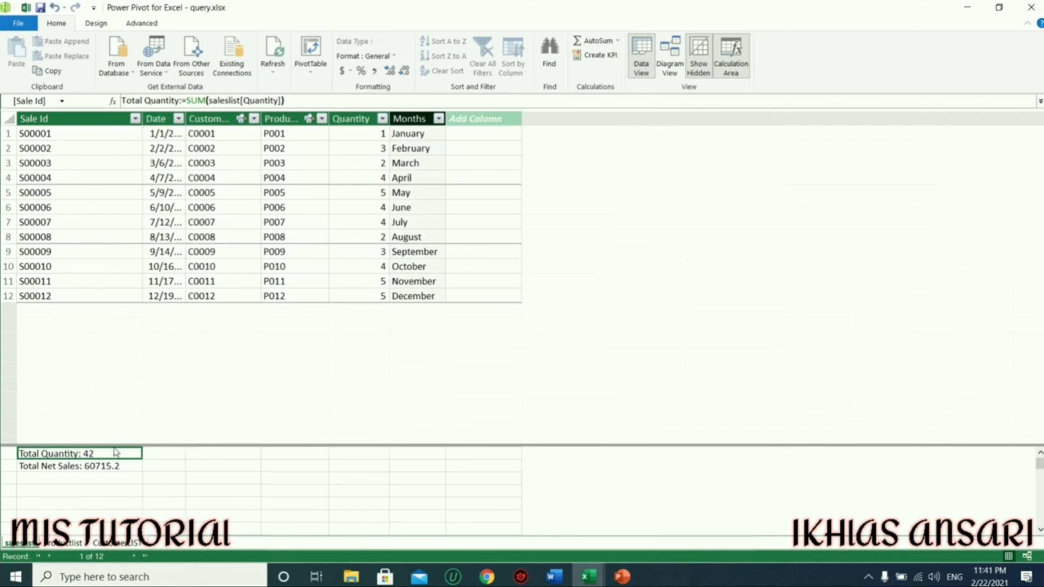
{"action": "left_click", "coordinate": [120, 467]}
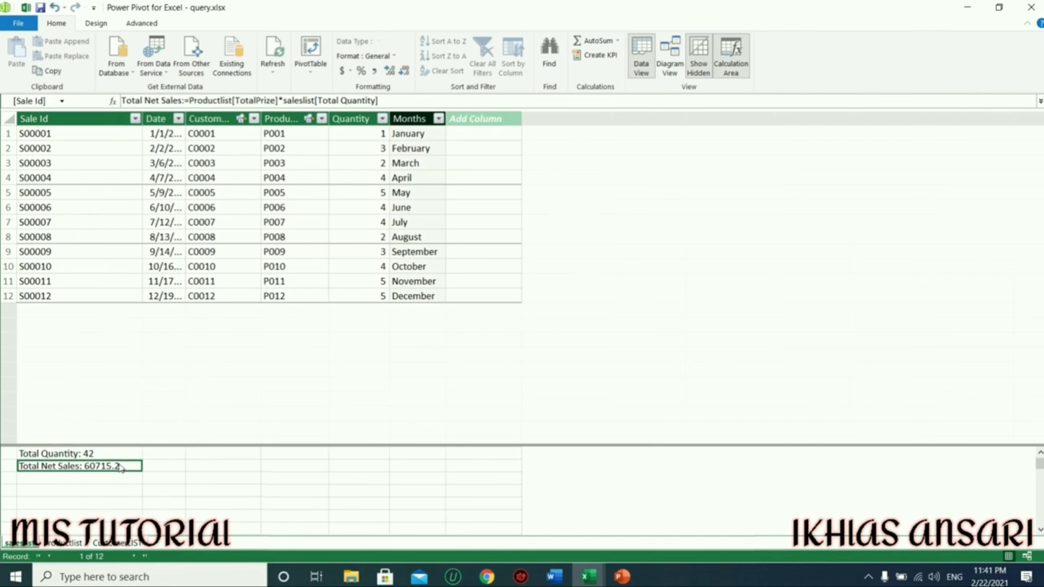
{"action": "left_click", "coordinate": [77, 543]}
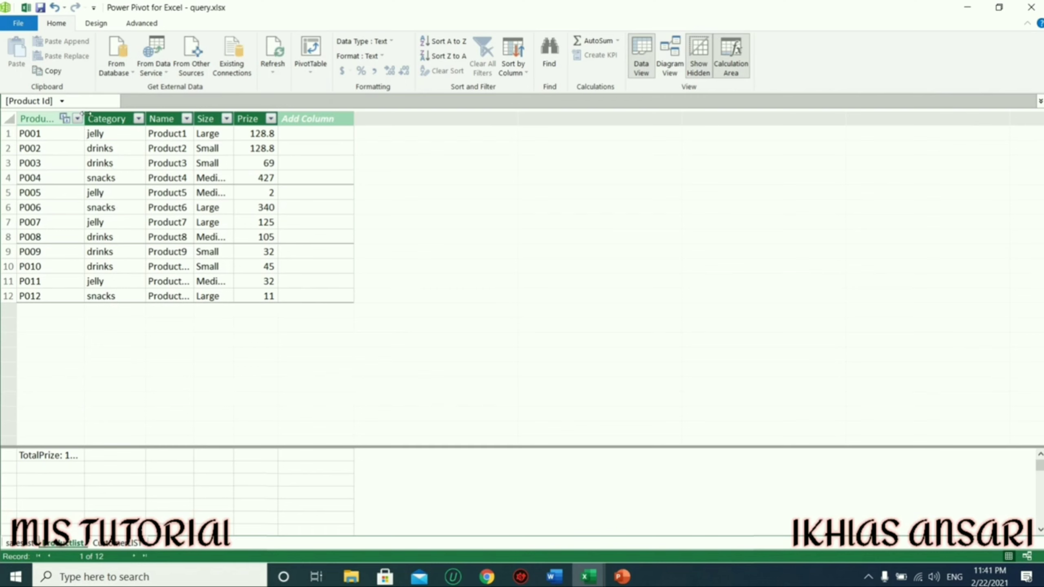
{"action": "left_click_drag", "start_coordinate": [146, 118], "coordinate": [123, 119]}
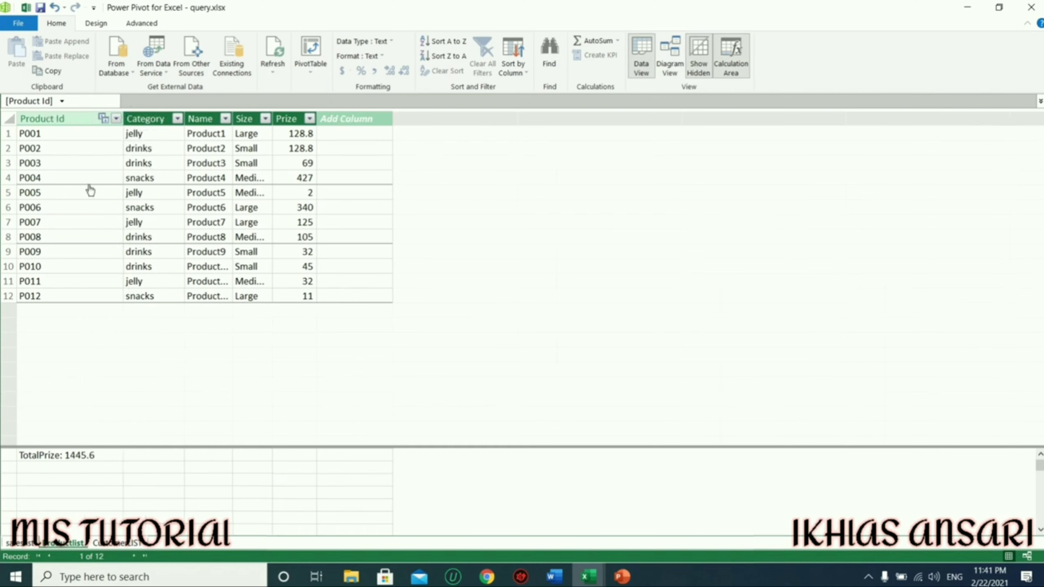
{"action": "mouse_move", "coordinate": [57, 455]}
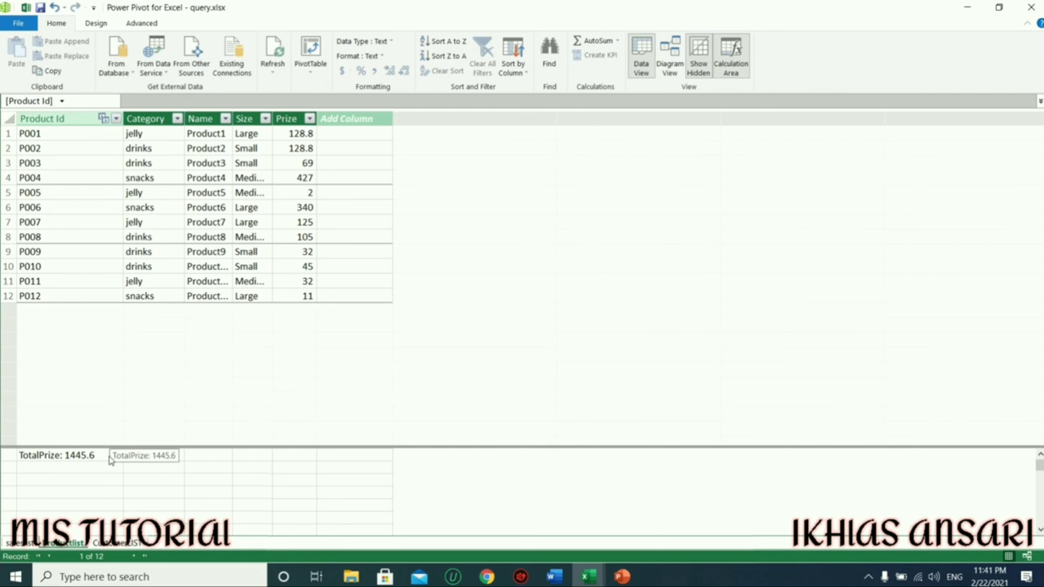
{"action": "key", "text": "alt+Tab"}
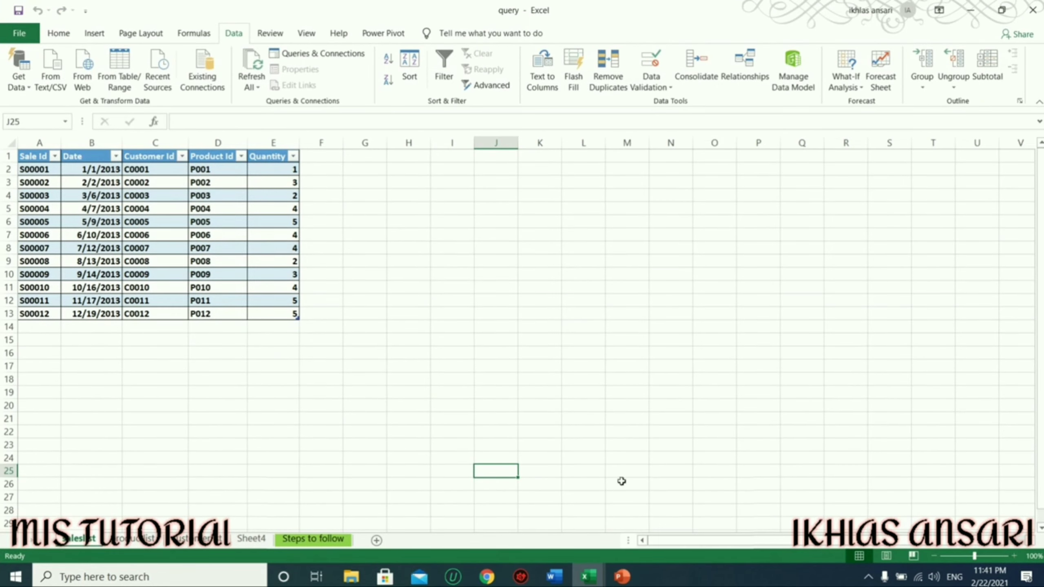
Insert Four Charts from Power Pivot as PivotCharts on a new worksheet.
{"action": "left_click", "coordinate": [384, 35]}
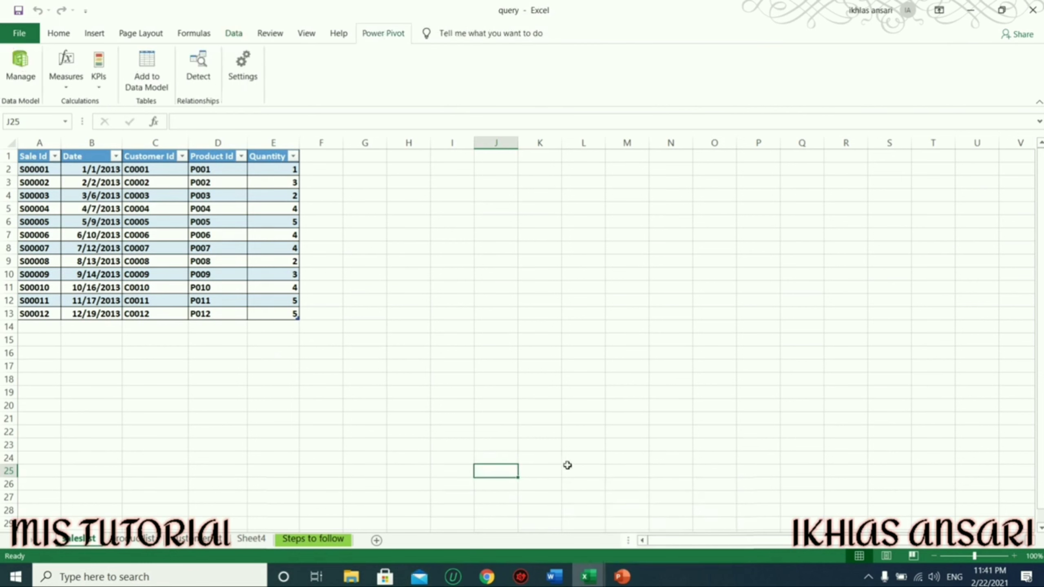
{"action": "mouse_move", "coordinate": [585, 576]}
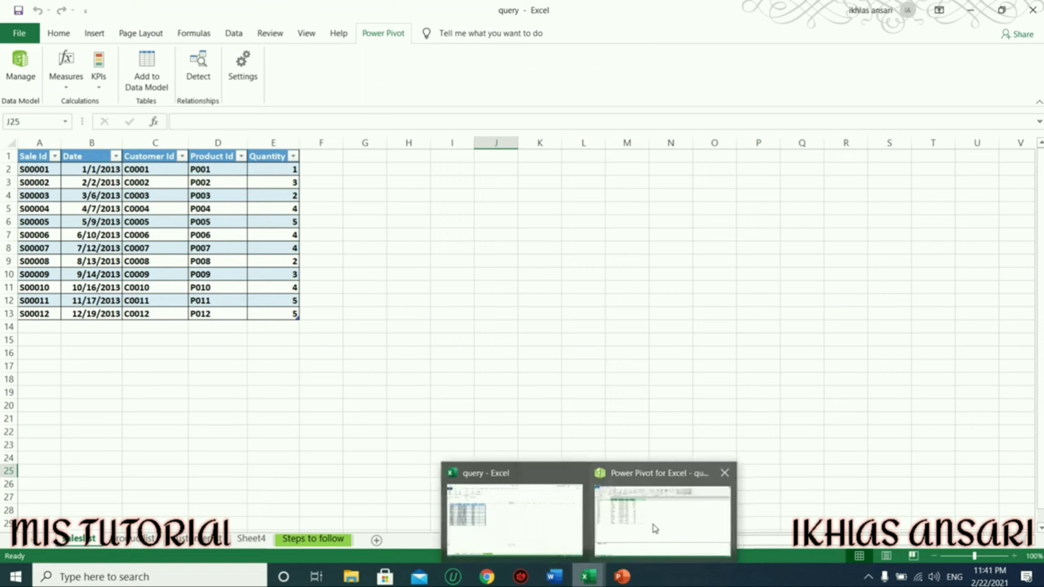
{"action": "left_click", "coordinate": [655, 529]}
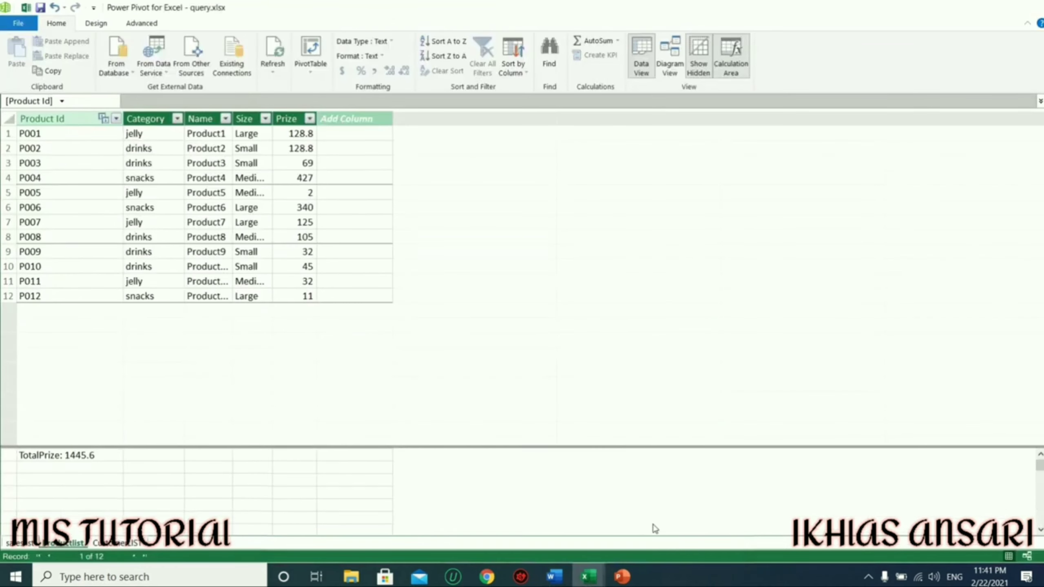
{"action": "left_click", "coordinate": [313, 76]}
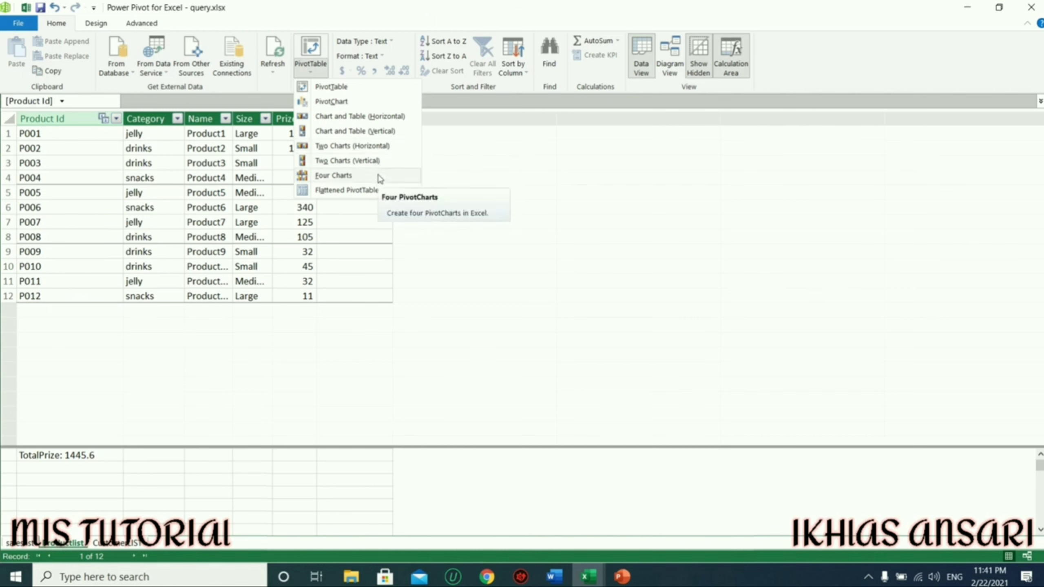
{"action": "left_click", "coordinate": [379, 176]}
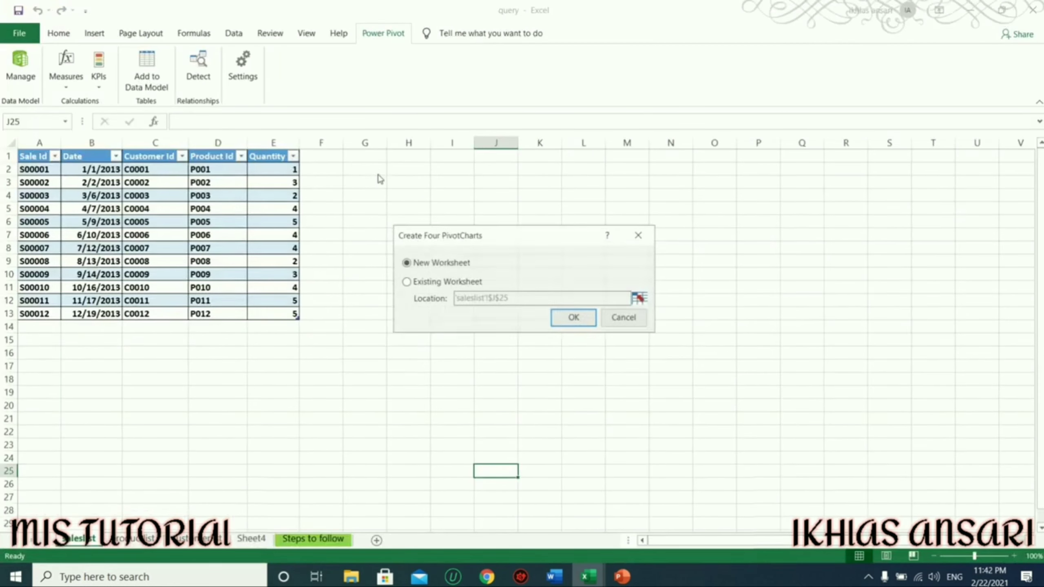
{"action": "left_click", "coordinate": [575, 318]}
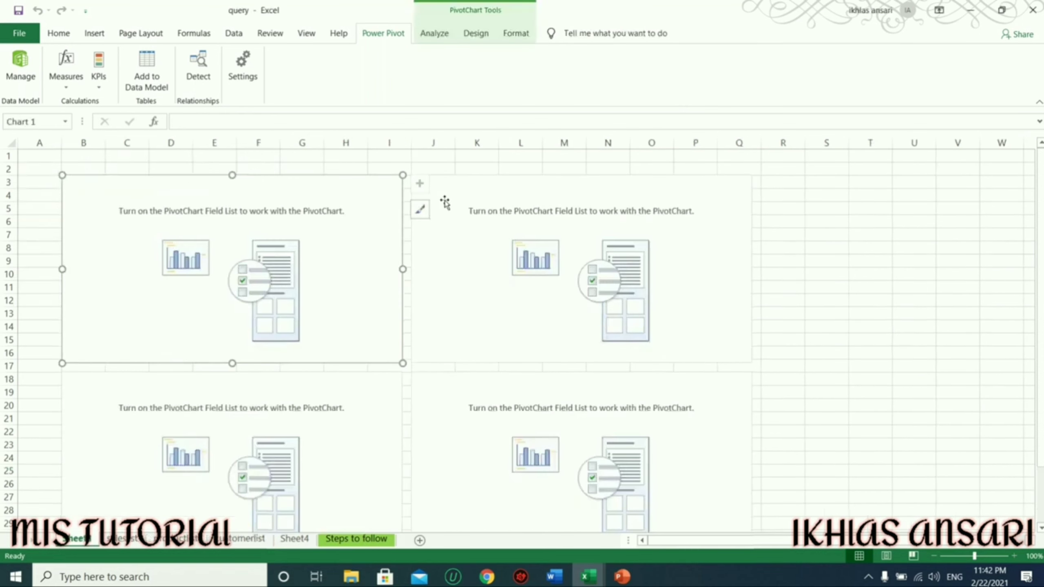
Show the PivotChart Field List and put the top-left chart's title into edit mode.
{"action": "left_click", "coordinate": [538, 180]}
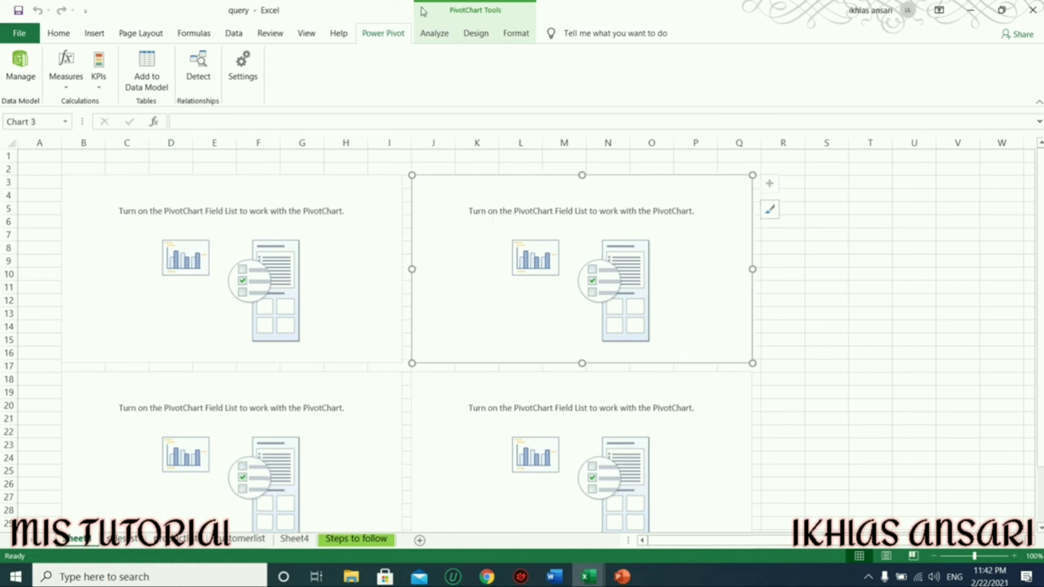
{"action": "left_click", "coordinate": [450, 35]}
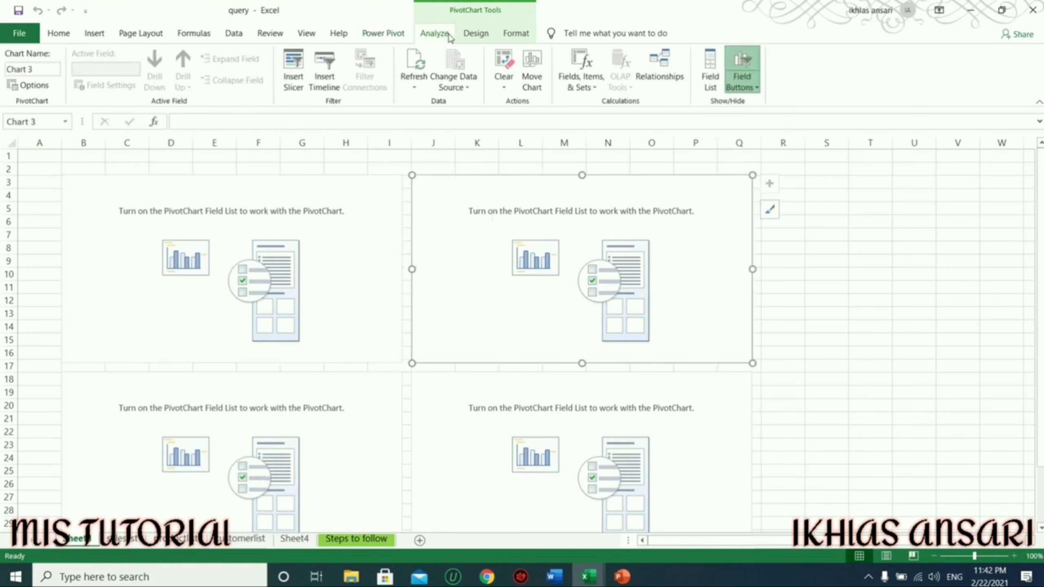
{"action": "left_click", "coordinate": [713, 84]}
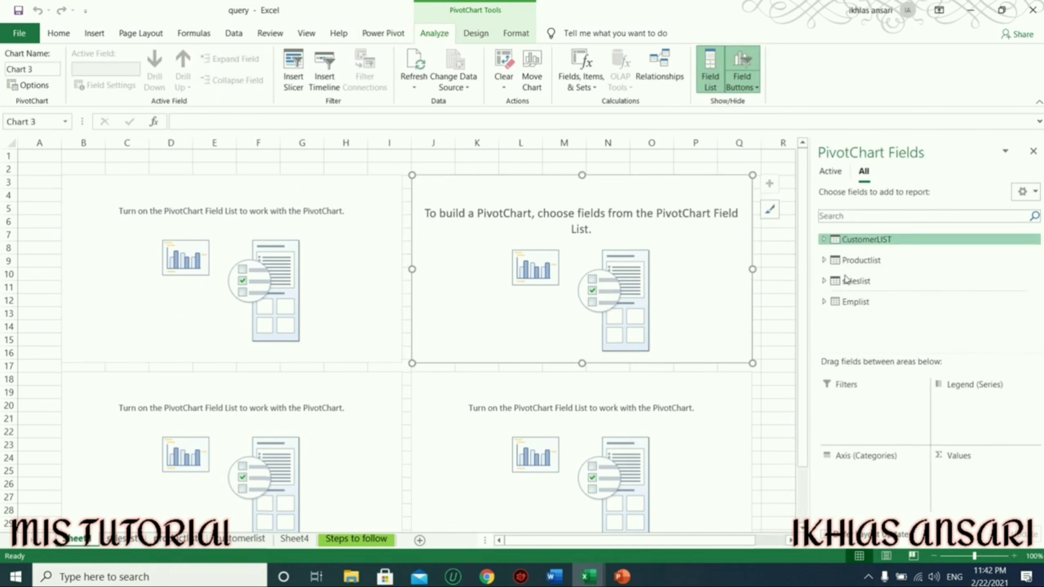
{"action": "left_click", "coordinate": [254, 210]}
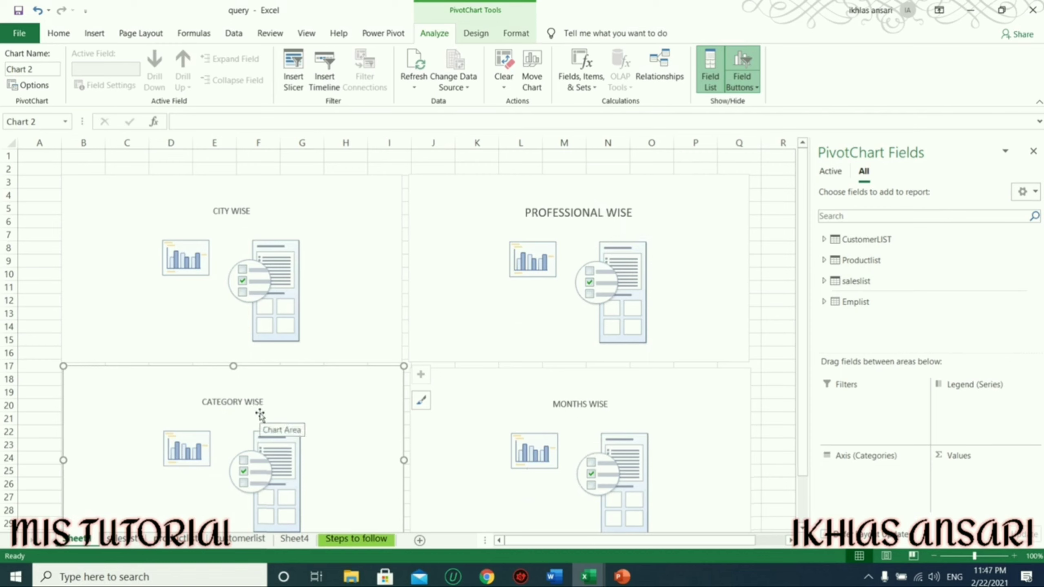
Fill the CITY WISE chart with CustomerLIST city and saleslist Total Net Sales.
{"action": "left_click", "coordinate": [318, 198]}
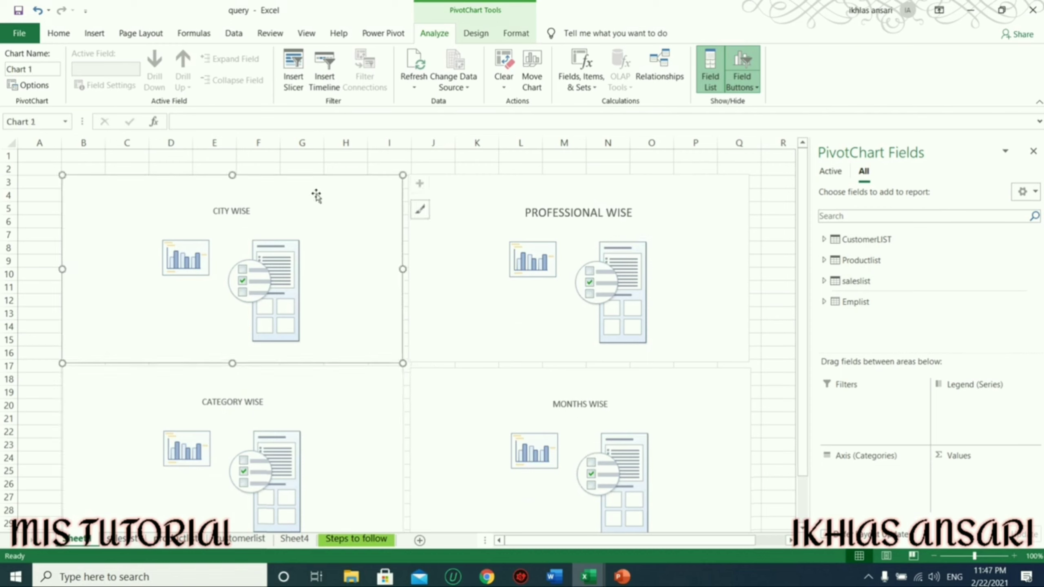
{"action": "left_click", "coordinate": [852, 243]}
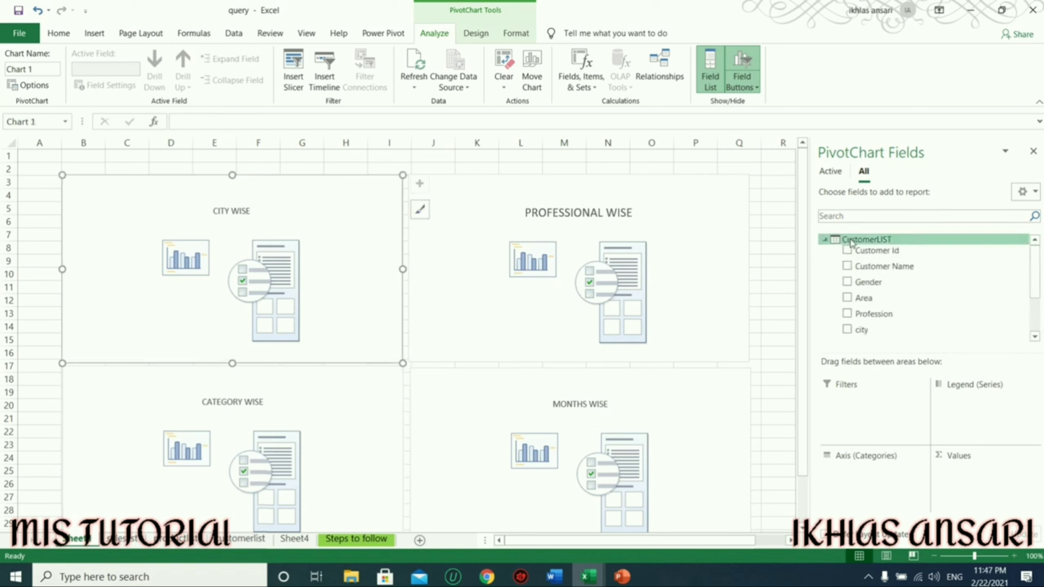
{"action": "left_click", "coordinate": [848, 330]}
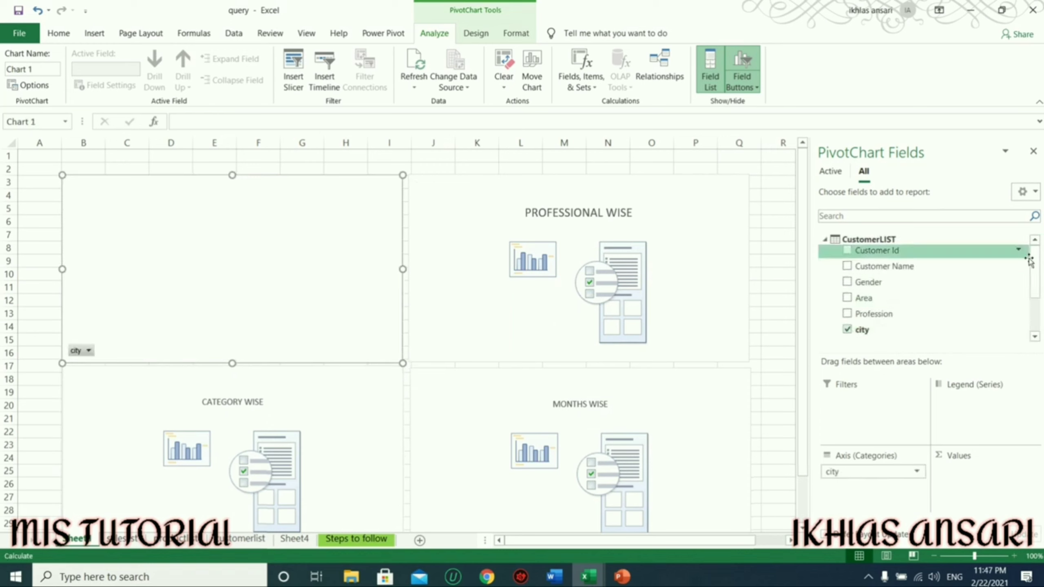
{"action": "left_click_drag", "start_coordinate": [1034, 265], "coordinate": [1034, 298]}
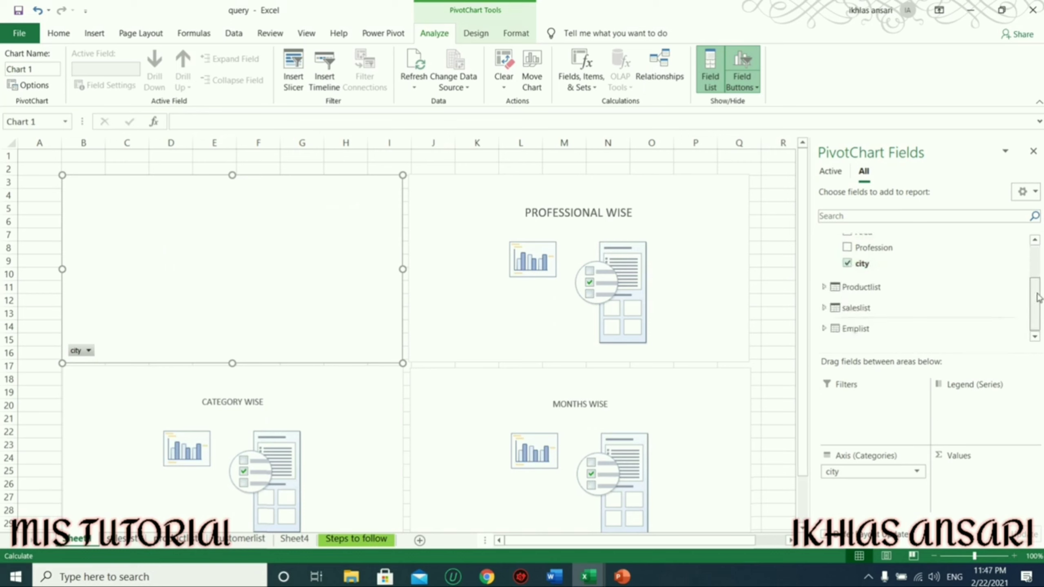
{"action": "left_click", "coordinate": [854, 308]}
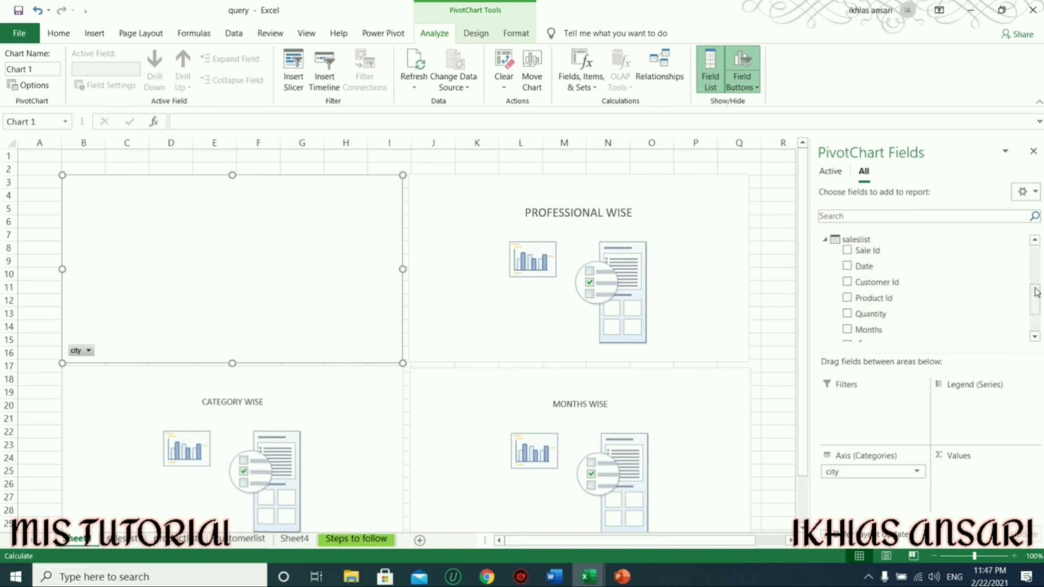
{"action": "left_click_drag", "start_coordinate": [1035, 293], "coordinate": [1035, 305]}
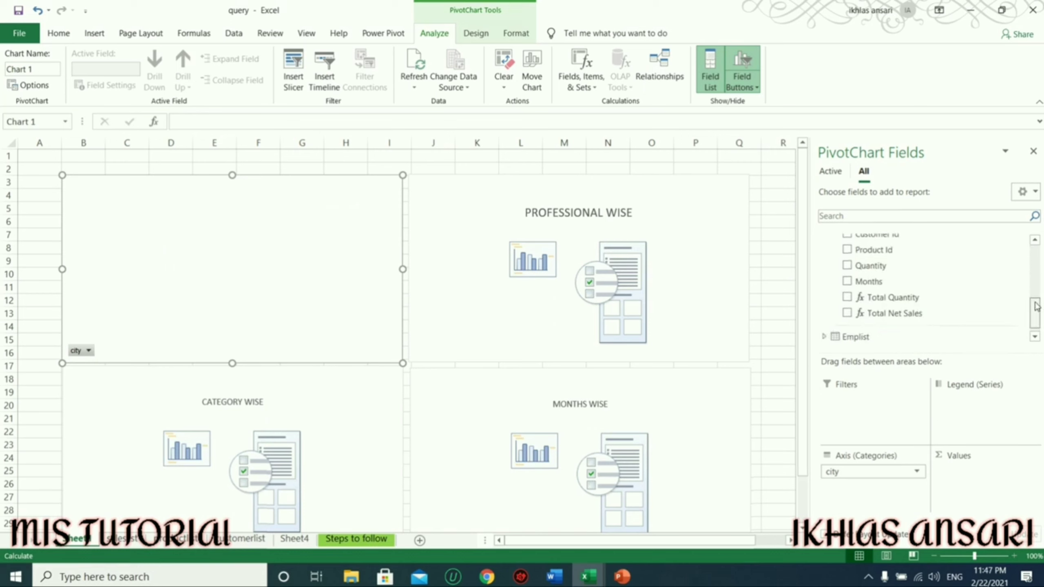
{"action": "left_click", "coordinate": [847, 310]}
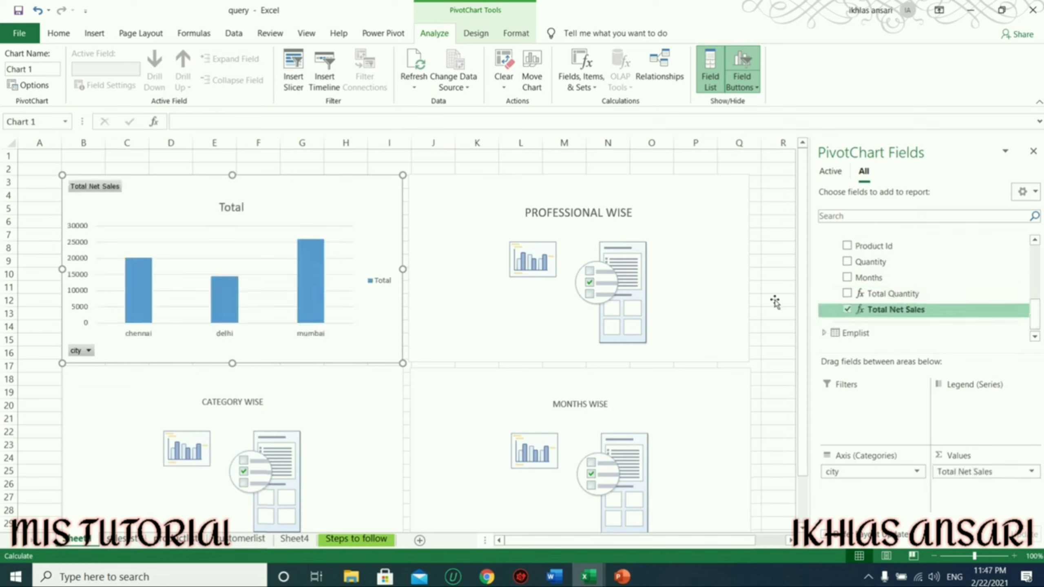
Fill the PROFESSIONAL WISE chart with CustomerLIST Profession and saleslist Total Net Sales.
{"action": "left_click", "coordinate": [668, 204]}
{"action": "left_click", "coordinate": [846, 242]}
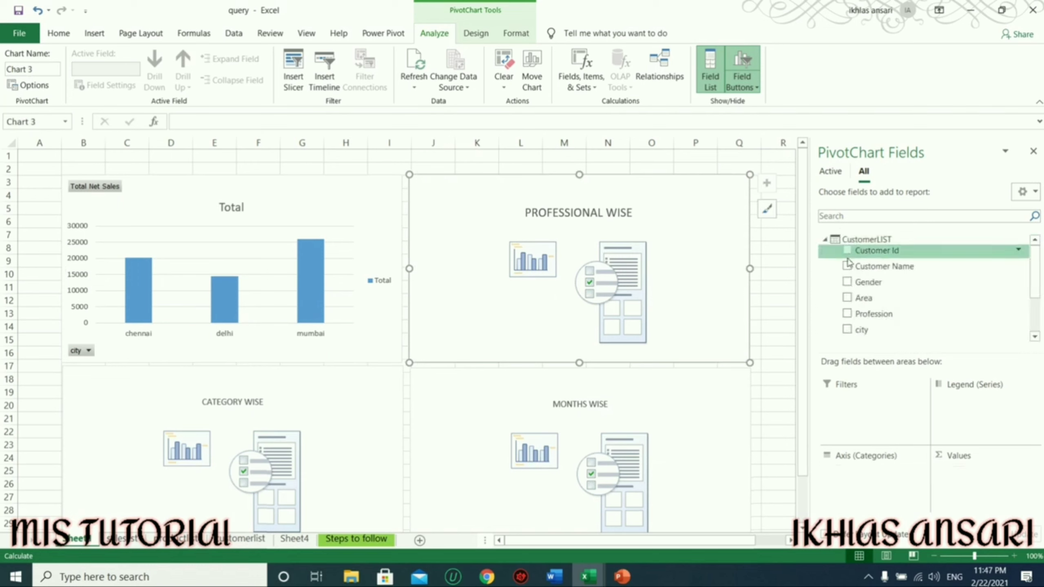
{"action": "left_click", "coordinate": [846, 313]}
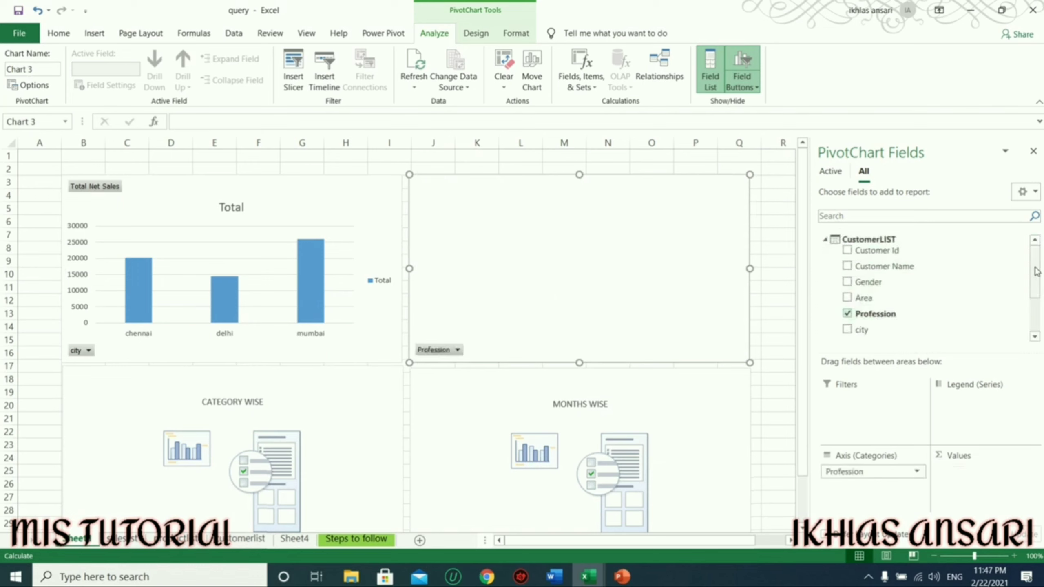
{"action": "scroll", "coordinate": [871, 288], "scroll_direction": "down", "scroll_amount": 3}
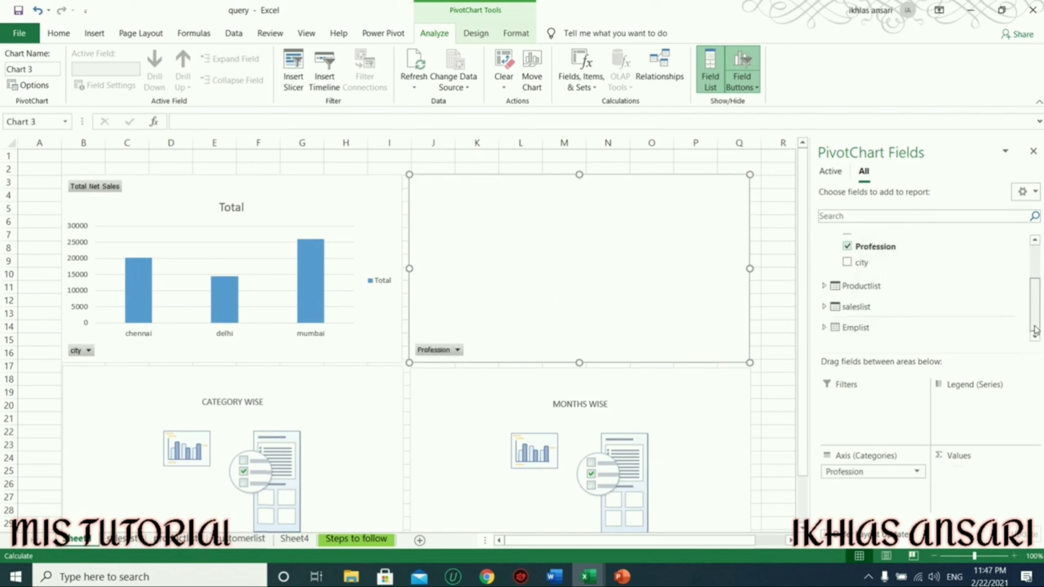
{"action": "left_click", "coordinate": [855, 307]}
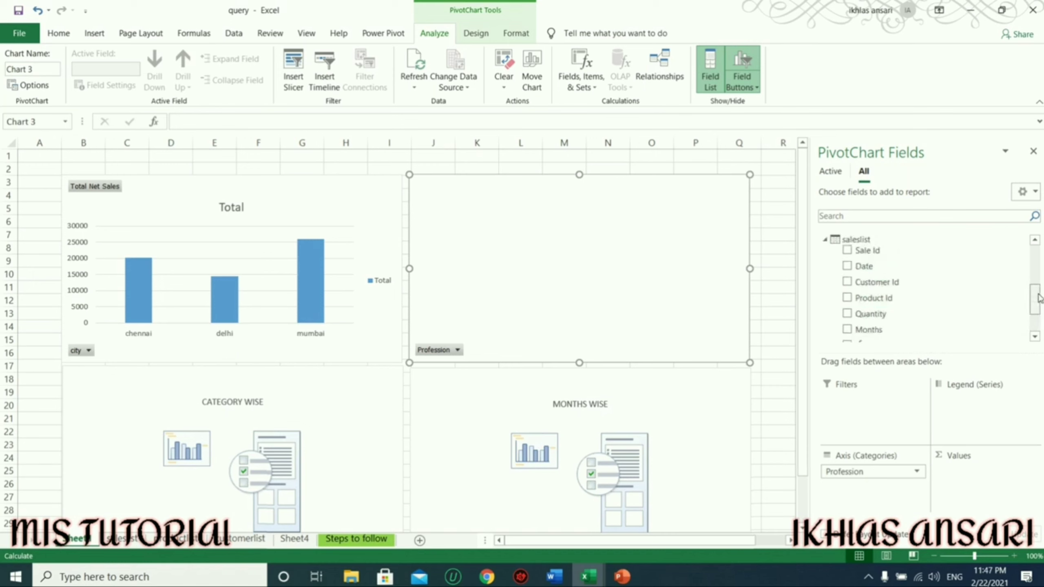
{"action": "scroll", "coordinate": [1036, 300], "scroll_direction": "down", "scroll_amount": 3}
{"action": "left_click", "coordinate": [846, 303]}
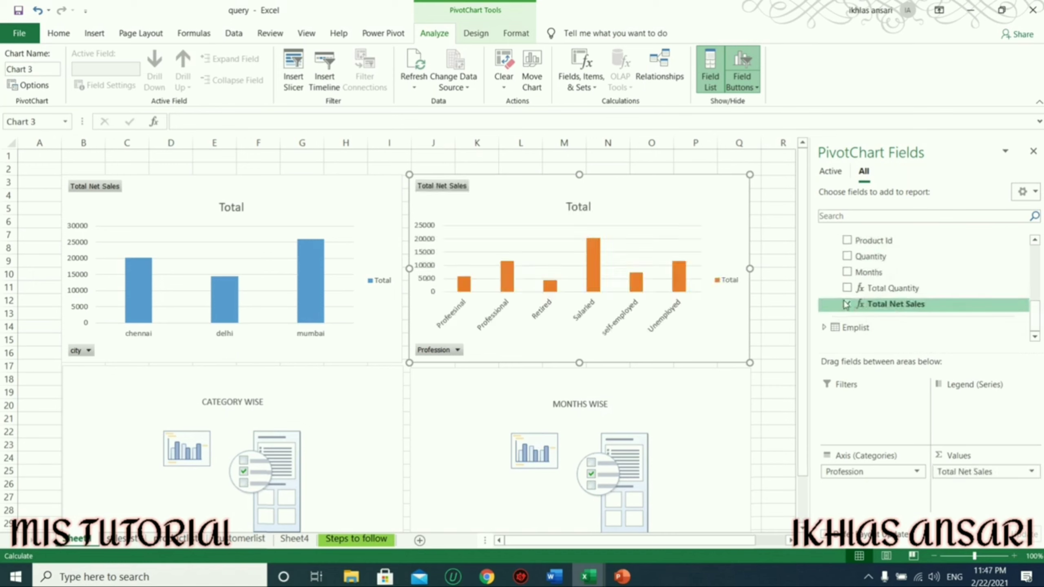
{"action": "left_click", "coordinate": [339, 394]}
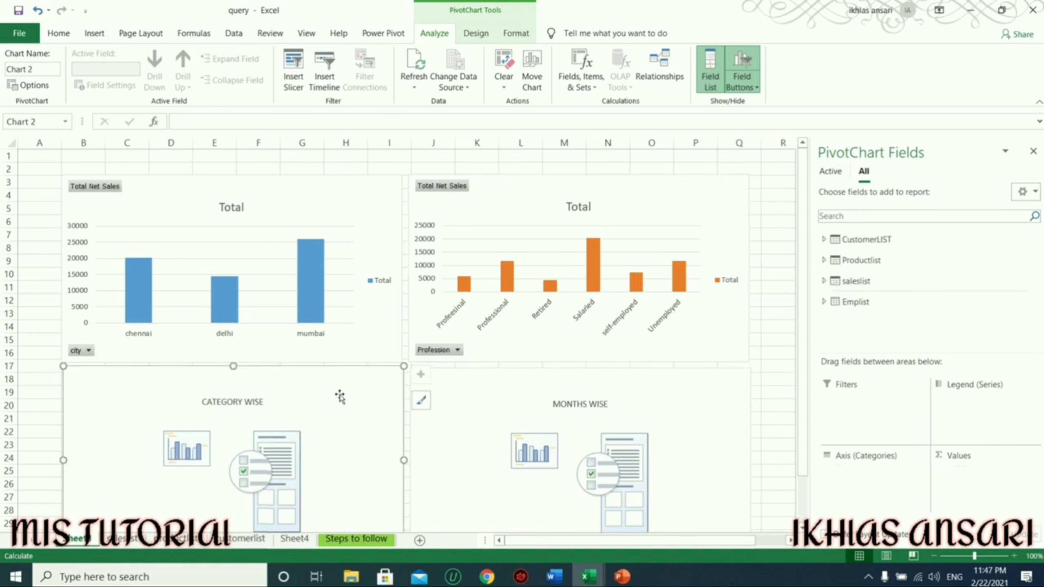
Fill the CATEGORY WISE chart with Productlist Category and saleslist Total Net Sales.
{"action": "left_click", "coordinate": [883, 243]}
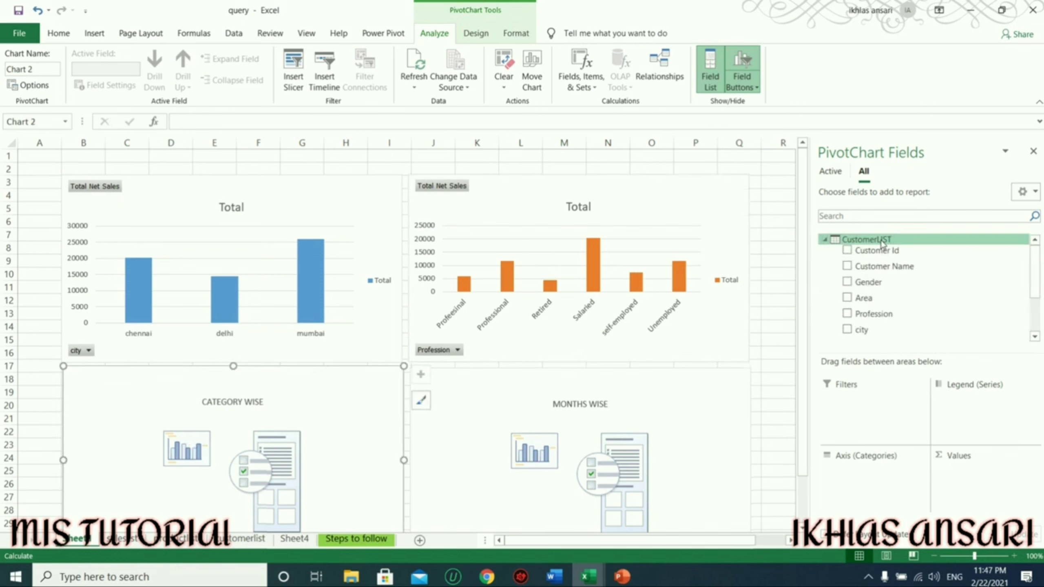
{"action": "left_click", "coordinate": [880, 240]}
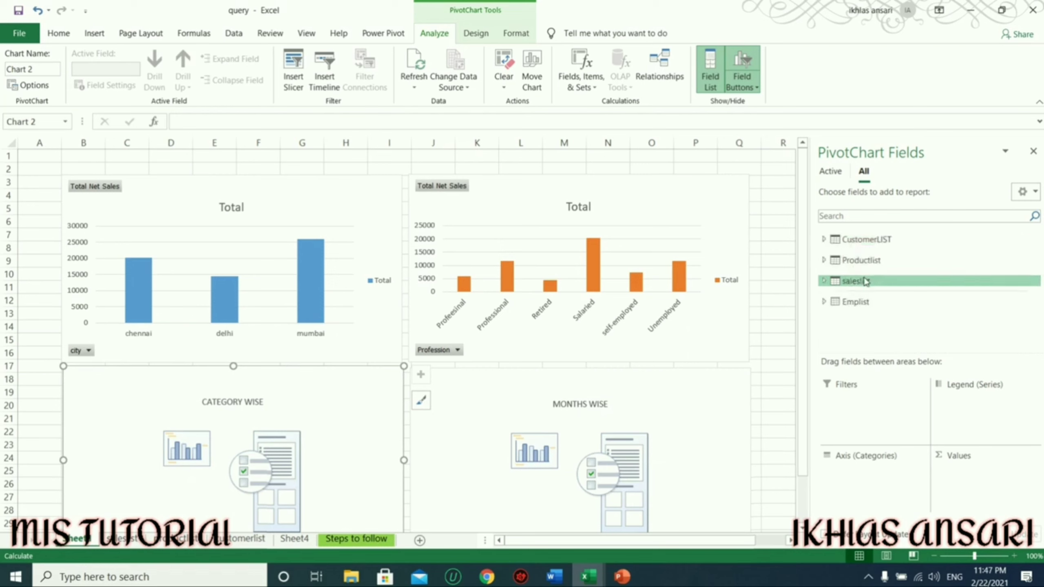
{"action": "left_click", "coordinate": [861, 259]}
{"action": "left_click", "coordinate": [847, 271]}
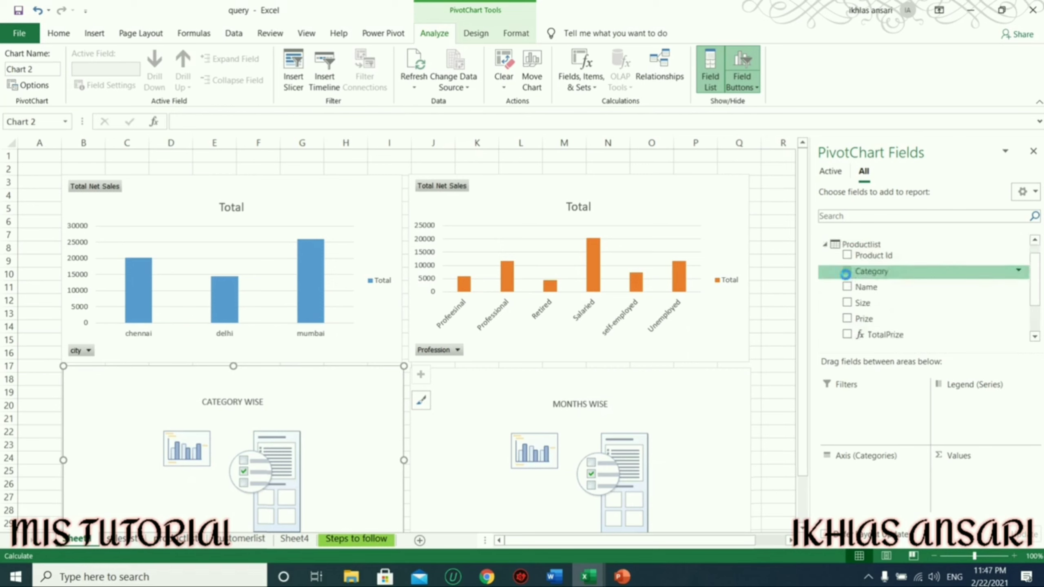
{"action": "left_click", "coordinate": [859, 244]}
{"action": "left_click", "coordinate": [856, 281]}
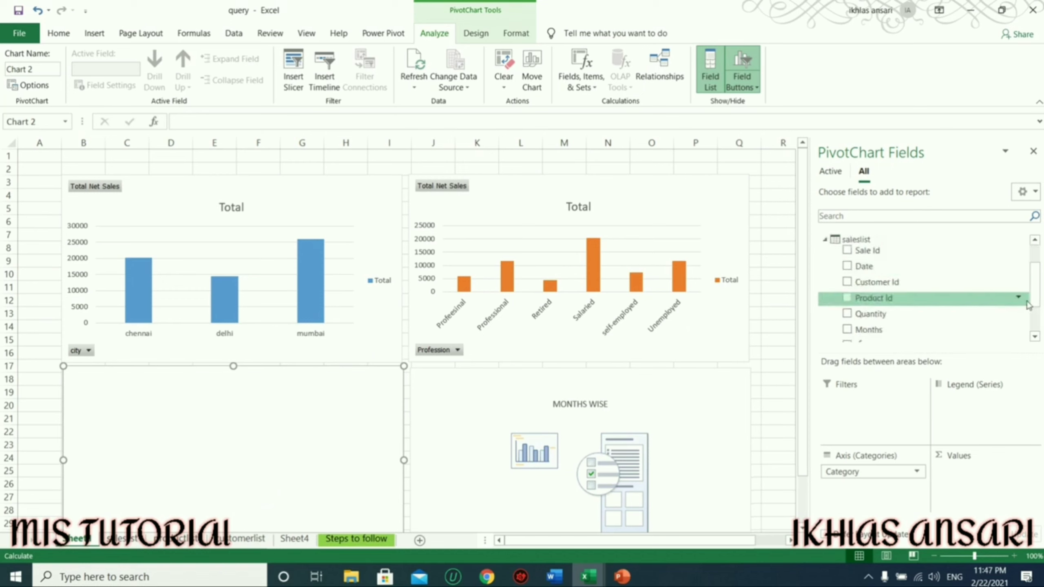
{"action": "left_click", "coordinate": [1034, 333]}
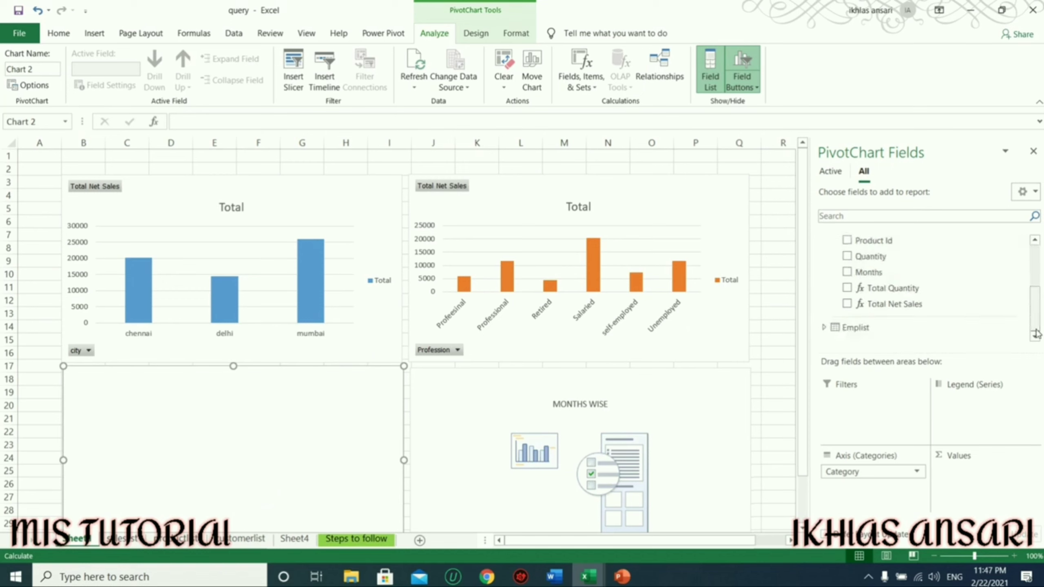
{"action": "left_click", "coordinate": [843, 305]}
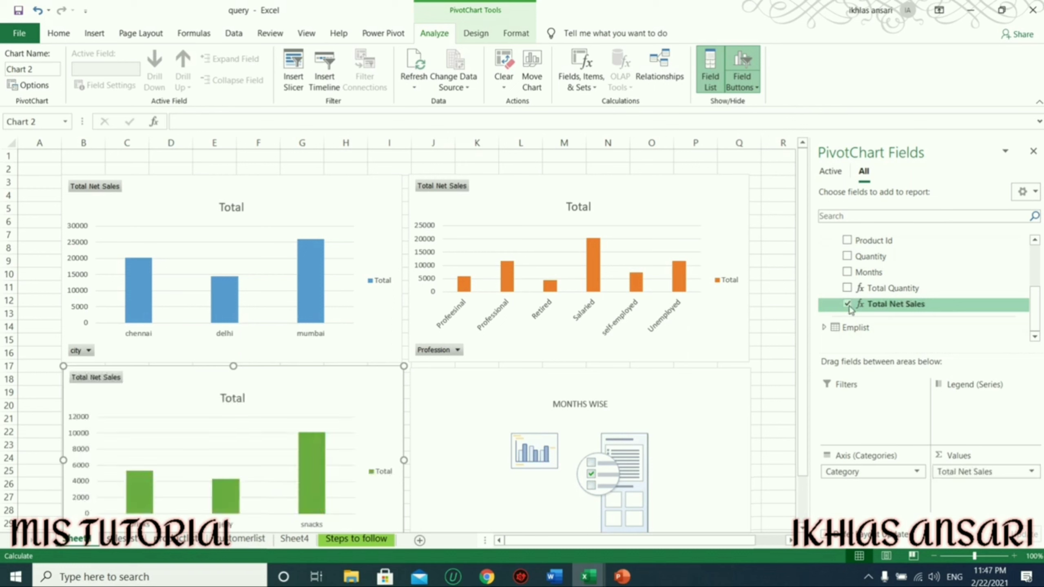
Fill the MONTHS WISE chart with saleslist Months and Total Net Sales.
{"action": "left_click", "coordinate": [668, 410]}
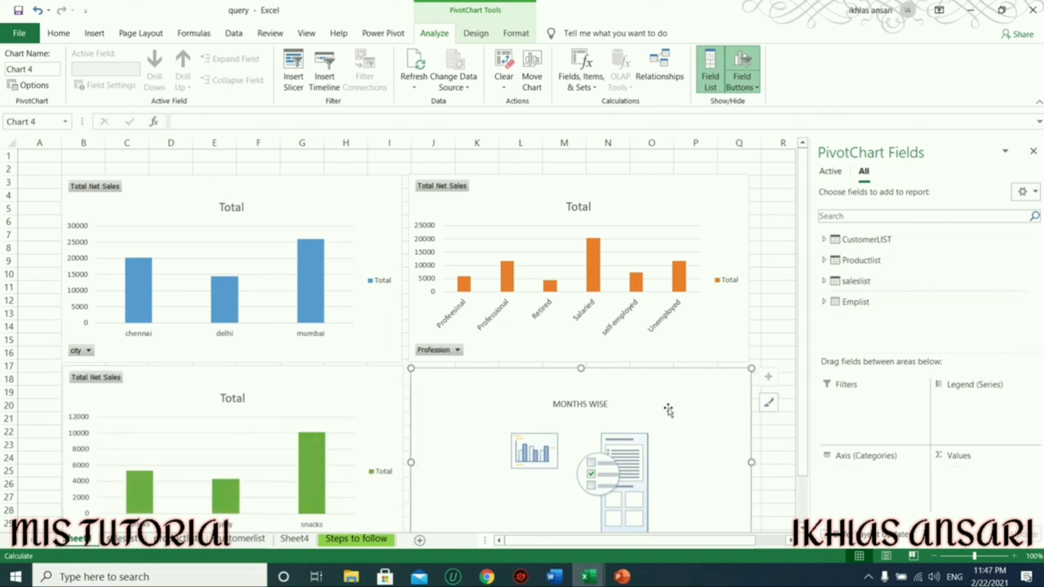
{"action": "left_click", "coordinate": [855, 281]}
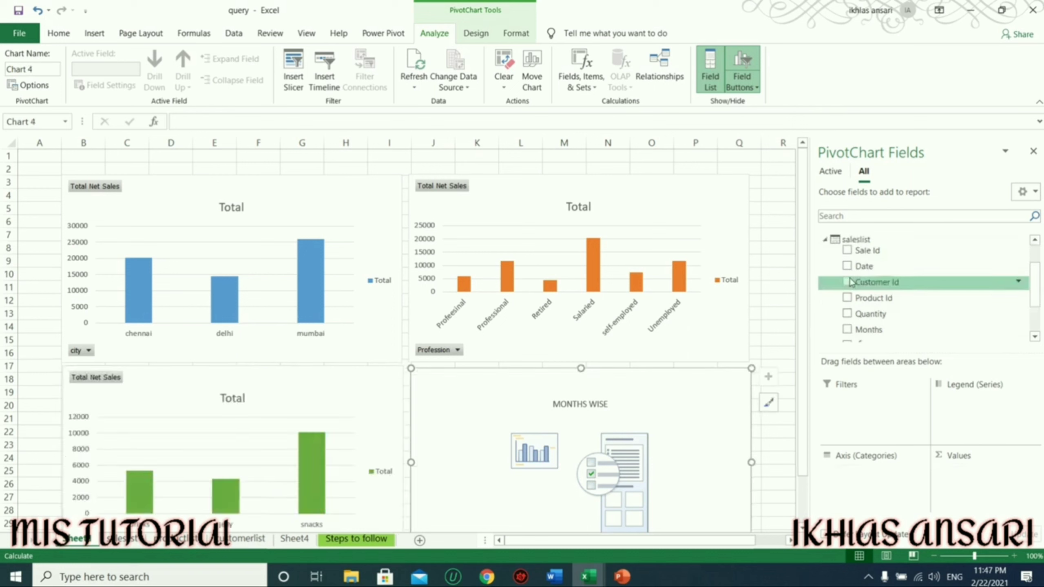
{"action": "left_click", "coordinate": [848, 330]}
{"action": "left_click_drag", "start_coordinate": [1037, 273], "coordinate": [1036, 328]}
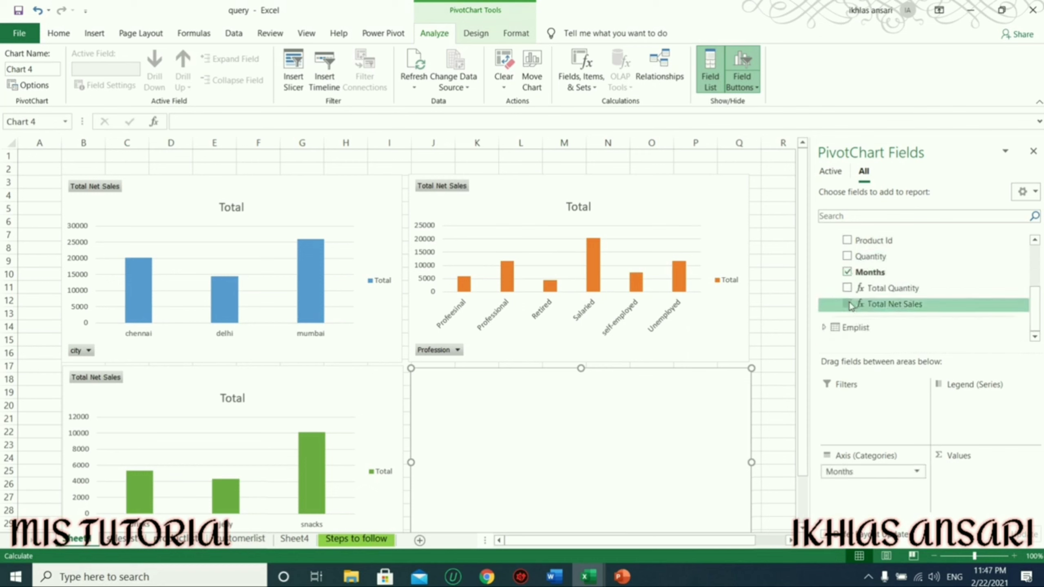
{"action": "left_click", "coordinate": [847, 304]}
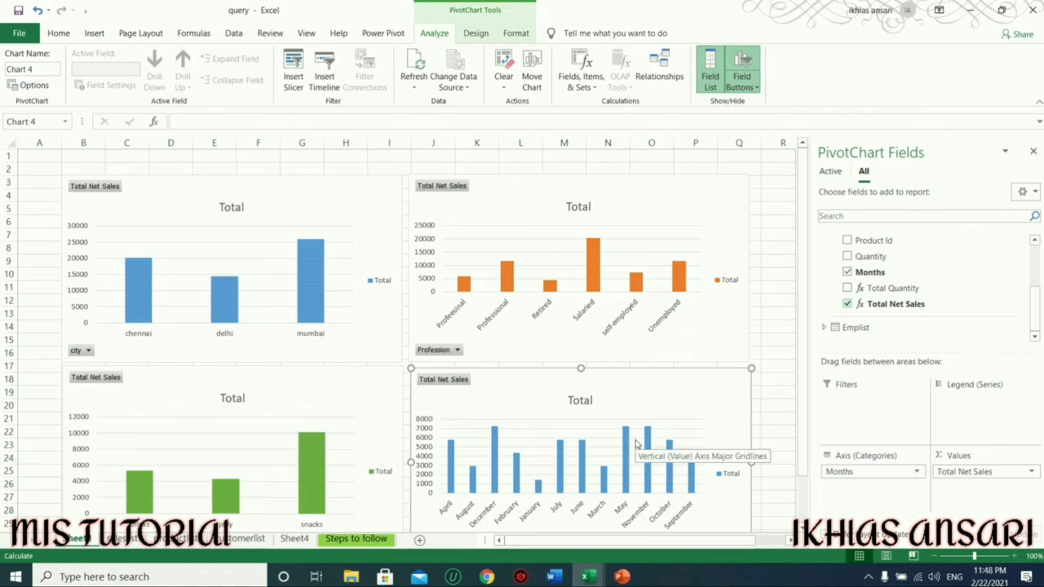
{"action": "left_click_drag", "start_coordinate": [357, 210], "coordinate": [318, 186]}
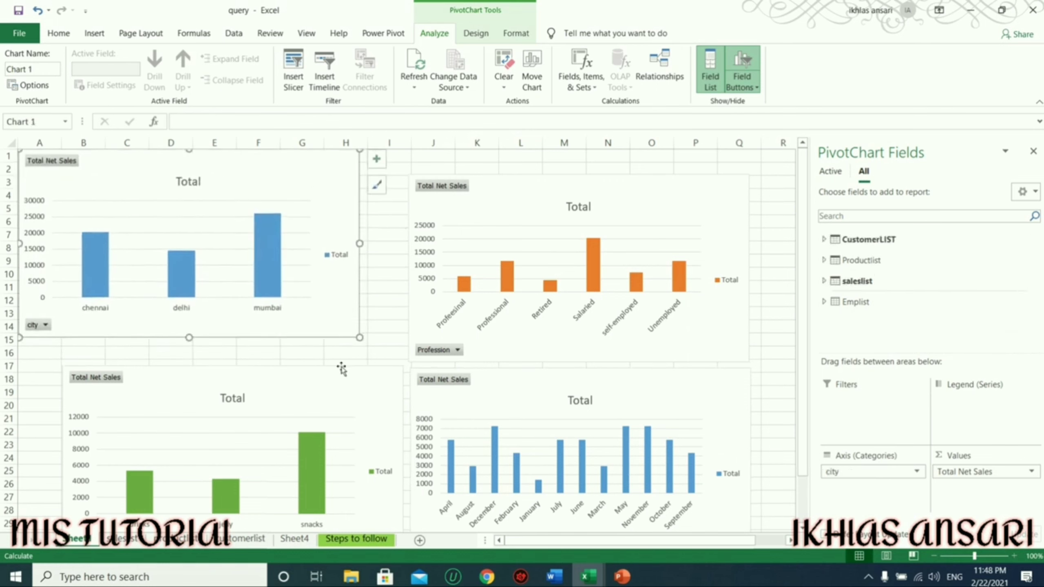
Drag the category, profession and months charts edge to edge around the city chart.
{"action": "left_click_drag", "start_coordinate": [341, 383], "coordinate": [296, 354]}
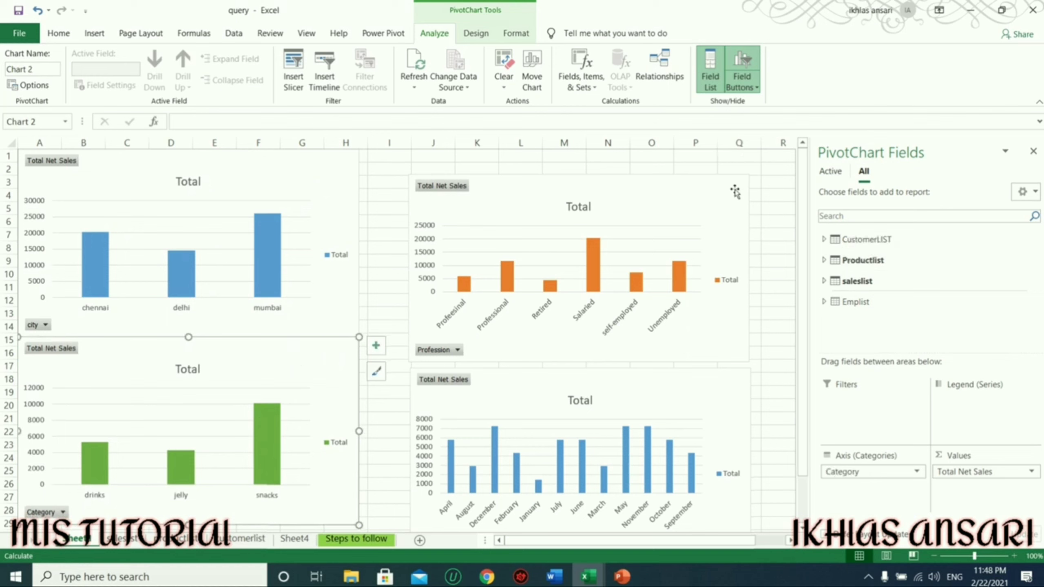
{"action": "left_click_drag", "start_coordinate": [734, 188], "coordinate": [686, 164]}
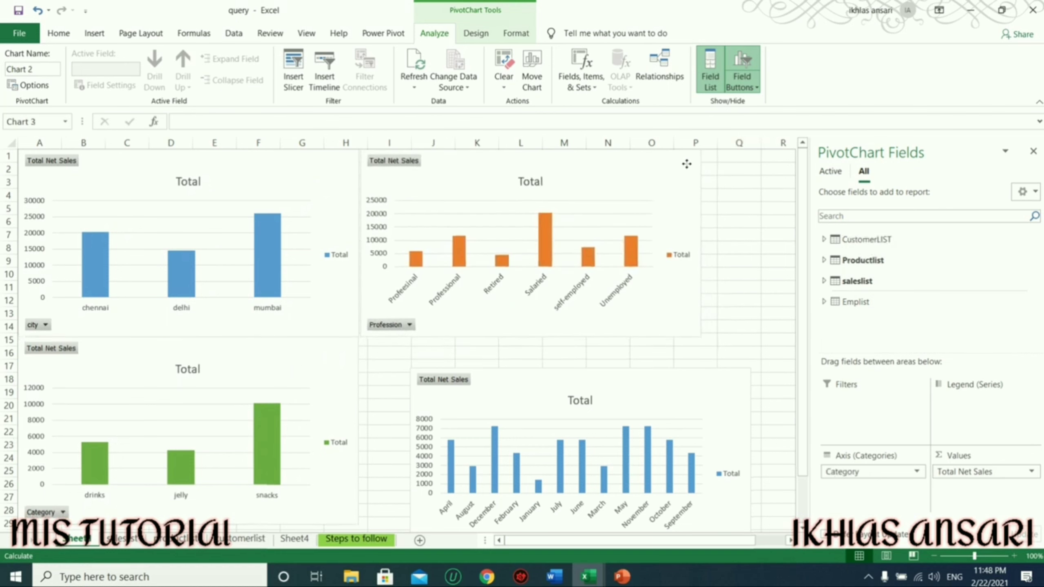
{"action": "left_click_drag", "start_coordinate": [686, 164], "coordinate": [685, 164]}
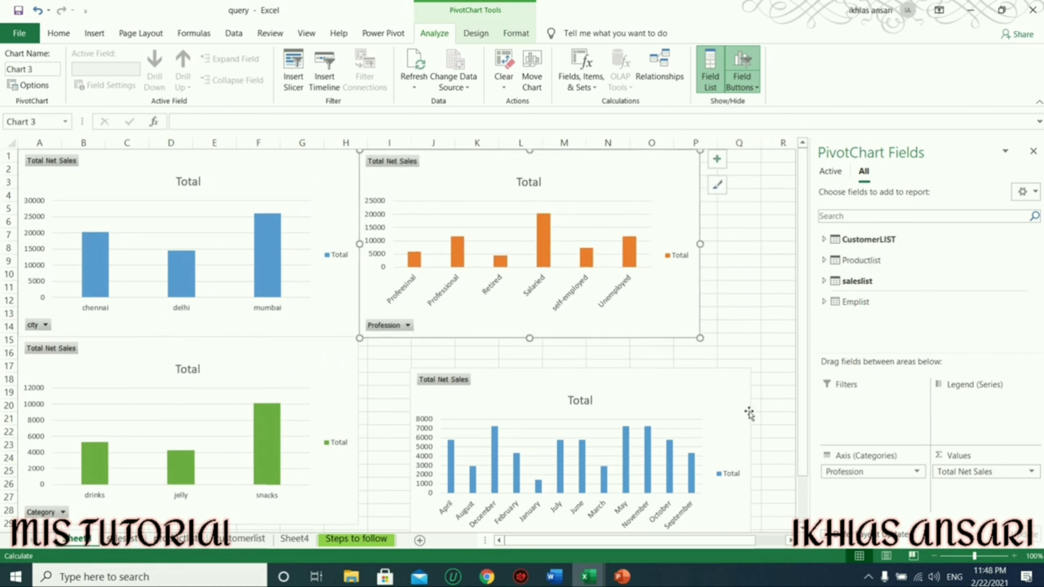
{"action": "left_click_drag", "start_coordinate": [749, 413], "coordinate": [689, 374]}
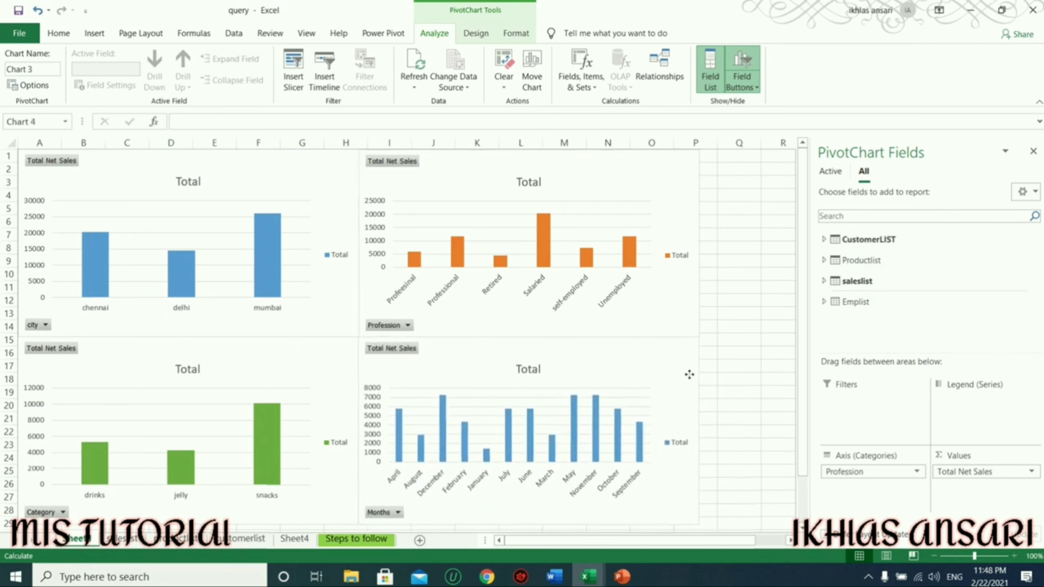
Insert slicers for Area, Profession, Category and Months, chosen from all tables.
{"action": "left_click", "coordinate": [763, 403]}
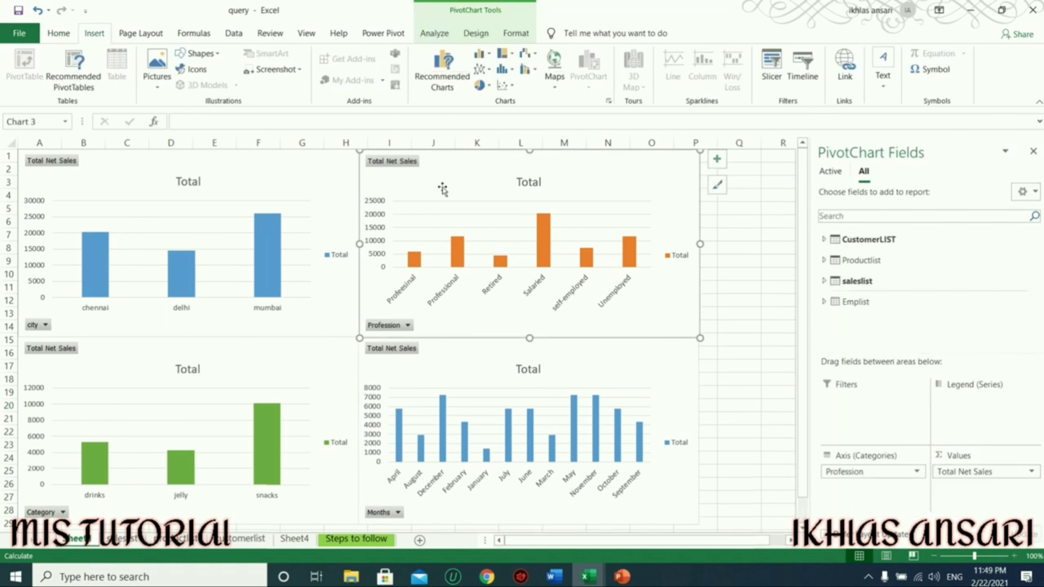
{"action": "left_click", "coordinate": [436, 33]}
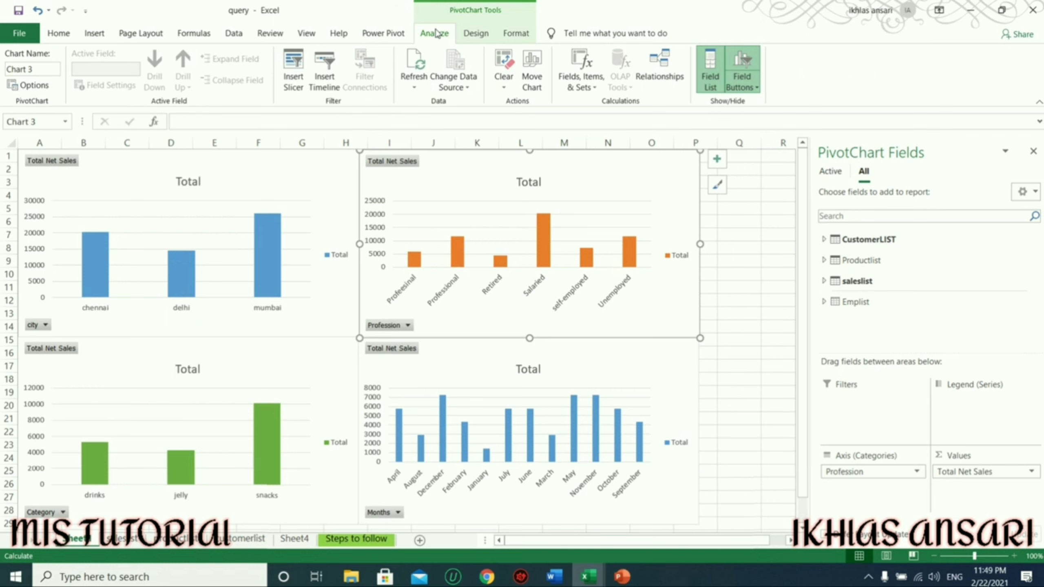
{"action": "left_click", "coordinate": [296, 78]}
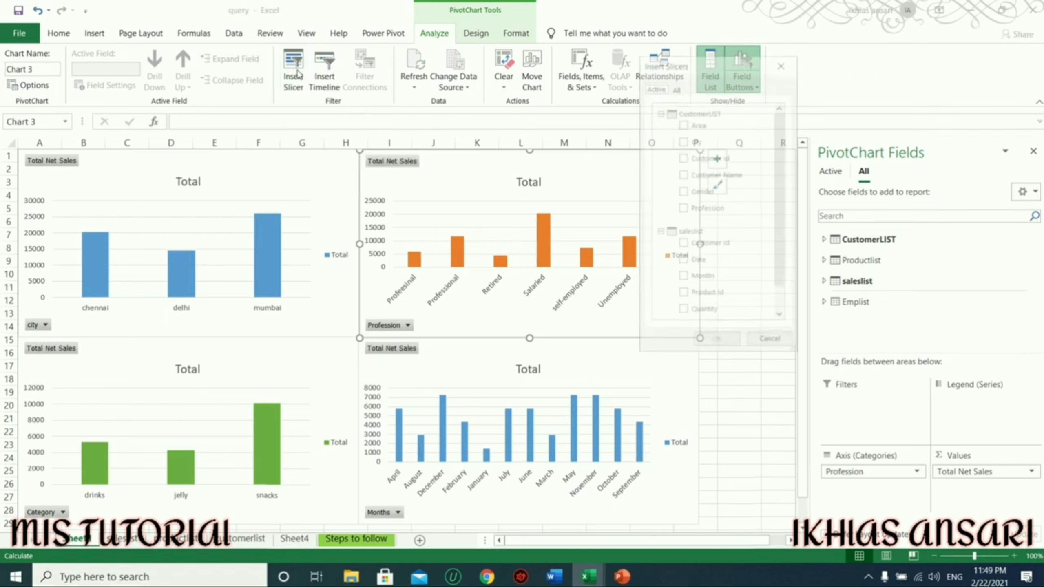
{"action": "left_click", "coordinate": [676, 87]}
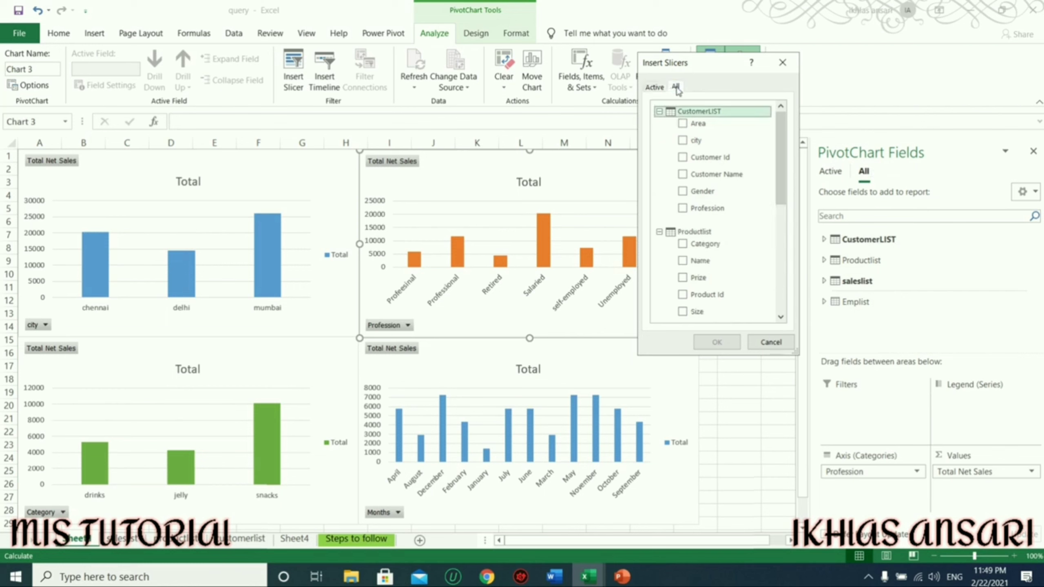
{"action": "left_click", "coordinate": [683, 123]}
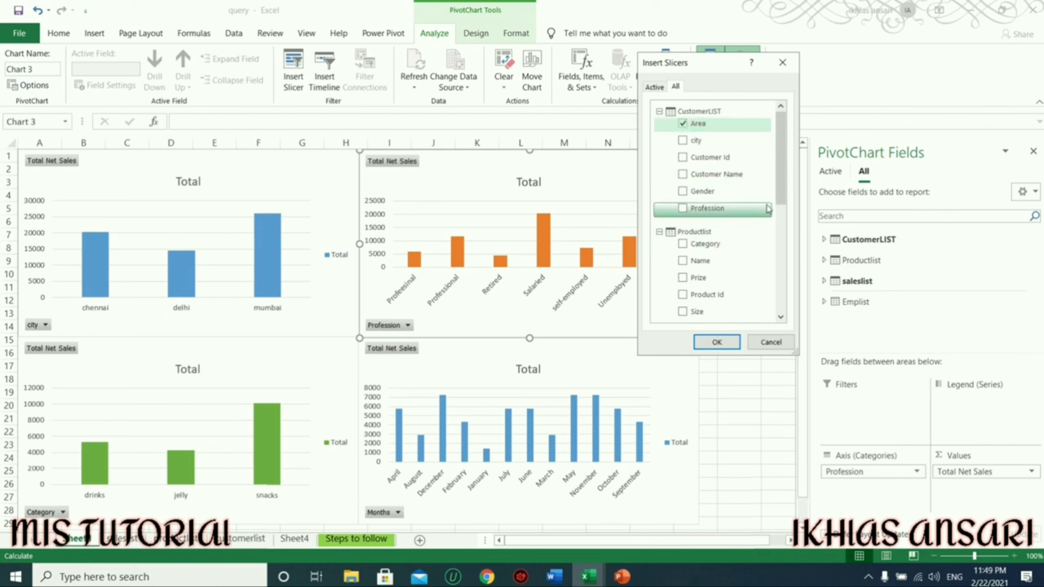
{"action": "left_click", "coordinate": [682, 208]}
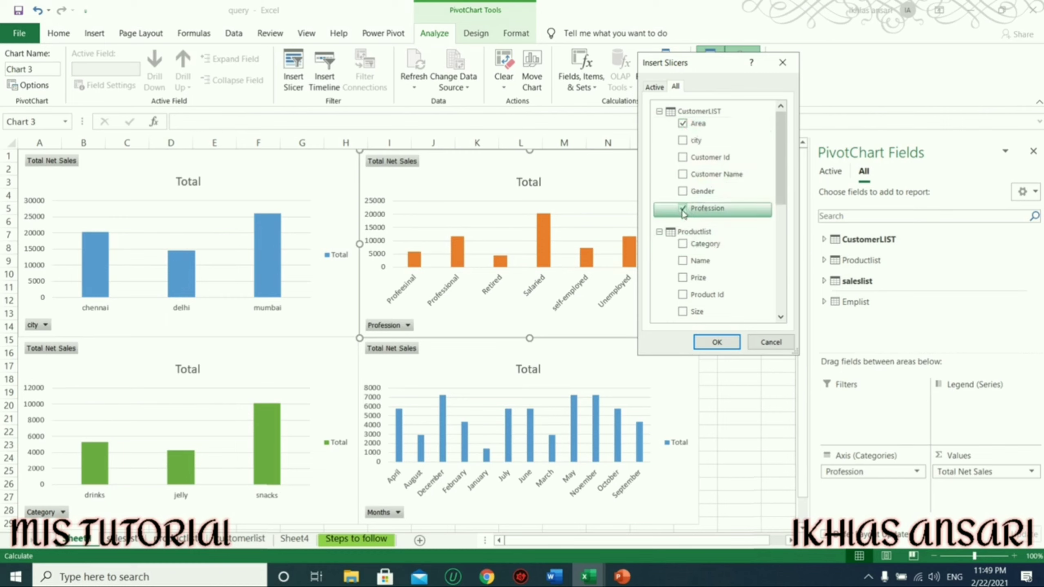
{"action": "left_click", "coordinate": [681, 247]}
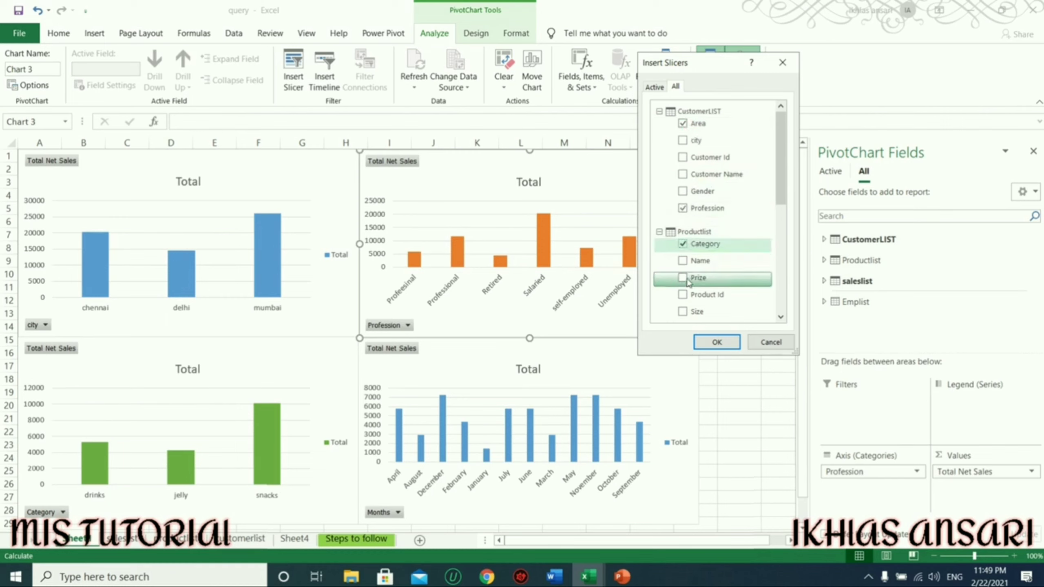
{"action": "left_click_drag", "start_coordinate": [781, 202], "coordinate": [781, 259]}
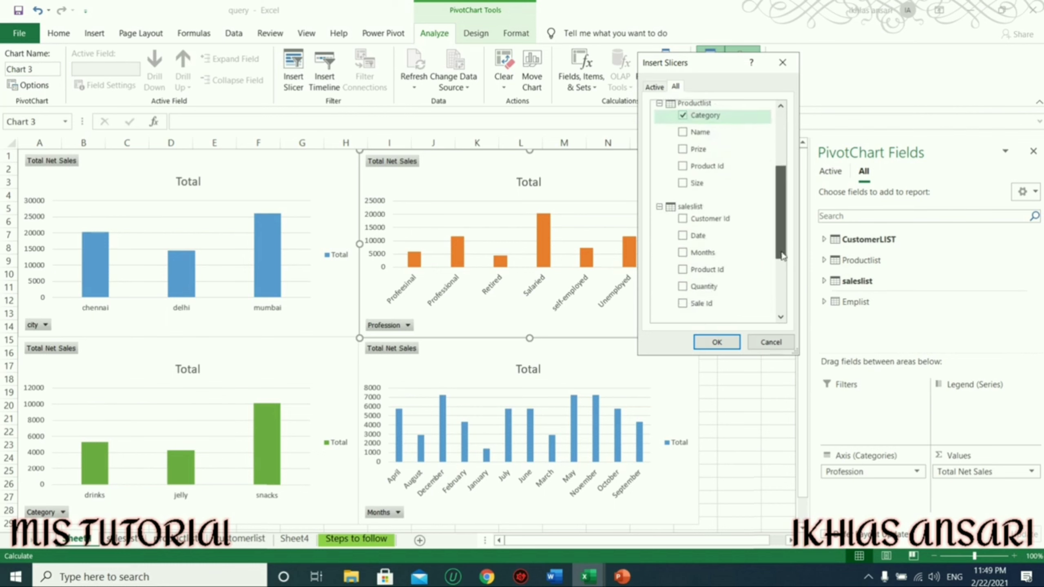
{"action": "left_click", "coordinate": [683, 247]}
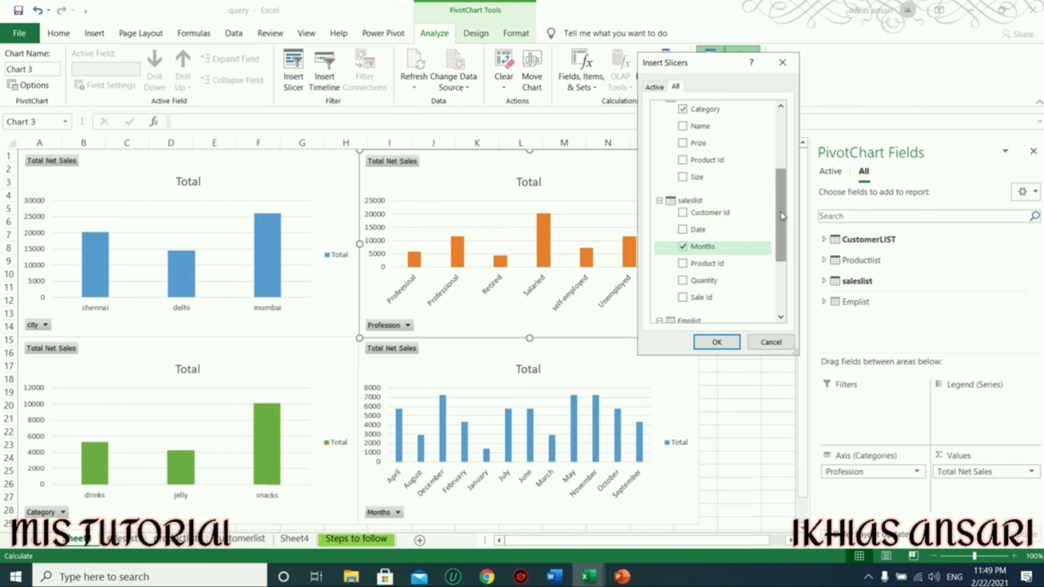
{"action": "mouse_move", "coordinate": [782, 217]}
{"action": "left_mouse_down"}
{"action": "mouse_move", "coordinate": [788, 273]}
{"action": "mouse_move", "coordinate": [790, 123]}
{"action": "left_mouse_up"}
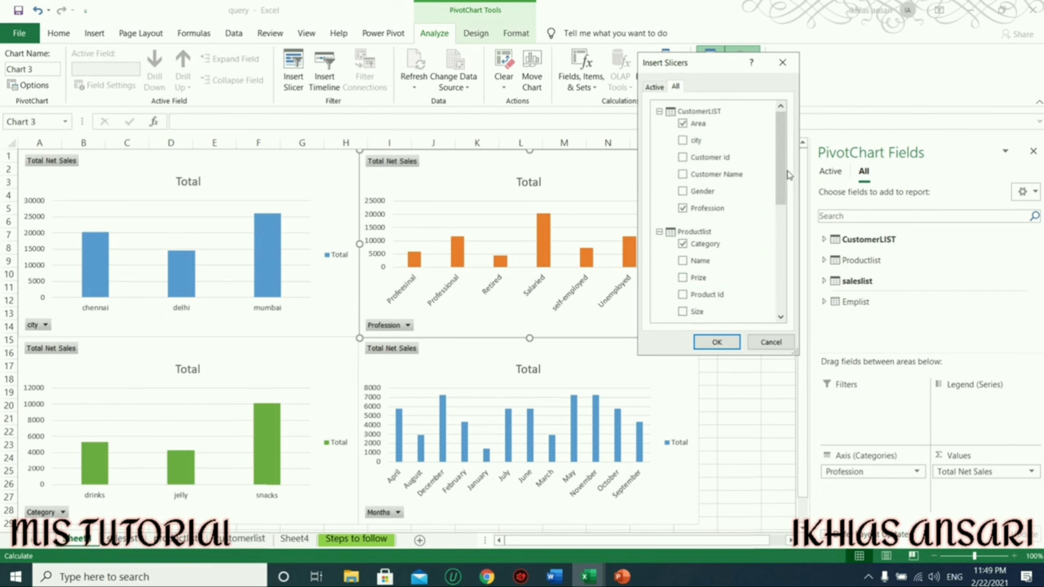
{"action": "mouse_move", "coordinate": [788, 175]}
{"action": "left_mouse_down"}
{"action": "mouse_move", "coordinate": [791, 248]}
{"action": "mouse_move", "coordinate": [793, 219]}
{"action": "left_mouse_up"}
{"action": "left_click_drag", "start_coordinate": [793, 219], "coordinate": [793, 162]}
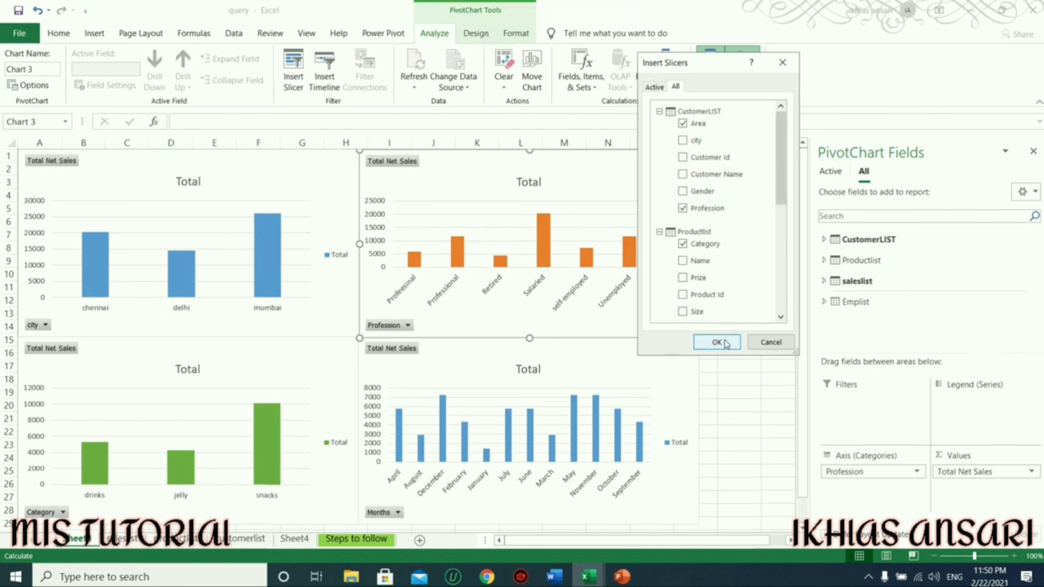
{"action": "left_click", "coordinate": [717, 342]}
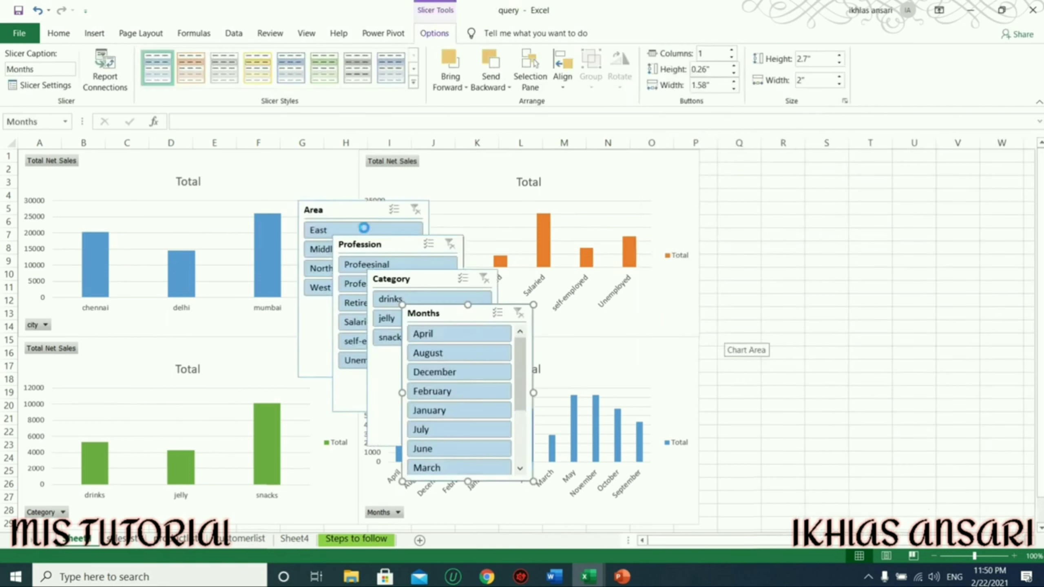
Arrange the slicers in a two-by-two block beside the charts: Area and Months on top, Profession and Category below.
{"action": "mouse_move", "coordinate": [335, 214]}
{"action": "left_mouse_down"}
{"action": "mouse_move", "coordinate": [761, 145]}
{"action": "mouse_move", "coordinate": [737, 156]}
{"action": "left_mouse_up"}
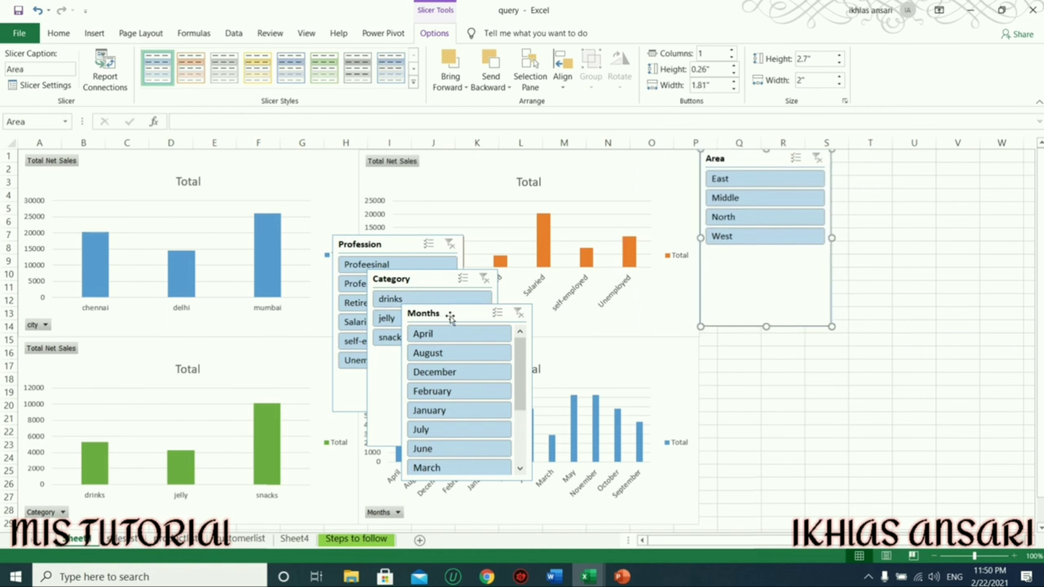
{"action": "mouse_move", "coordinate": [418, 319]}
{"action": "left_mouse_down"}
{"action": "mouse_move", "coordinate": [867, 143]}
{"action": "mouse_move", "coordinate": [880, 151]}
{"action": "left_mouse_up"}
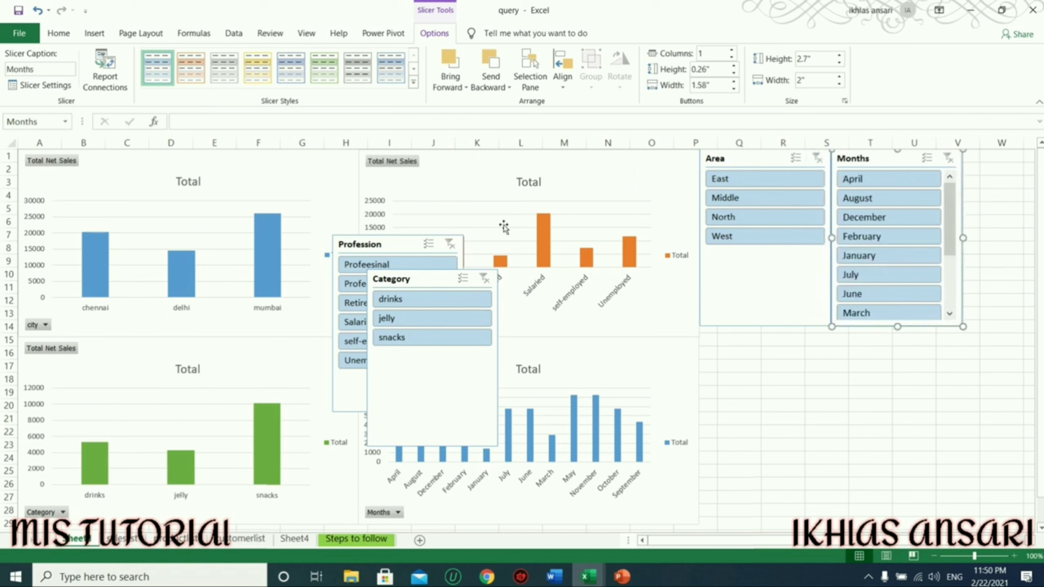
{"action": "left_click_drag", "start_coordinate": [430, 279], "coordinate": [897, 337]}
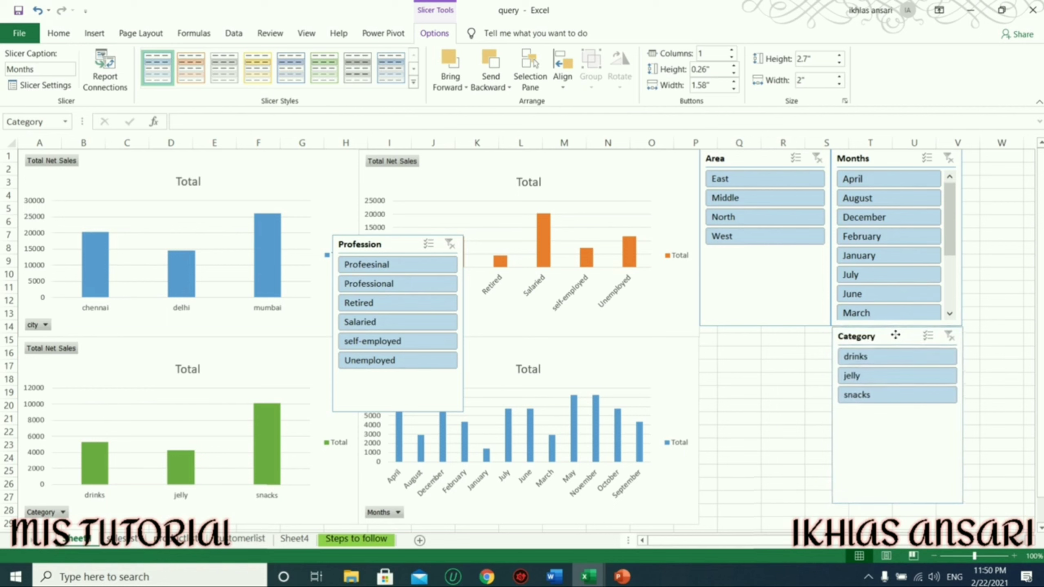
{"action": "left_click_drag", "start_coordinate": [897, 337], "coordinate": [895, 336]}
{"action": "left_click_drag", "start_coordinate": [398, 243], "coordinate": [763, 334]}
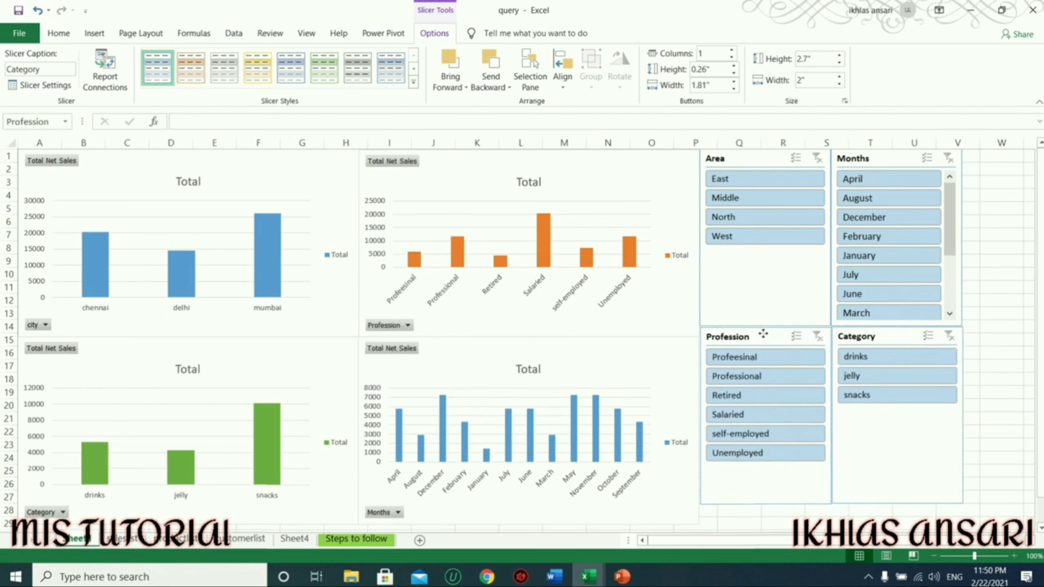
{"action": "left_click", "coordinate": [763, 334]}
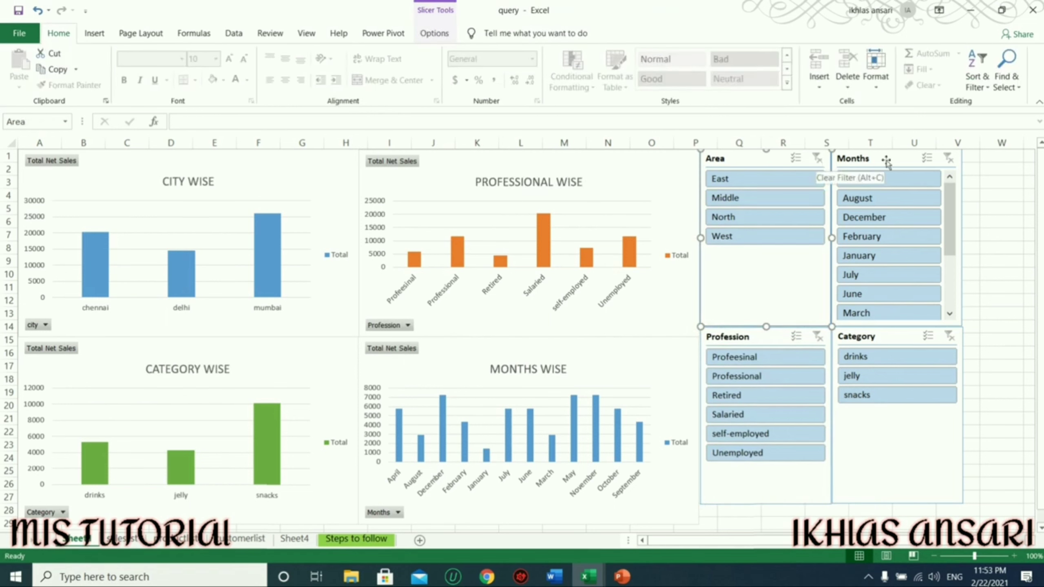
Connect the Area slicer to Chart 1, Chart 2 and Chart 4 through Report Connections.
{"action": "right_click", "coordinate": [817, 163]}
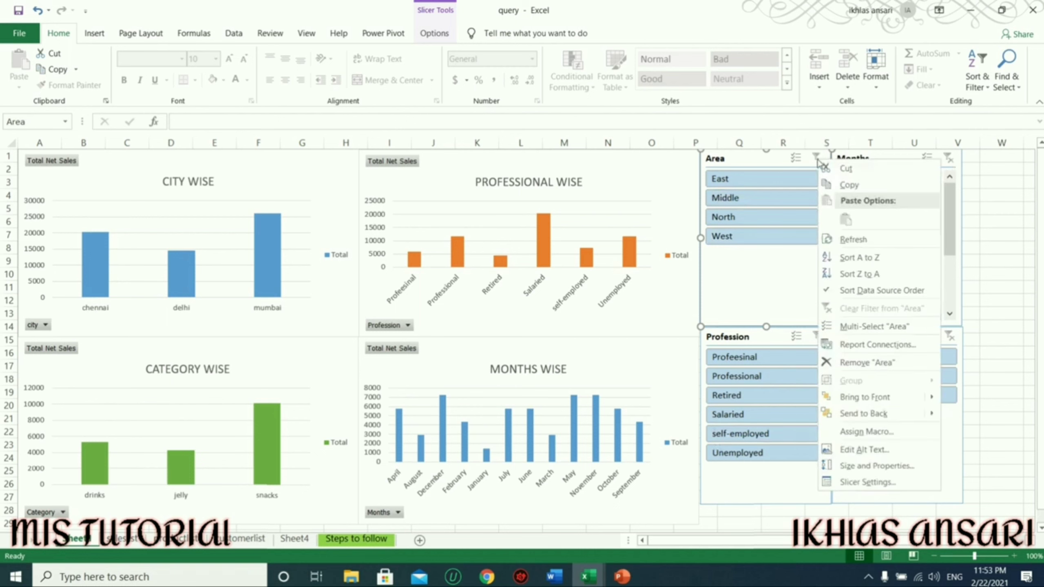
{"action": "left_click", "coordinate": [878, 347]}
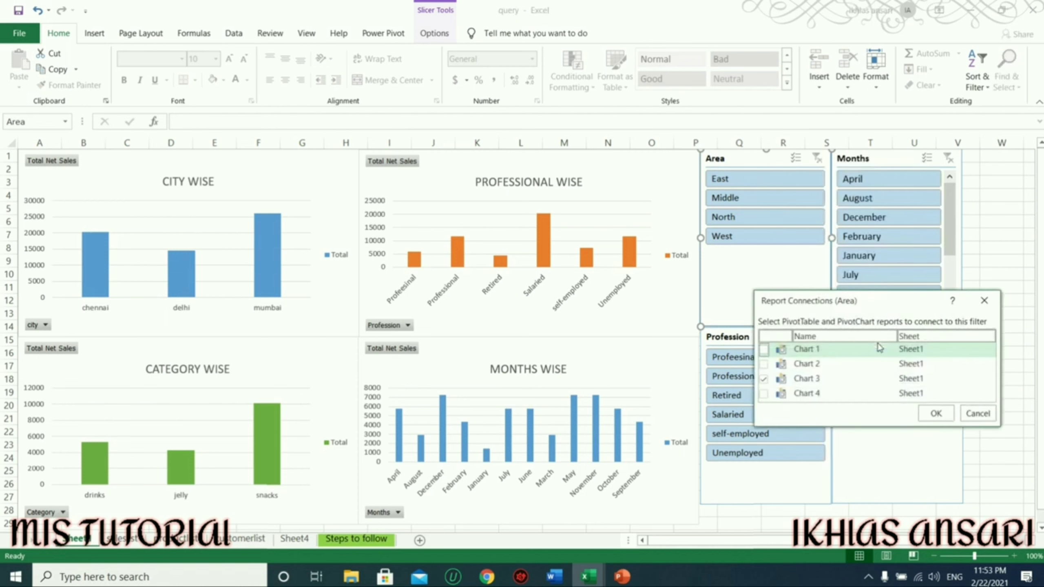
{"action": "left_click", "coordinate": [764, 350]}
{"action": "left_click", "coordinate": [764, 364]}
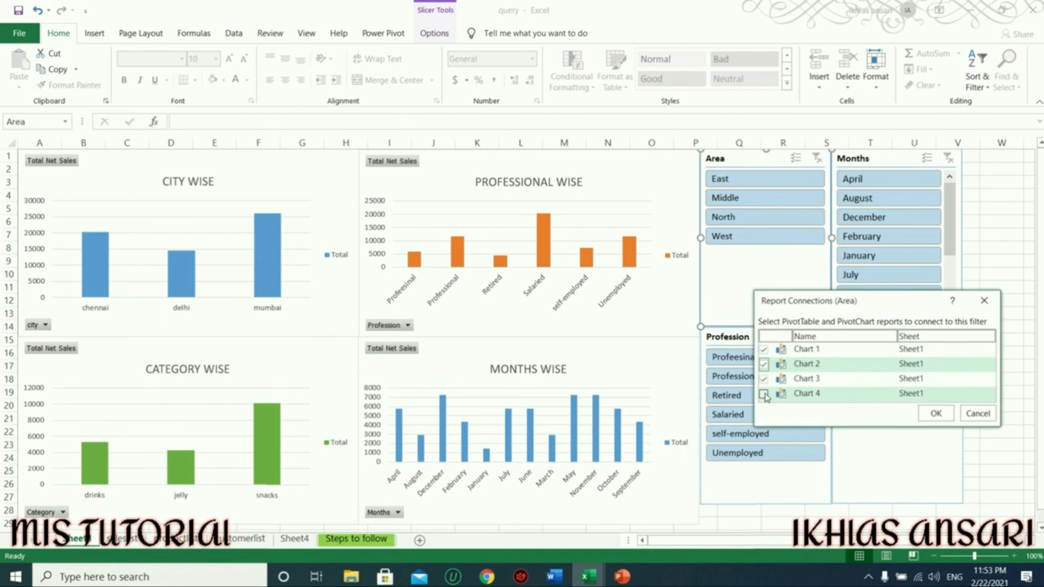
{"action": "left_click", "coordinate": [764, 394]}
{"action": "left_click", "coordinate": [931, 414]}
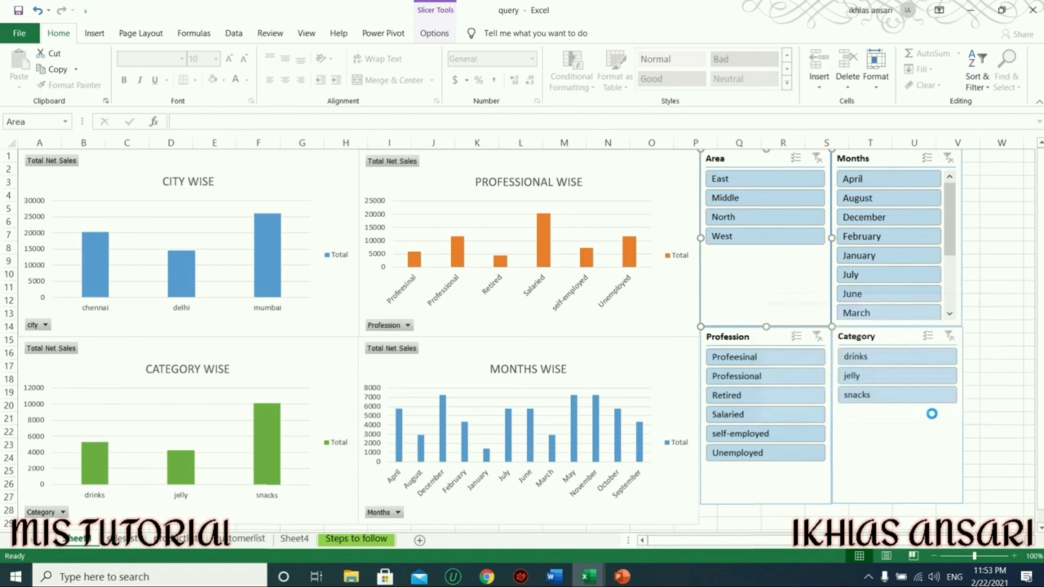
Connect the Months slicer to Chart 1, Chart 2 and Chart 4.
{"action": "right_click", "coordinate": [950, 162]}
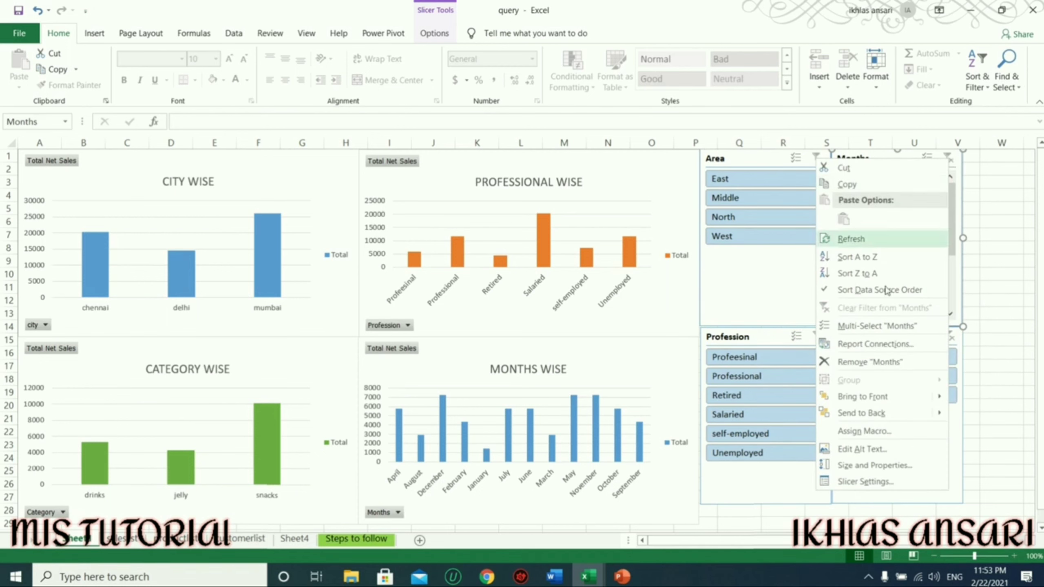
{"action": "left_click", "coordinate": [879, 349]}
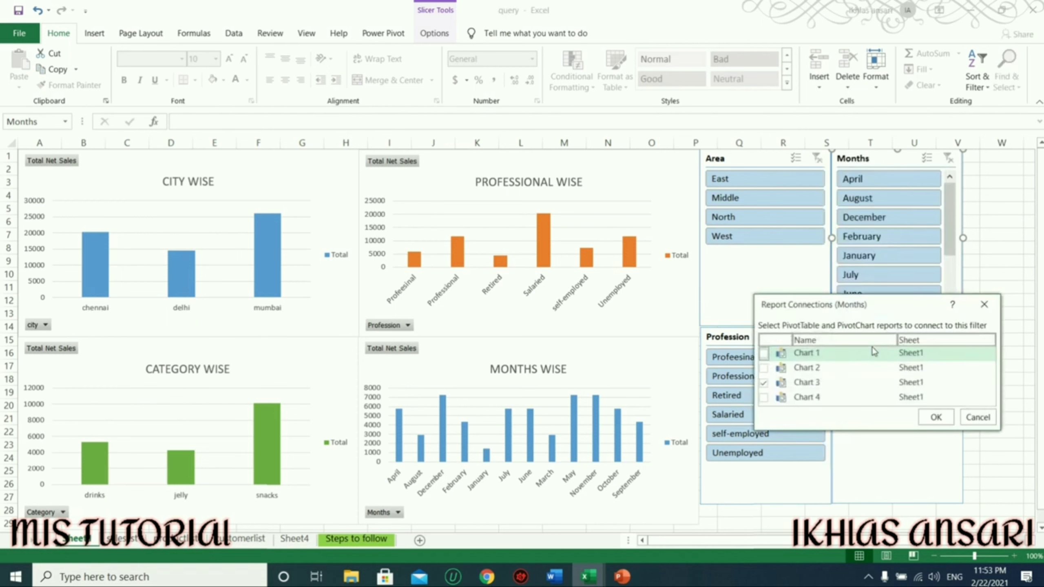
{"action": "left_click", "coordinate": [764, 354]}
{"action": "left_click", "coordinate": [764, 368]}
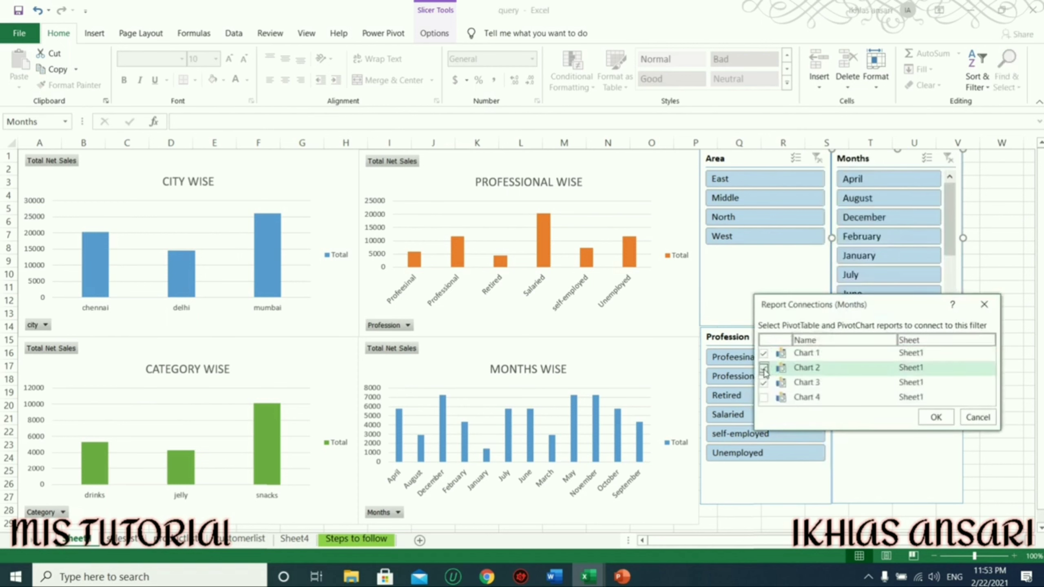
{"action": "left_click", "coordinate": [763, 397]}
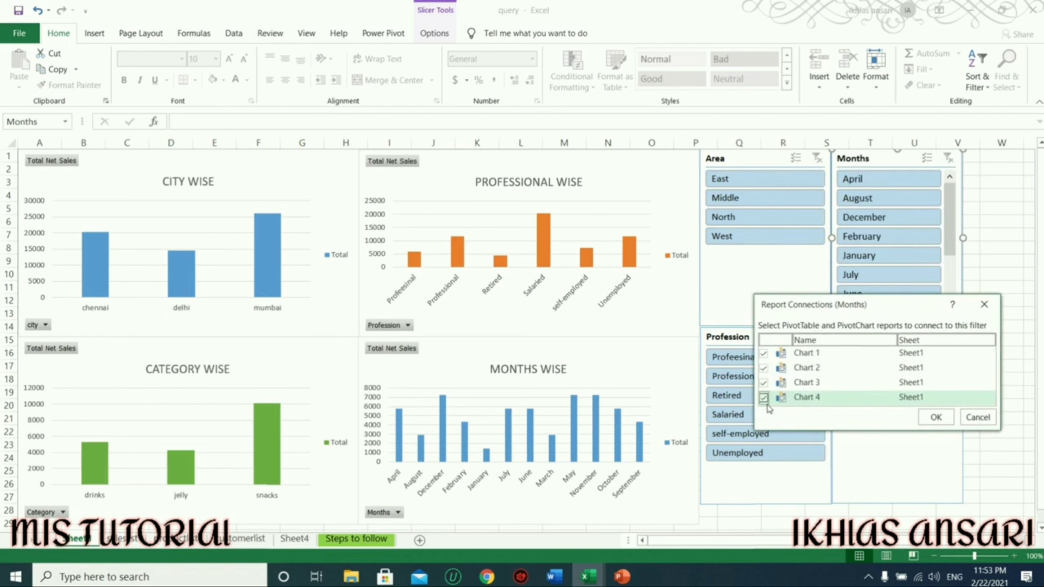
{"action": "left_click", "coordinate": [952, 422]}
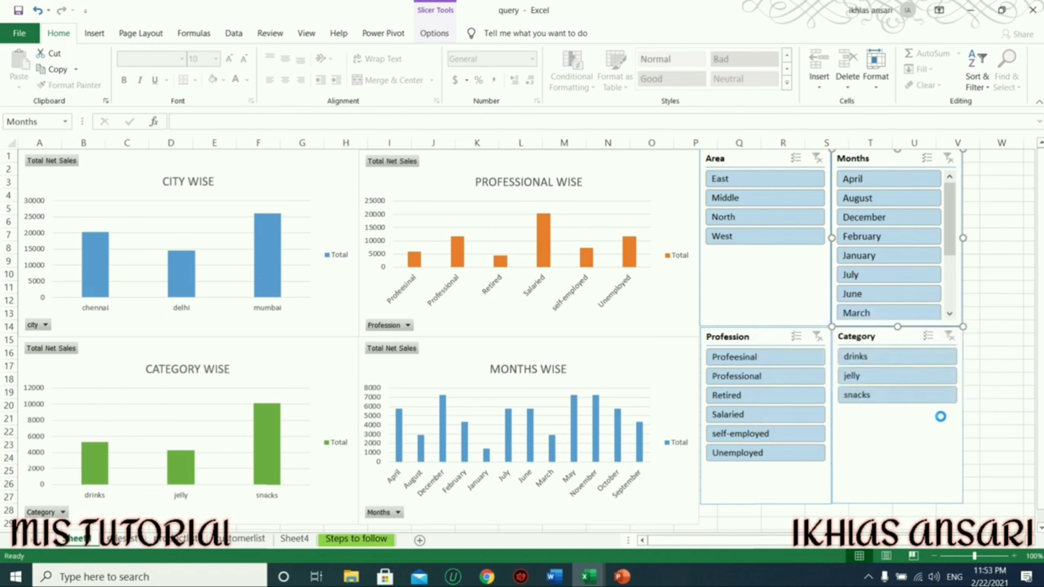
Connect the Profession slicer to Chart 1, Chart 2 and Chart 4.
{"action": "right_click", "coordinate": [820, 344]}
{"action": "key", "text": "Escape"}
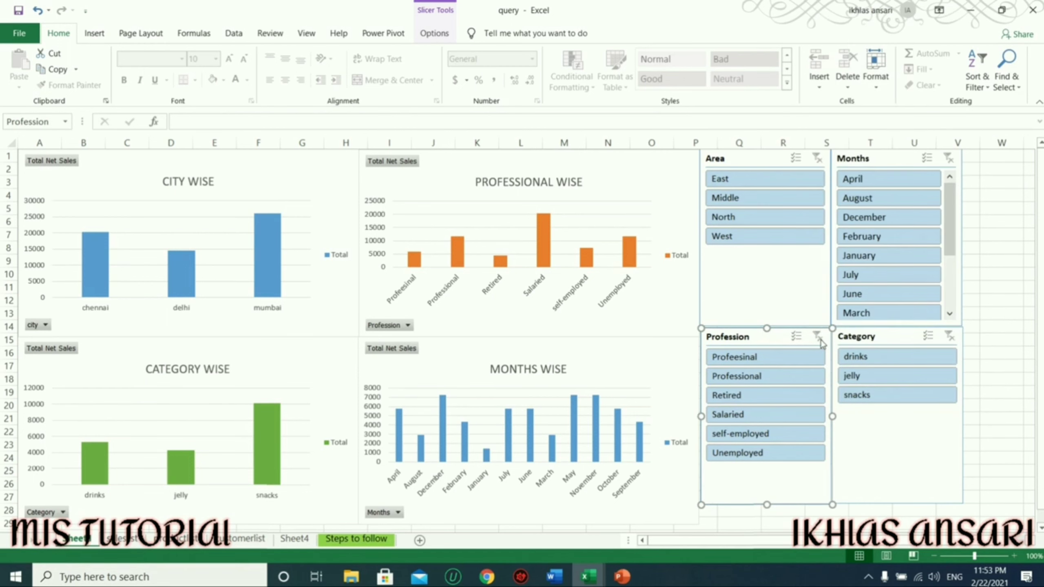
{"action": "right_click", "coordinate": [819, 338]}
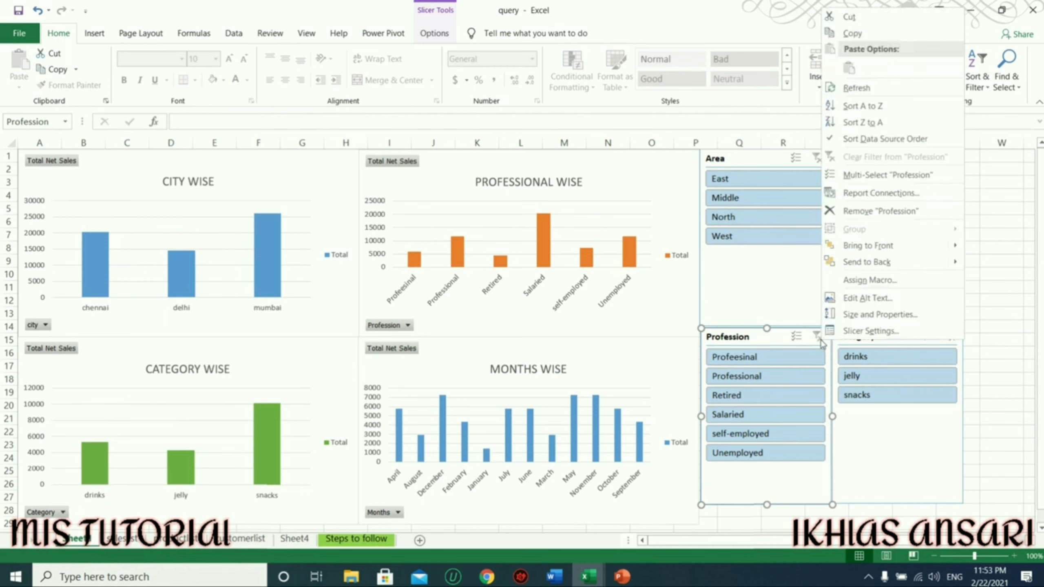
{"action": "left_click", "coordinate": [877, 199]}
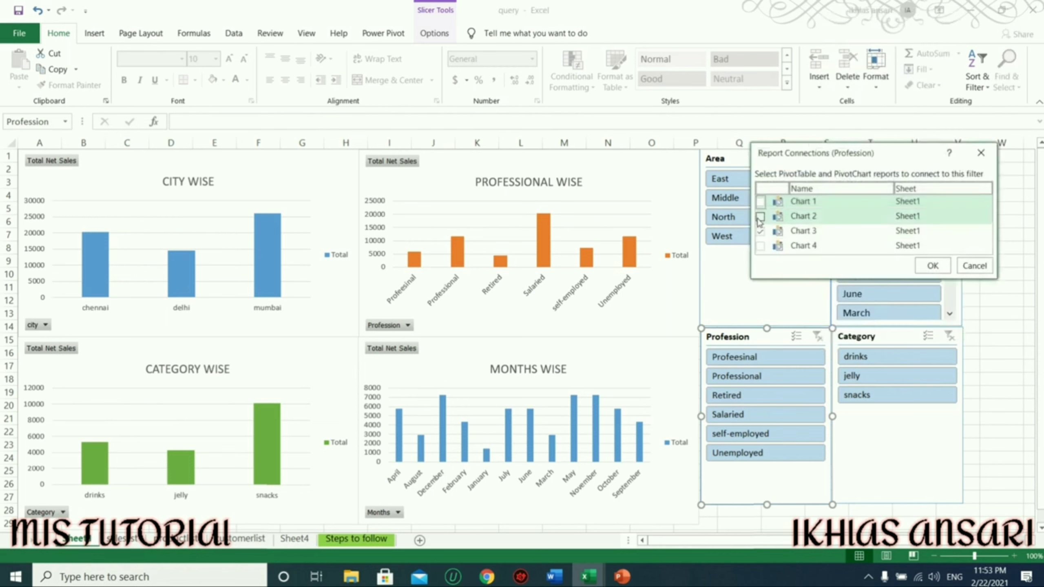
{"action": "left_click", "coordinate": [760, 201]}
{"action": "left_click", "coordinate": [760, 216]}
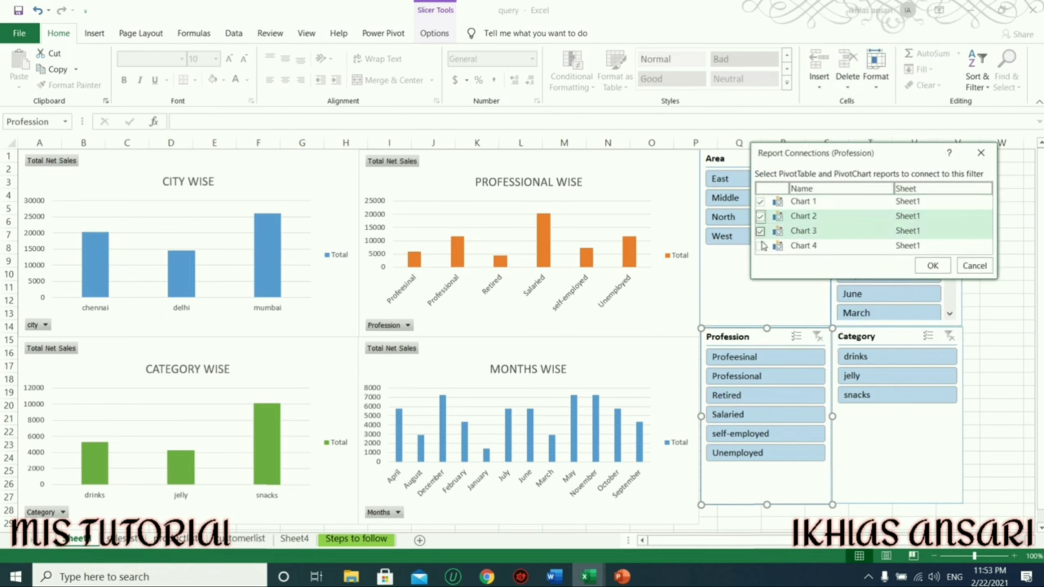
{"action": "left_click", "coordinate": [760, 246]}
{"action": "left_click", "coordinate": [931, 266]}
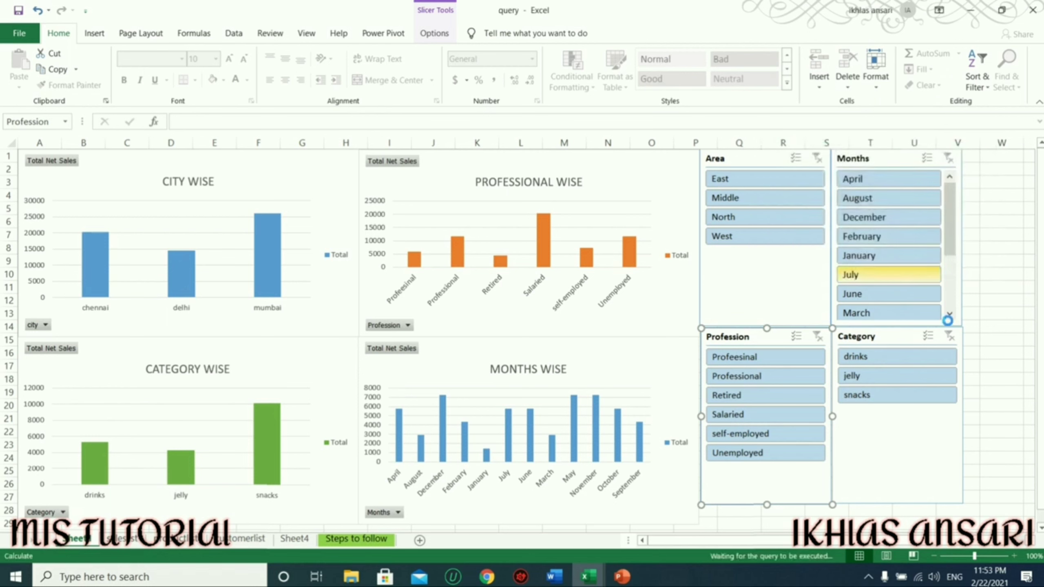
Connect the Category slicer to Chart 2 and Chart 4.
{"action": "left_click", "coordinate": [950, 336]}
{"action": "right_click", "coordinate": [950, 336]}
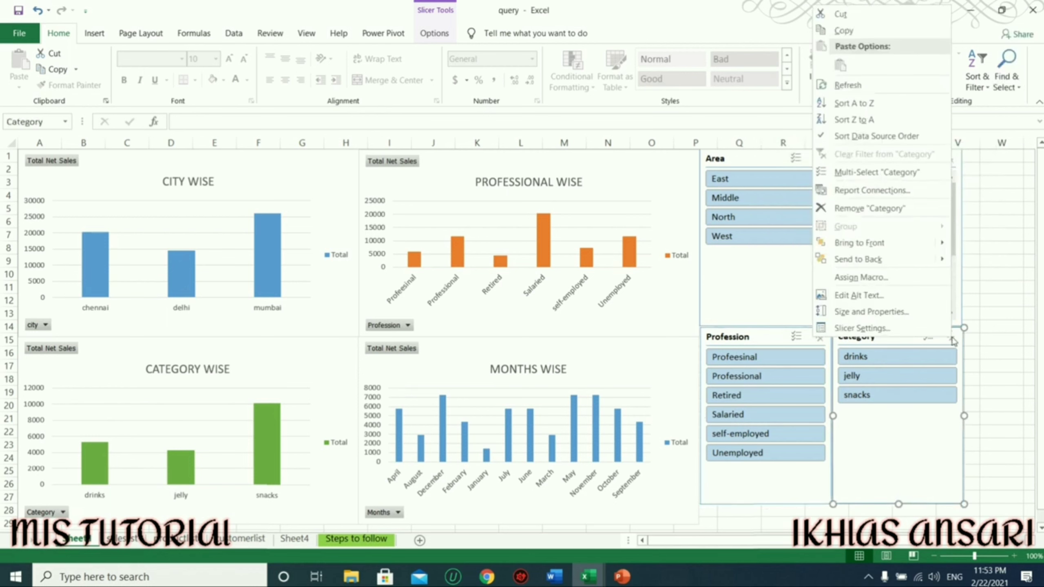
{"action": "left_click", "coordinate": [860, 190]}
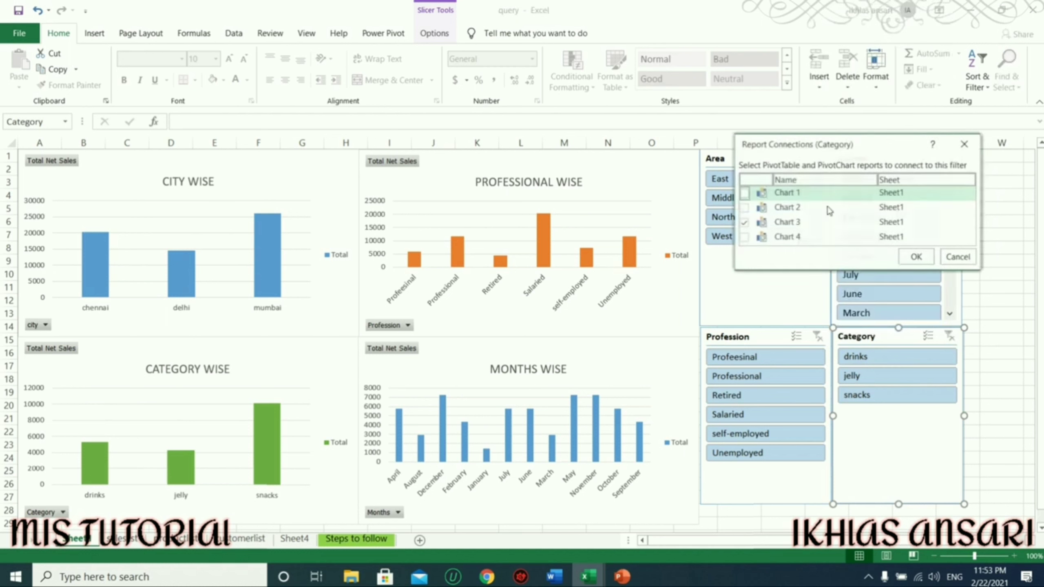
{"action": "left_click", "coordinate": [744, 207]}
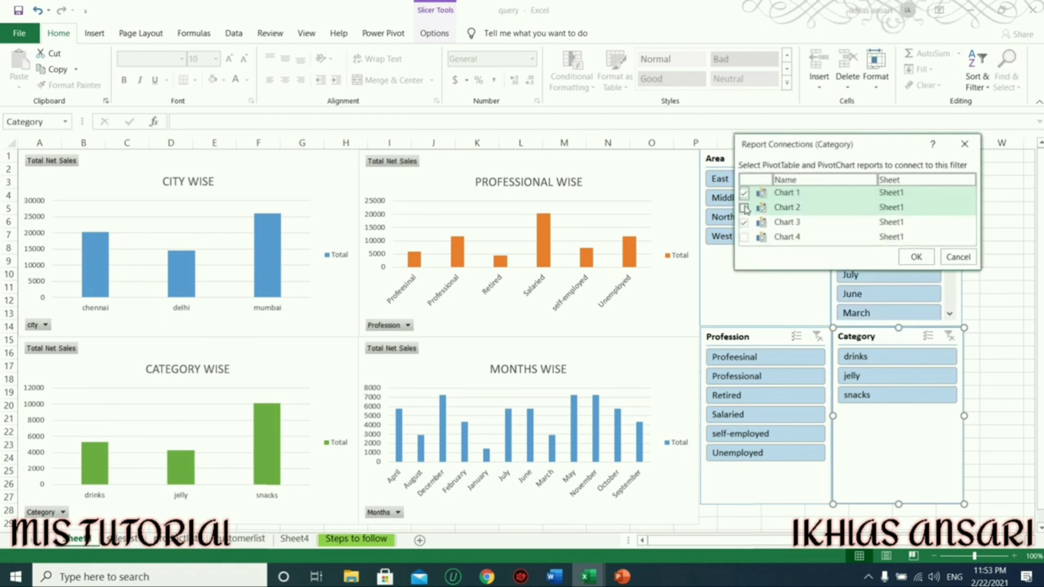
{"action": "left_click", "coordinate": [744, 237]}
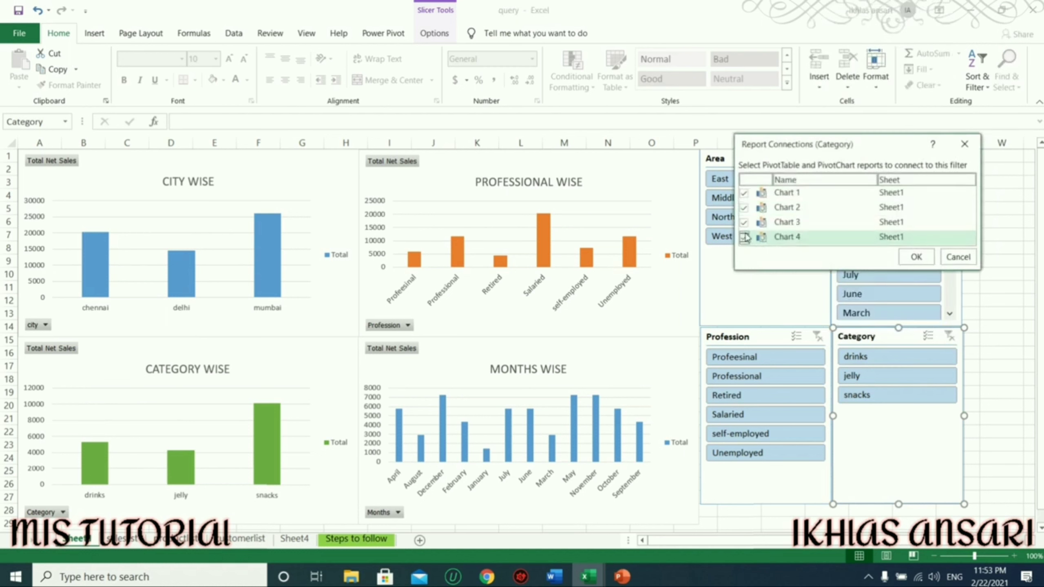
{"action": "left_click", "coordinate": [917, 257]}
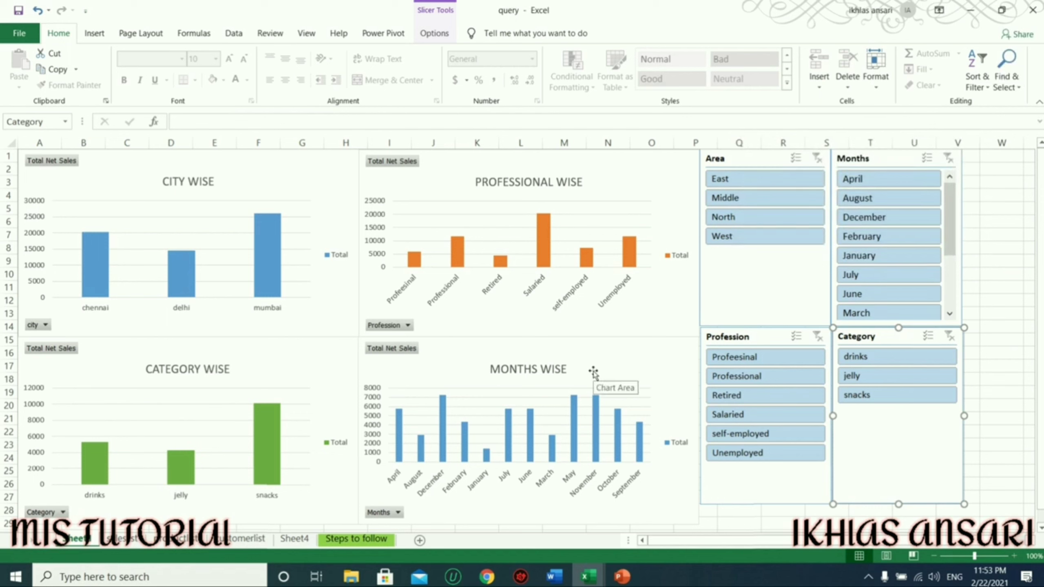
Apply the dark chart style with outlined blue bars to the MONTHS WISE chart.
{"action": "left_click", "coordinate": [625, 366]}
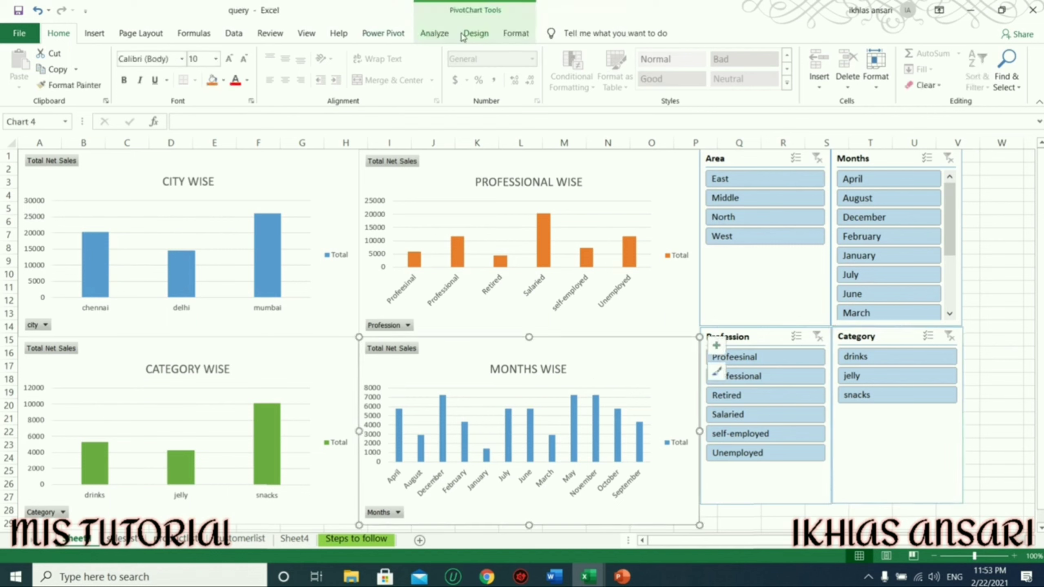
{"action": "left_click", "coordinate": [464, 35]}
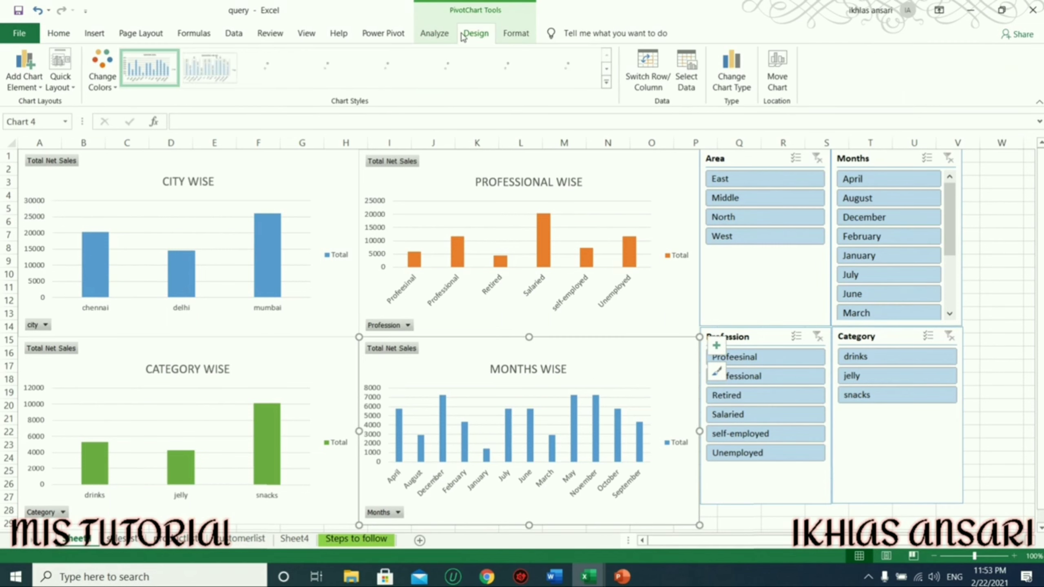
{"action": "left_click", "coordinate": [607, 82]}
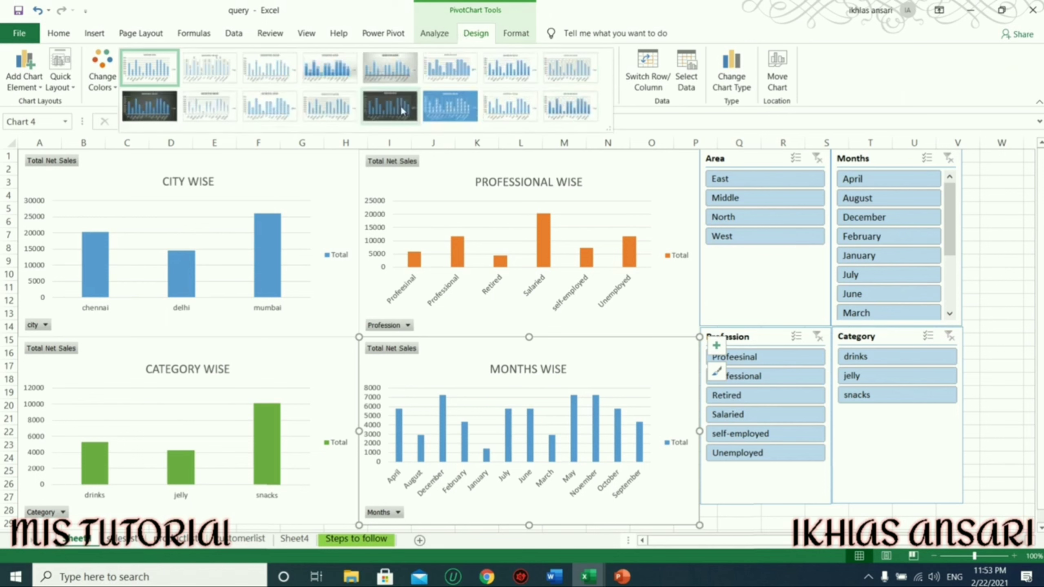
{"action": "left_click", "coordinate": [367, 109]}
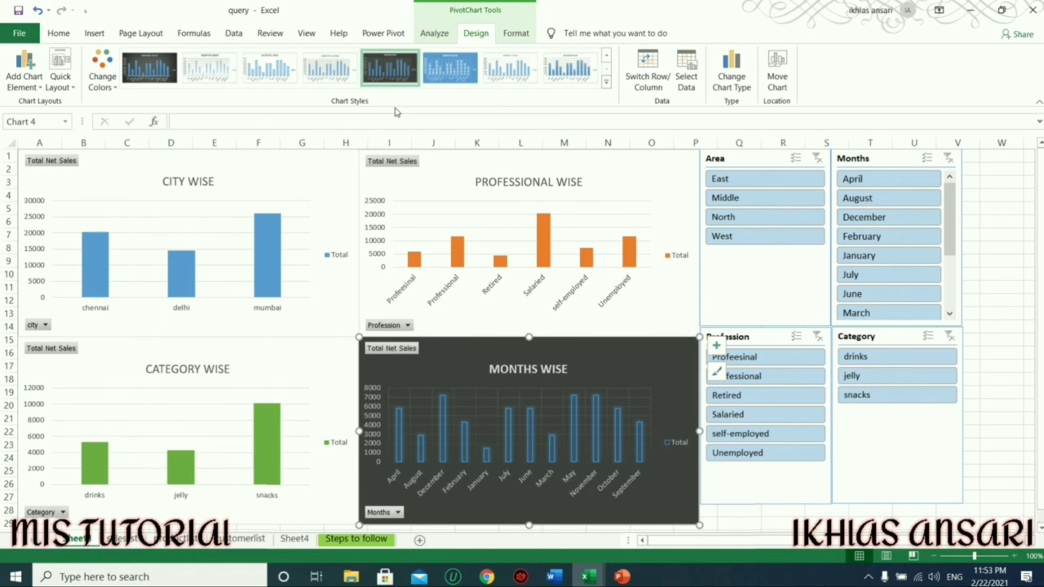
{"action": "left_click", "coordinate": [665, 175]}
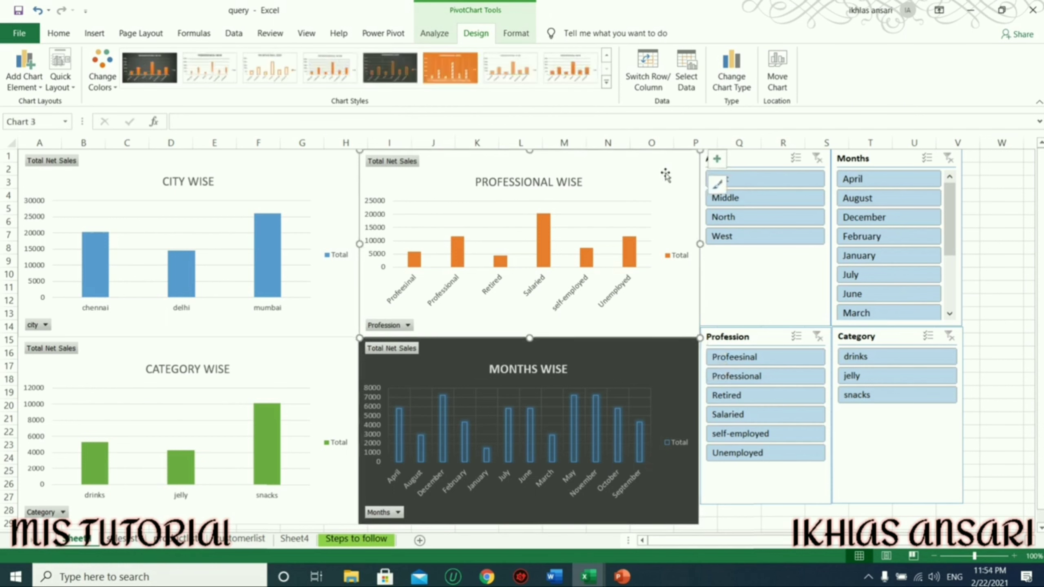
Change the PROFESSIONAL WISE chart to a clustered bar chart.
{"action": "left_click", "coordinate": [731, 79]}
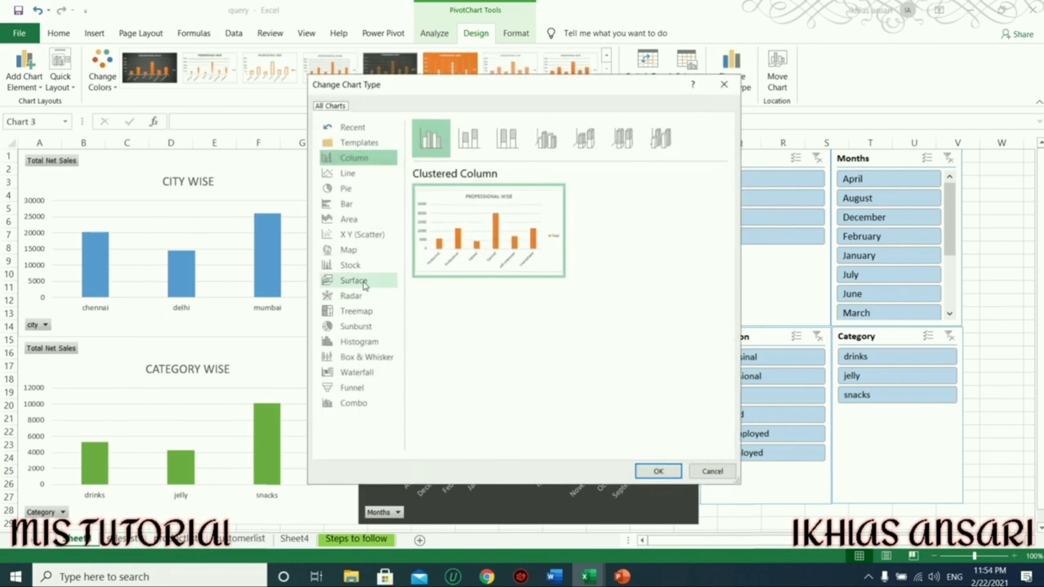
{"action": "left_click", "coordinate": [345, 206]}
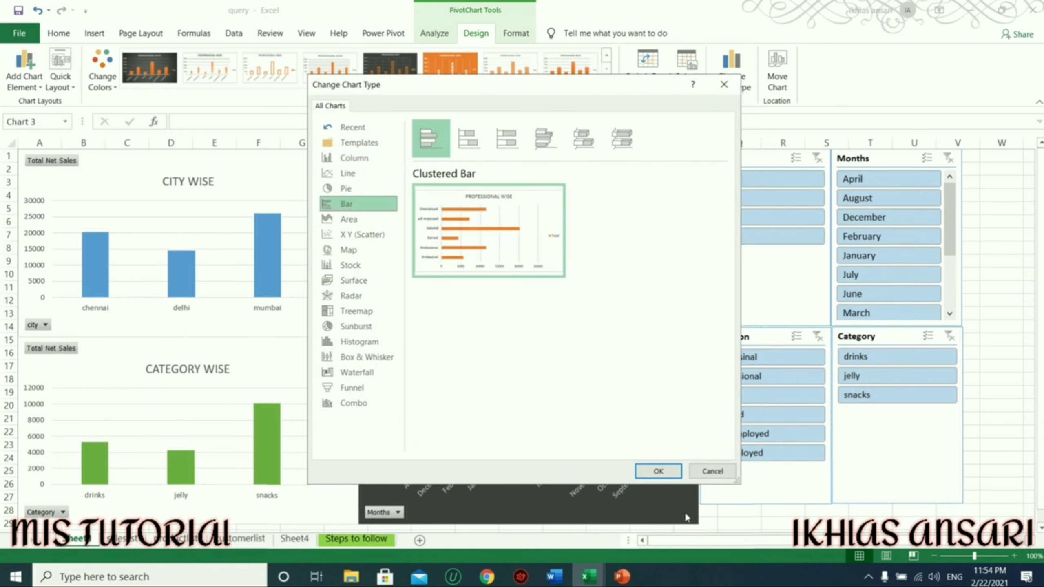
{"action": "left_click", "coordinate": [658, 471]}
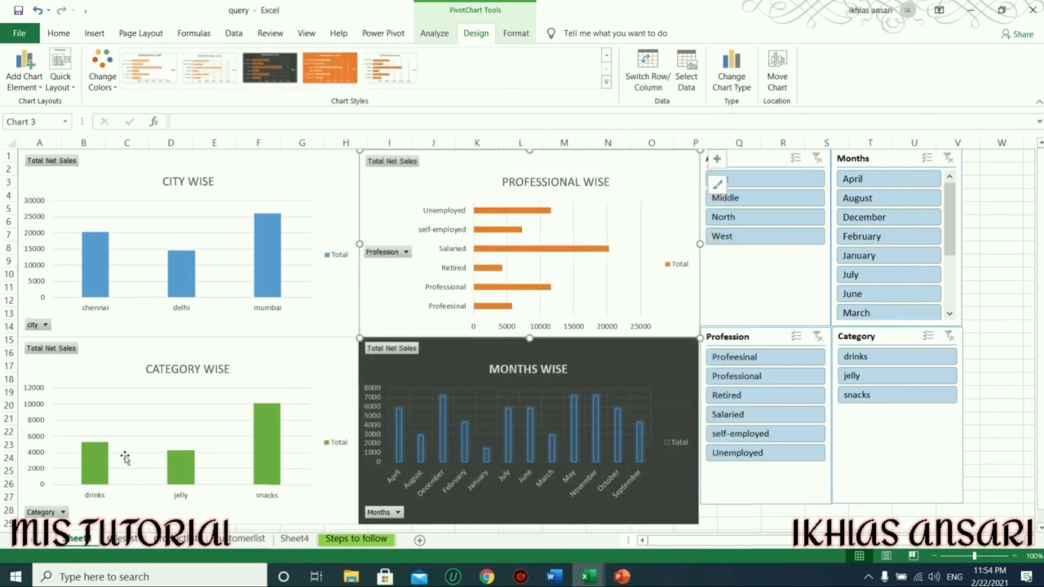
After previewing line and pie, make CITY WISE a clustered bar chart with the dark style.
{"action": "left_click", "coordinate": [291, 169]}
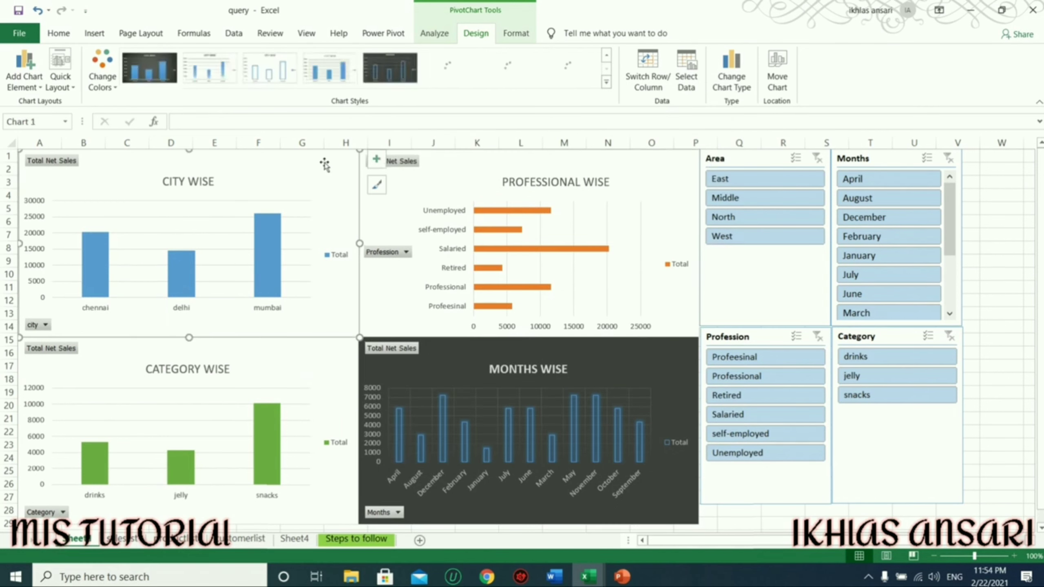
{"action": "left_click", "coordinate": [722, 74]}
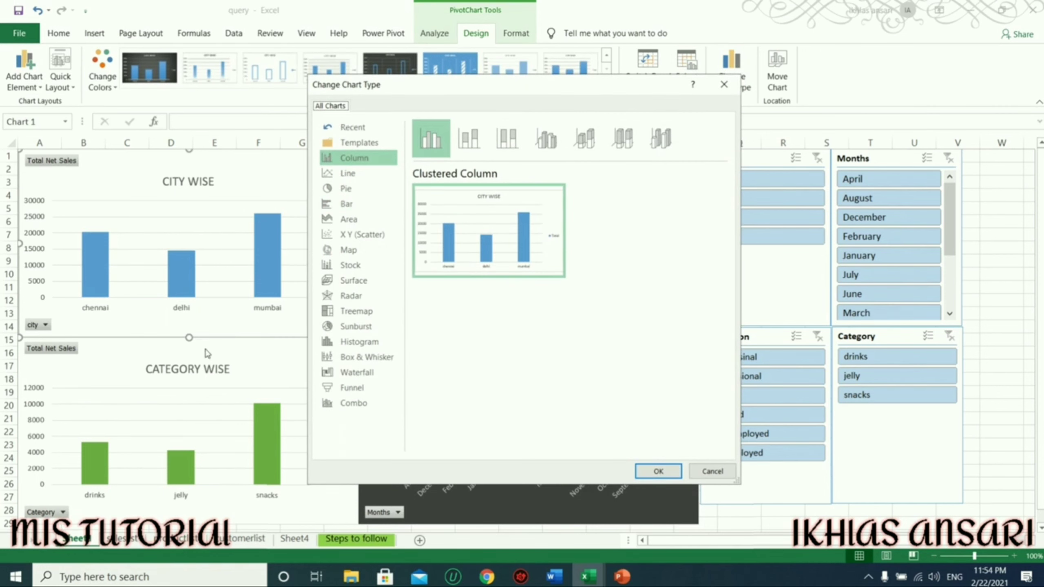
{"action": "left_click", "coordinate": [361, 178]}
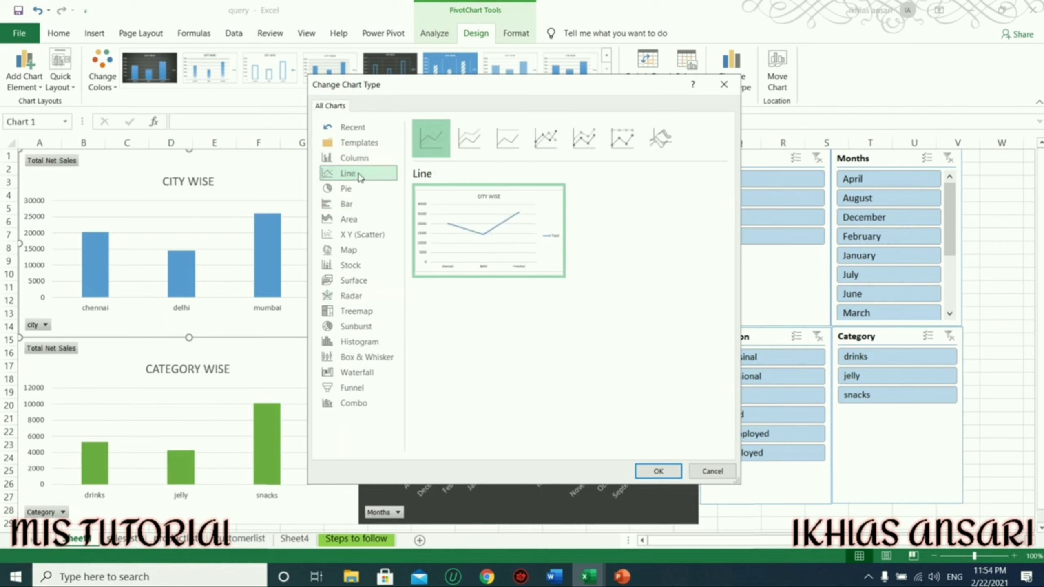
{"action": "left_click", "coordinate": [346, 206]}
{"action": "left_click", "coordinate": [356, 190]}
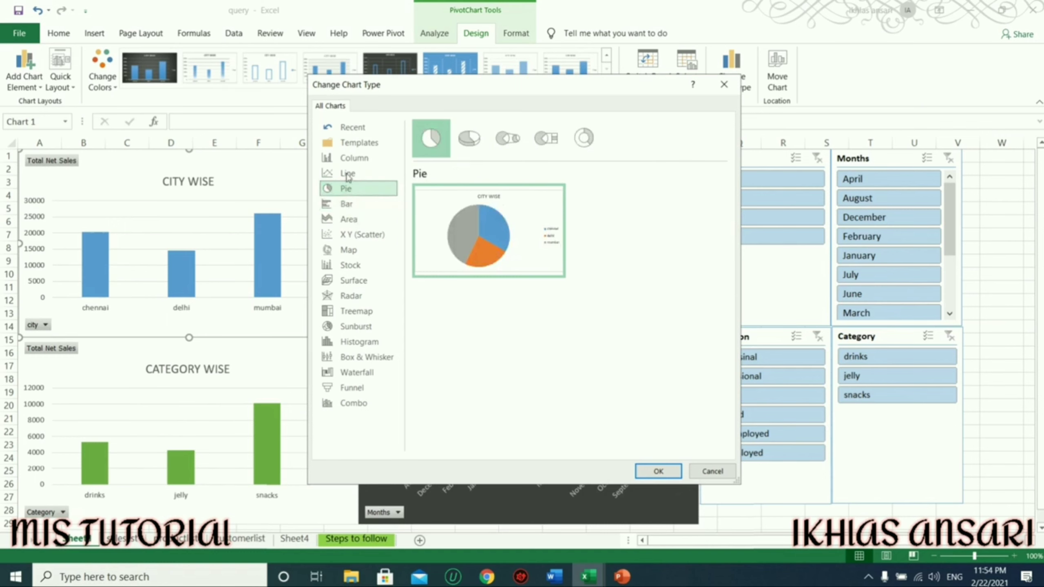
{"action": "left_click", "coordinate": [349, 203]}
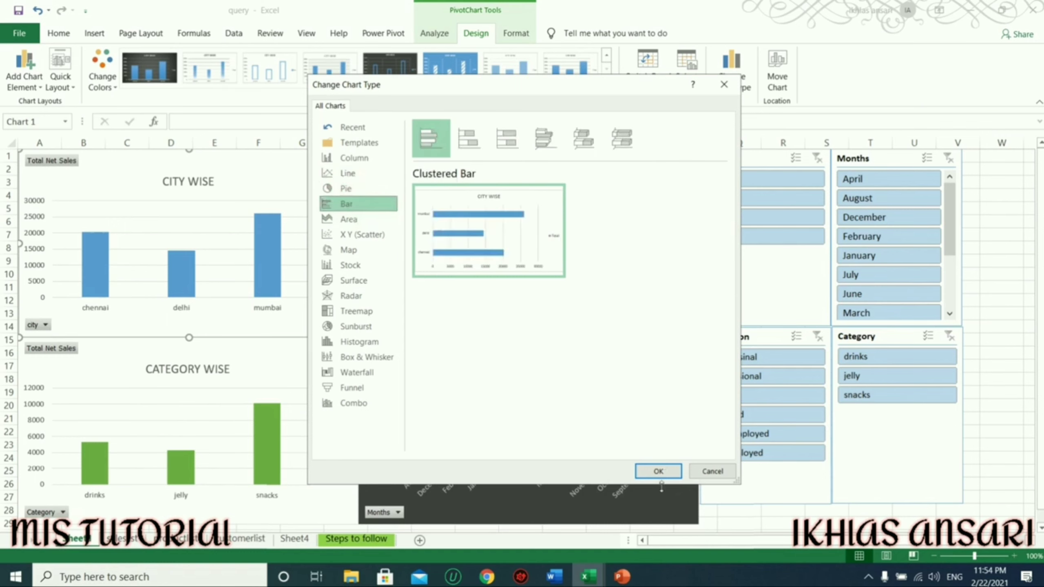
{"action": "left_click", "coordinate": [659, 471]}
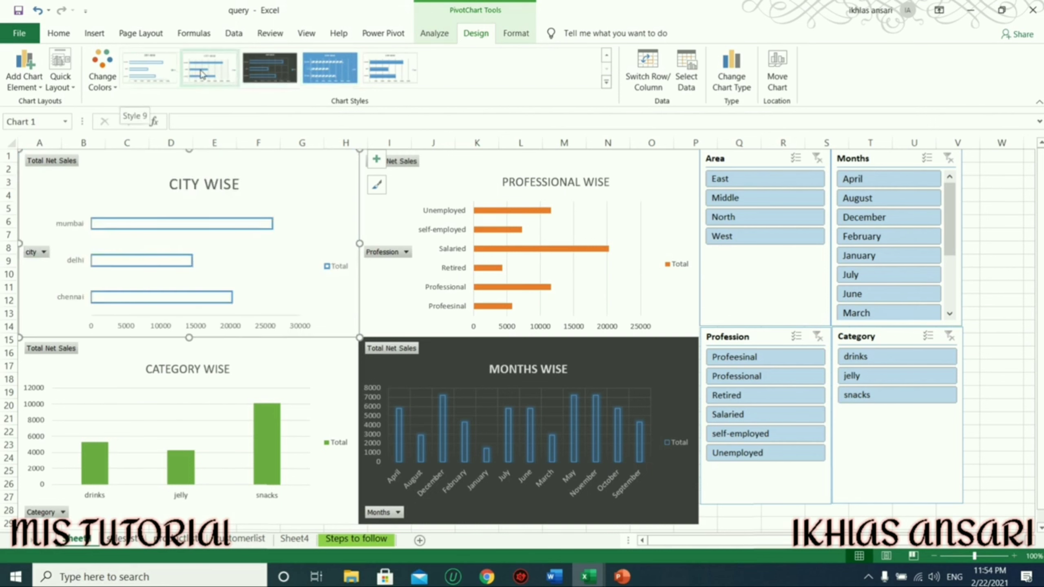
{"action": "left_click", "coordinate": [254, 68]}
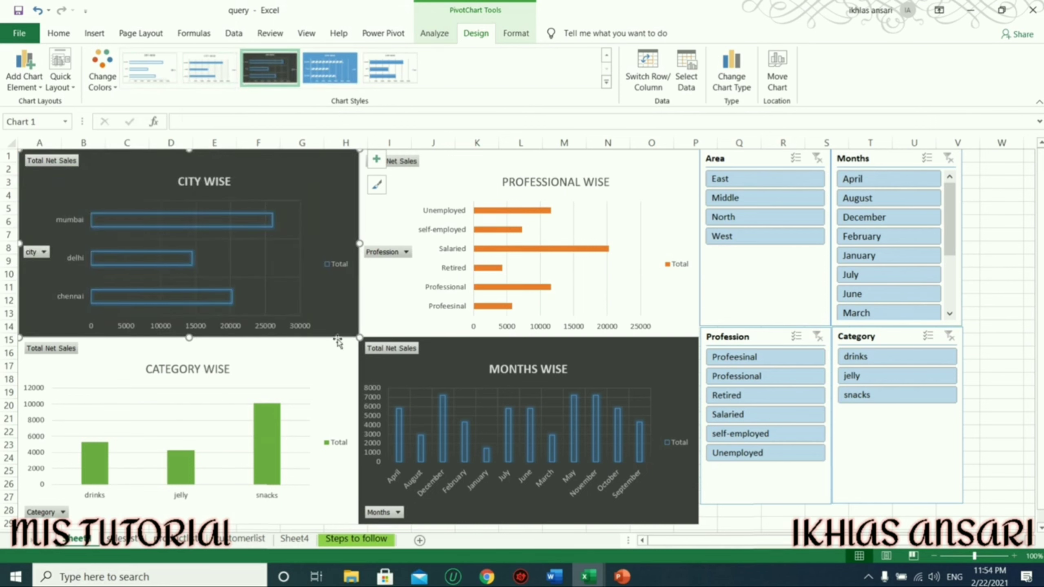
Apply the dark style to the CATEGORY WISE chart, leaving its colour palette unchanged.
{"action": "left_click", "coordinate": [319, 364]}
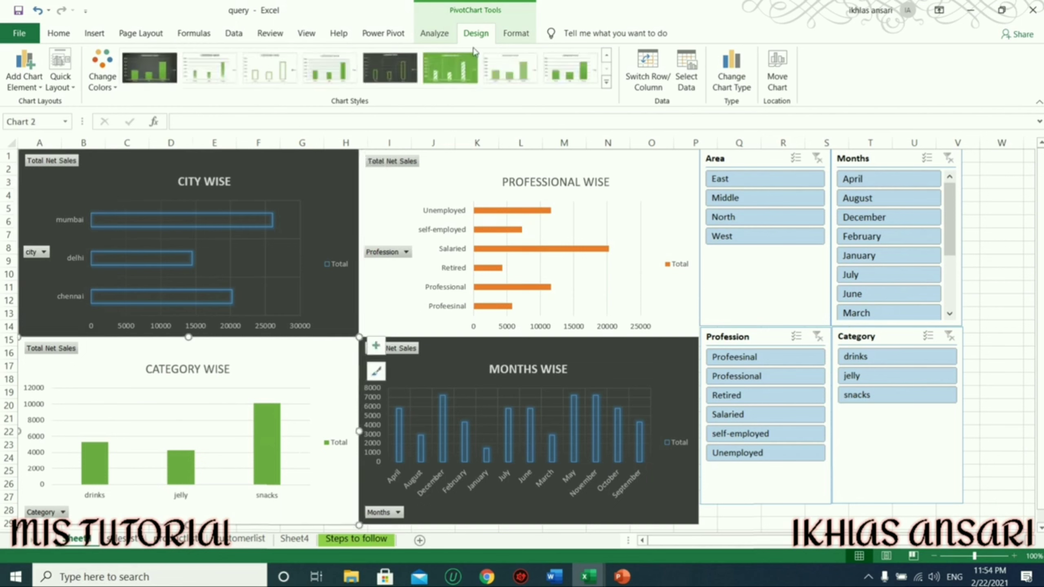
{"action": "left_click", "coordinate": [397, 71]}
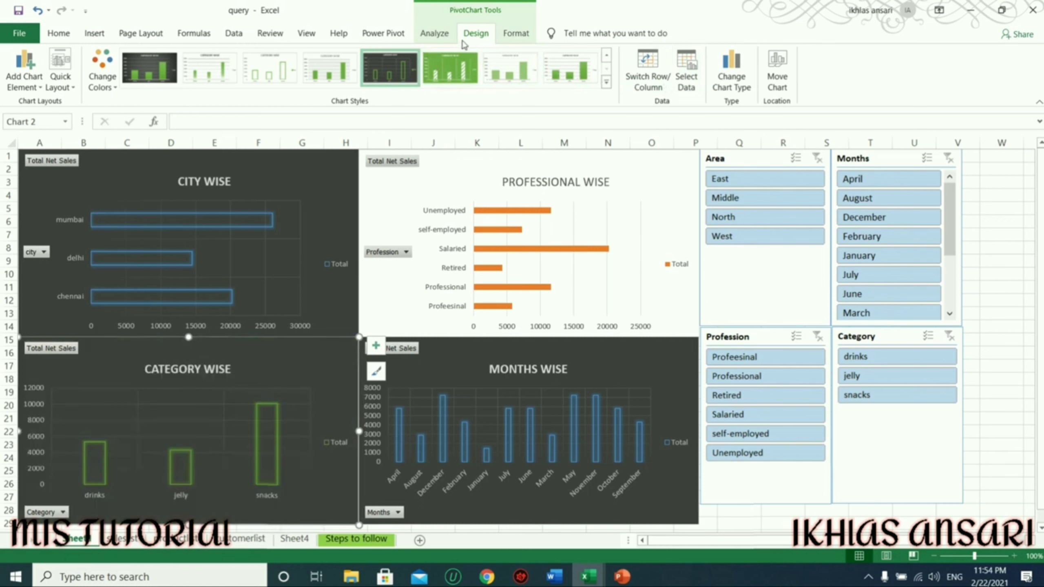
{"action": "left_click", "coordinate": [102, 75]}
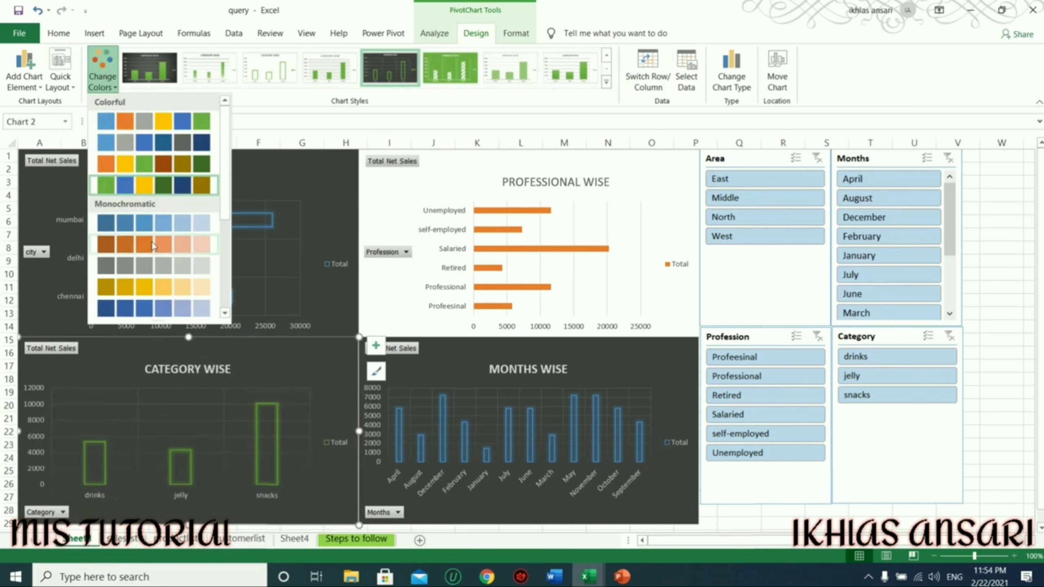
{"action": "left_click", "coordinate": [1023, 202]}
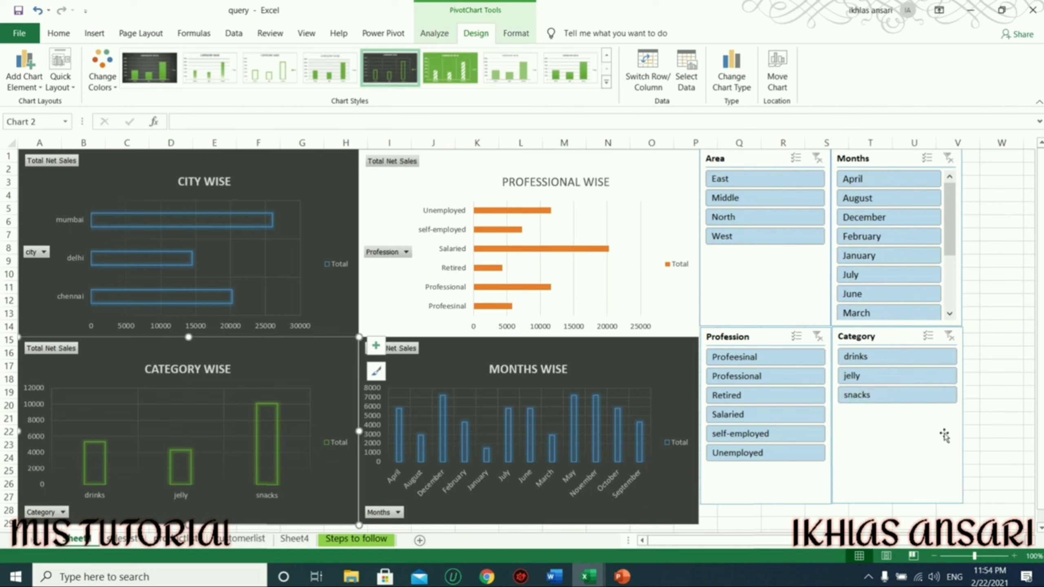
{"action": "left_click", "coordinate": [866, 199]}
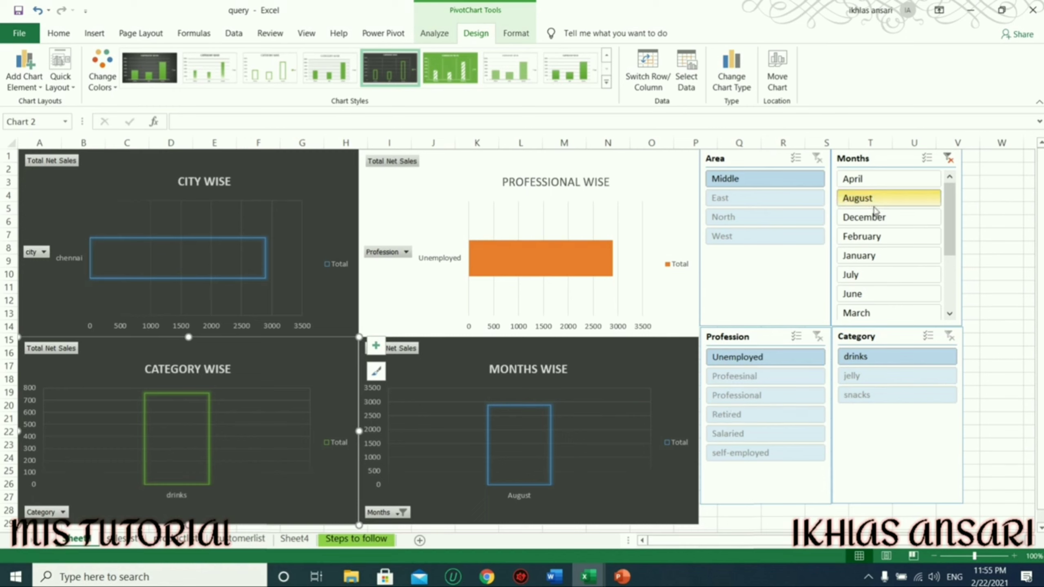
{"action": "left_click", "coordinate": [885, 376]}
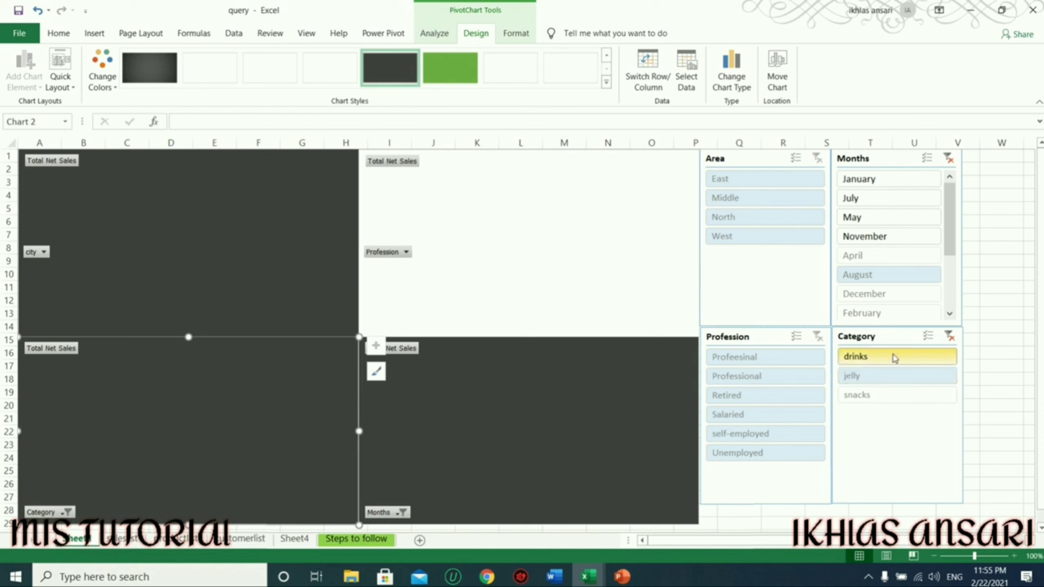
{"action": "left_click", "coordinate": [949, 158]}
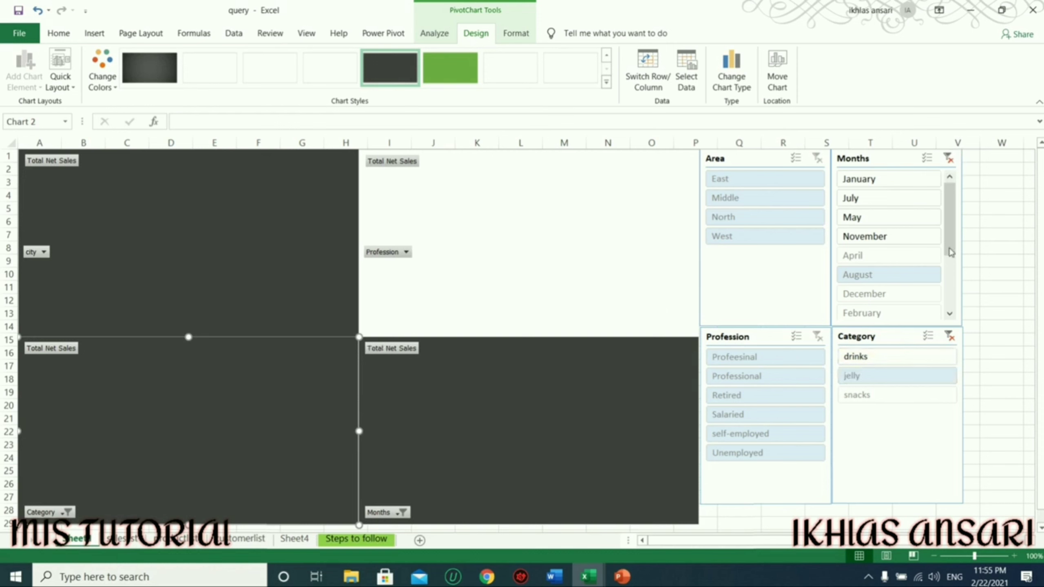
{"action": "left_click", "coordinate": [950, 341]}
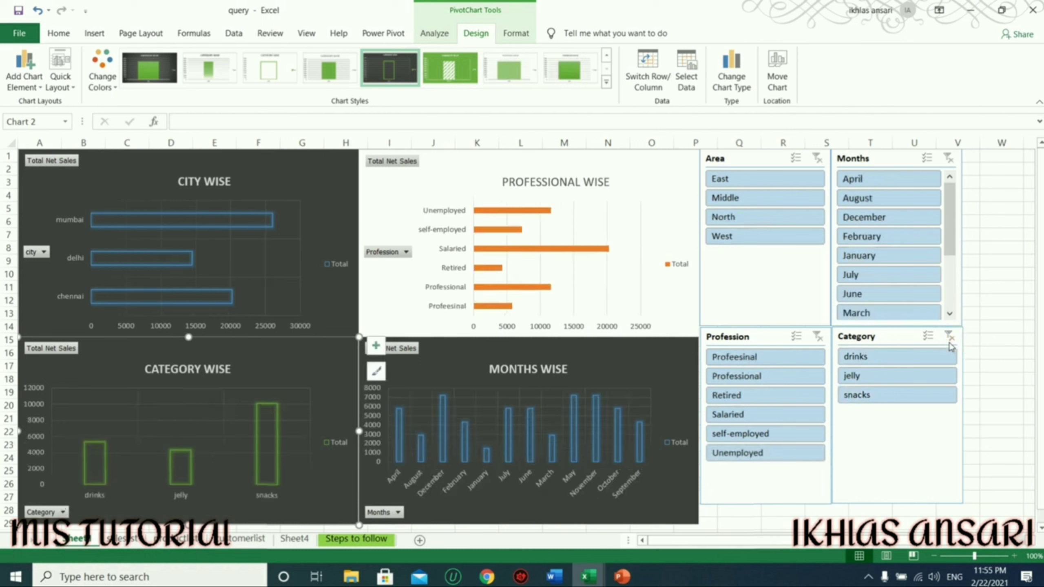
{"action": "left_click", "coordinate": [874, 378]}
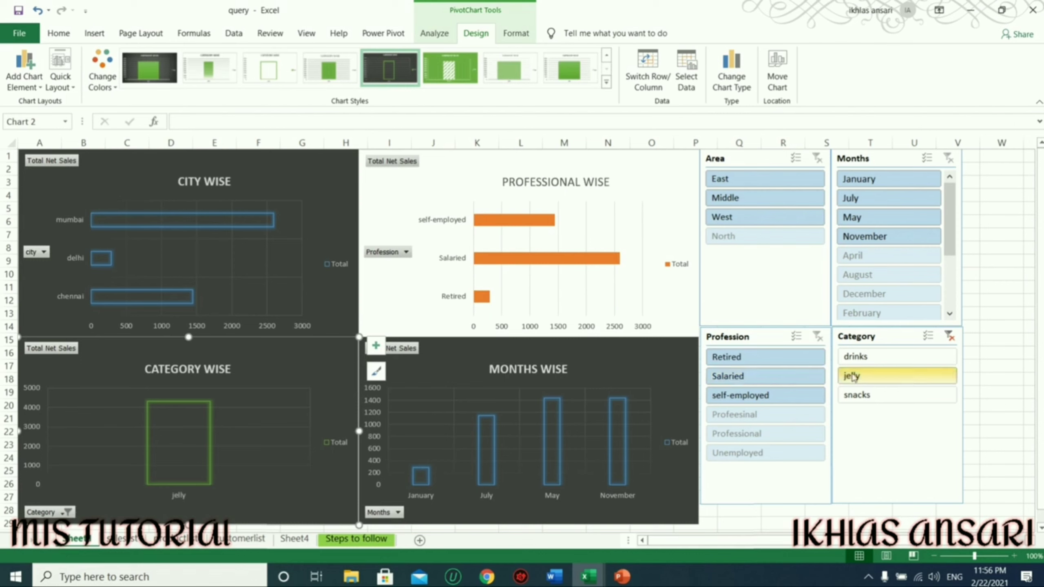
{"action": "left_click", "coordinate": [760, 377]}
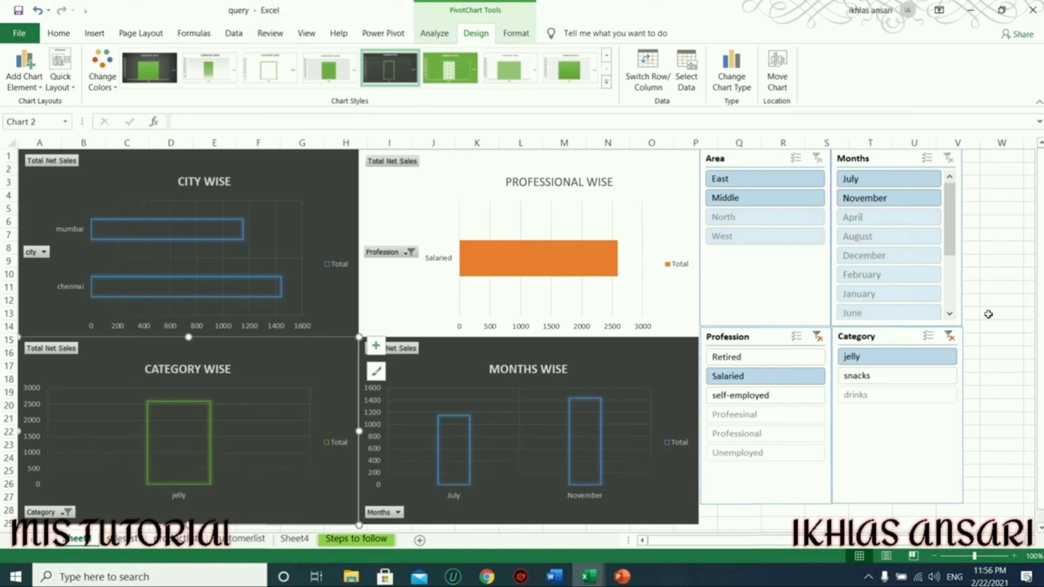
{"action": "left_click", "coordinate": [949, 336]}
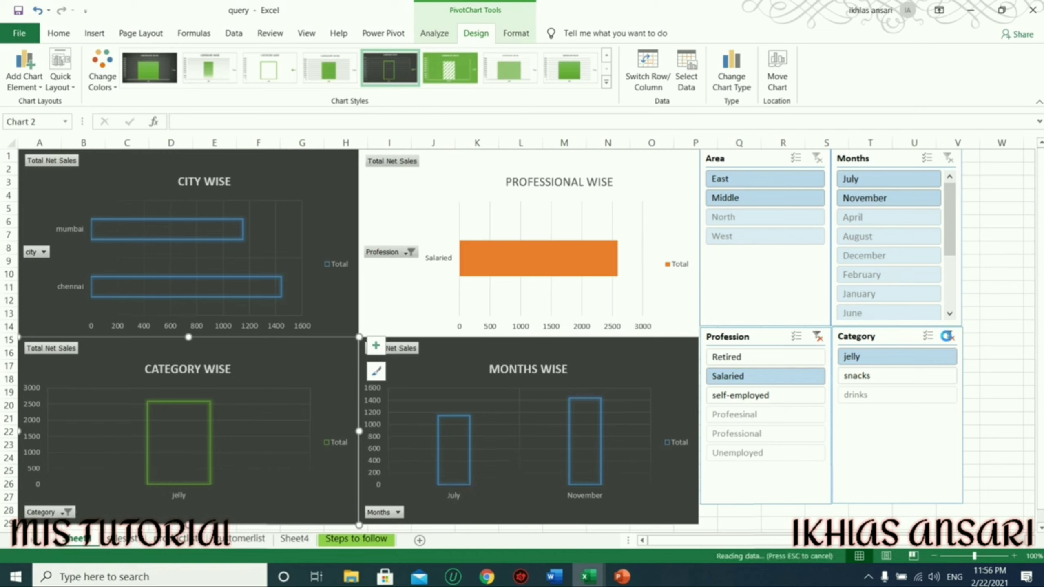
{"action": "left_click", "coordinate": [817, 337]}
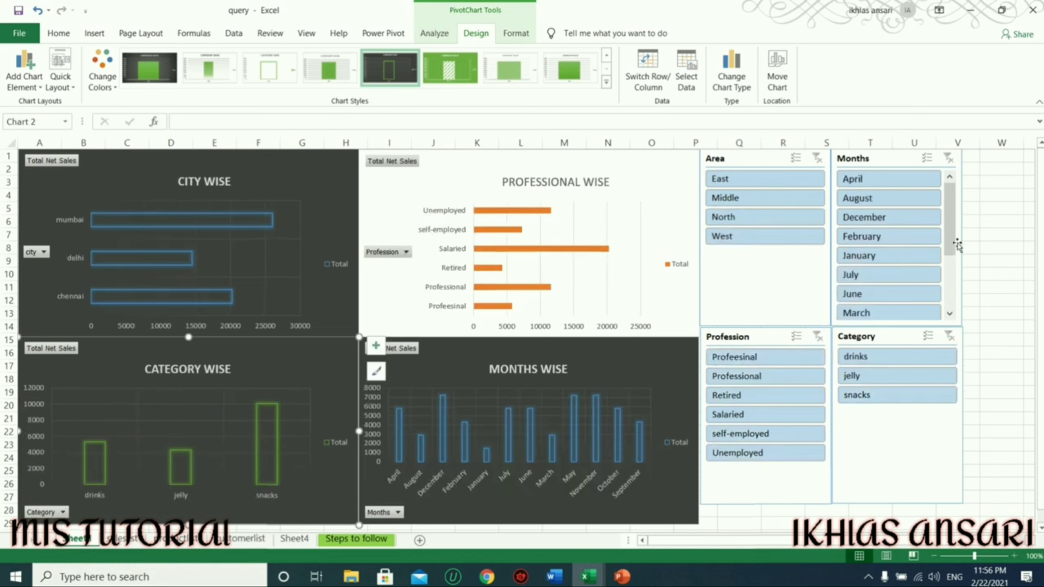
{"action": "left_click_drag", "start_coordinate": [957, 246], "coordinate": [956, 296]}
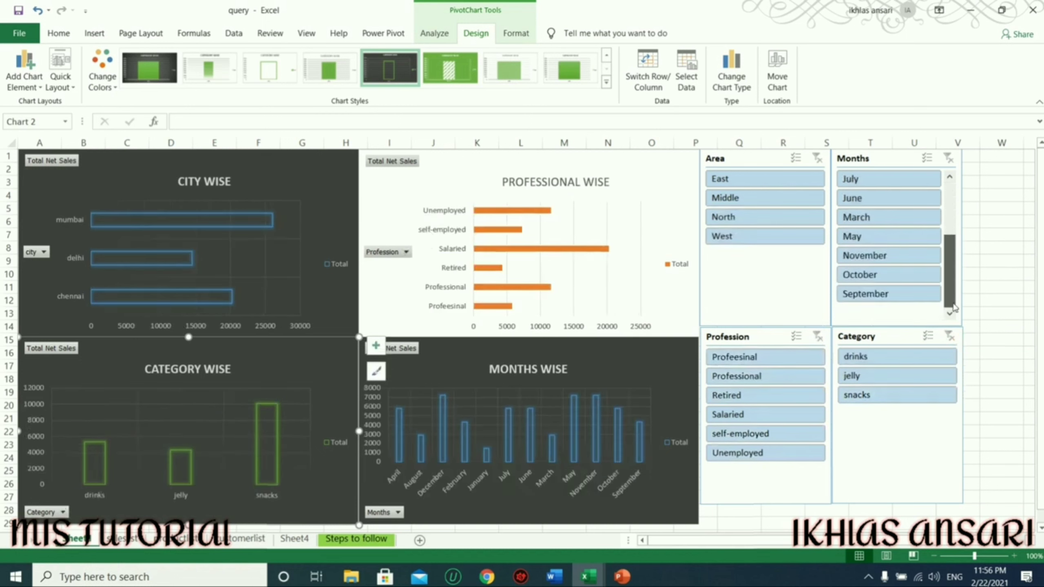
{"action": "left_click", "coordinate": [903, 300]}
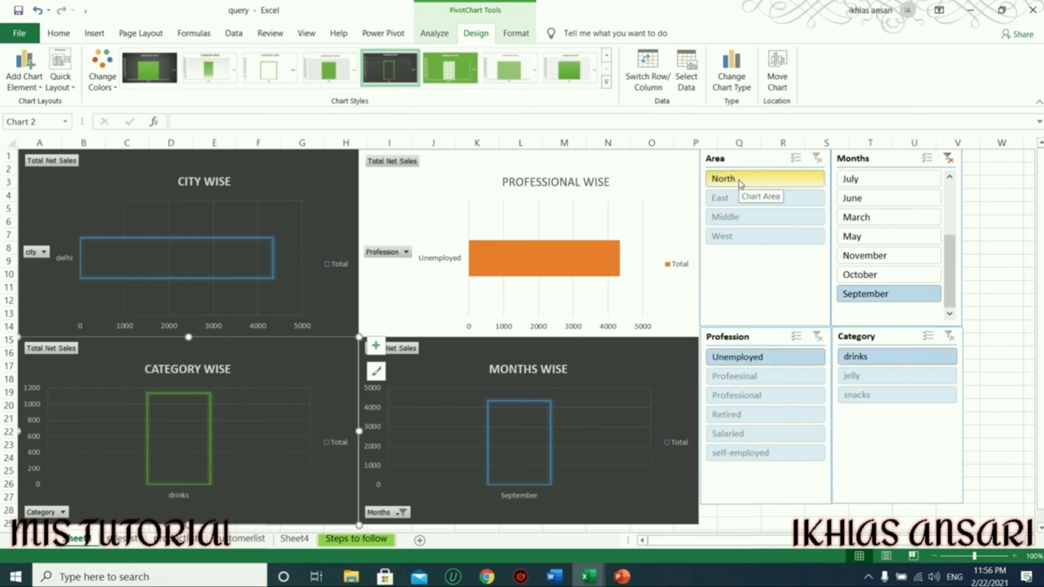
{"action": "left_click", "coordinate": [947, 159]}
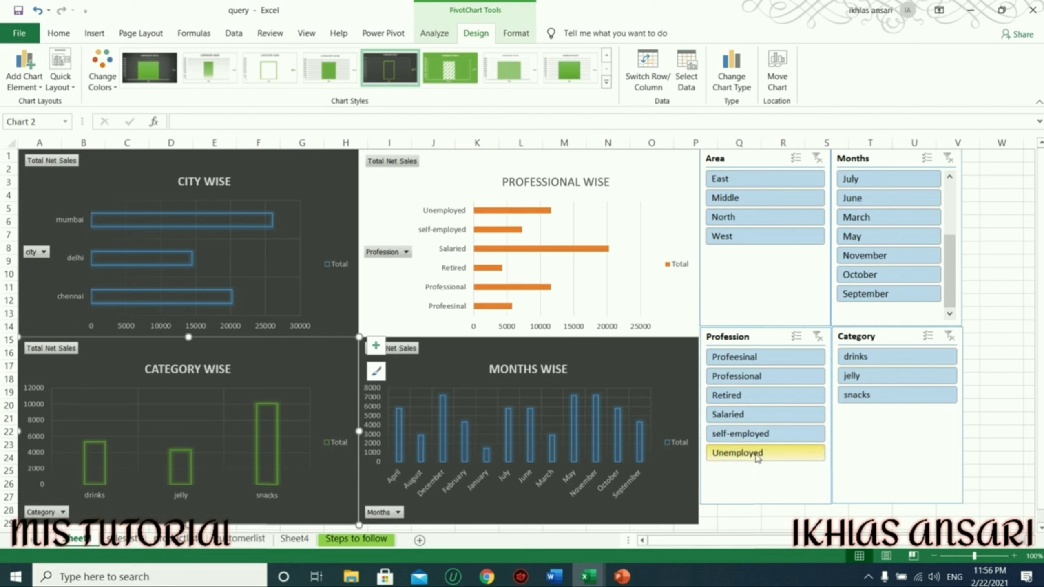
{"action": "left_click", "coordinate": [757, 454]}
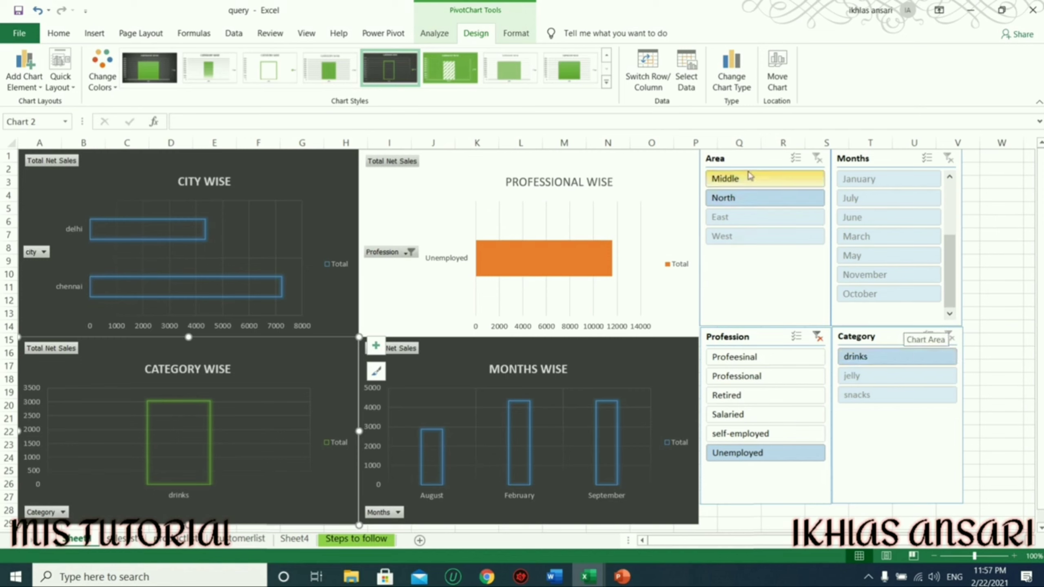
{"action": "left_click", "coordinate": [748, 199]}
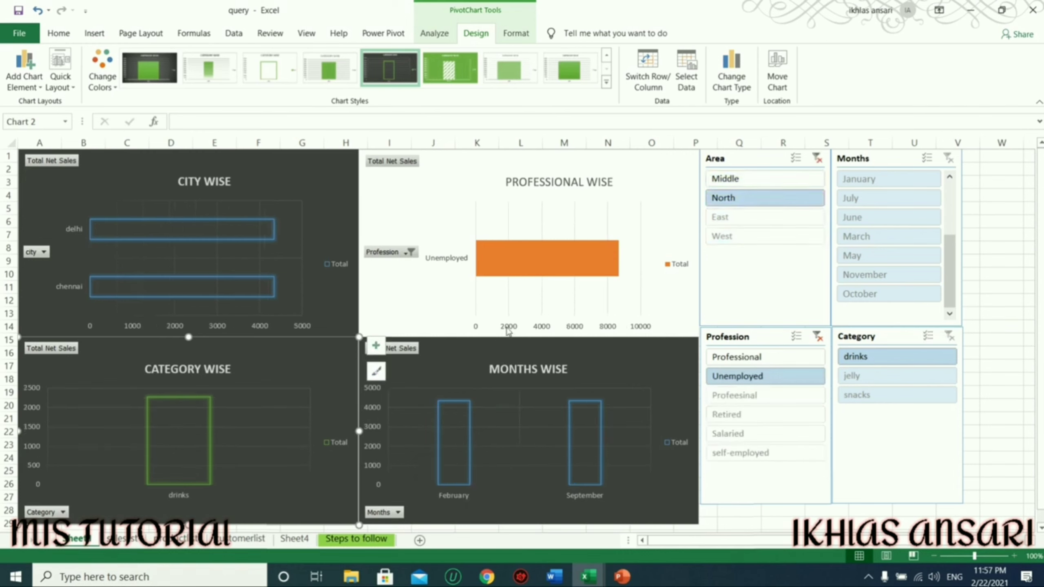
{"action": "left_click", "coordinate": [817, 158]}
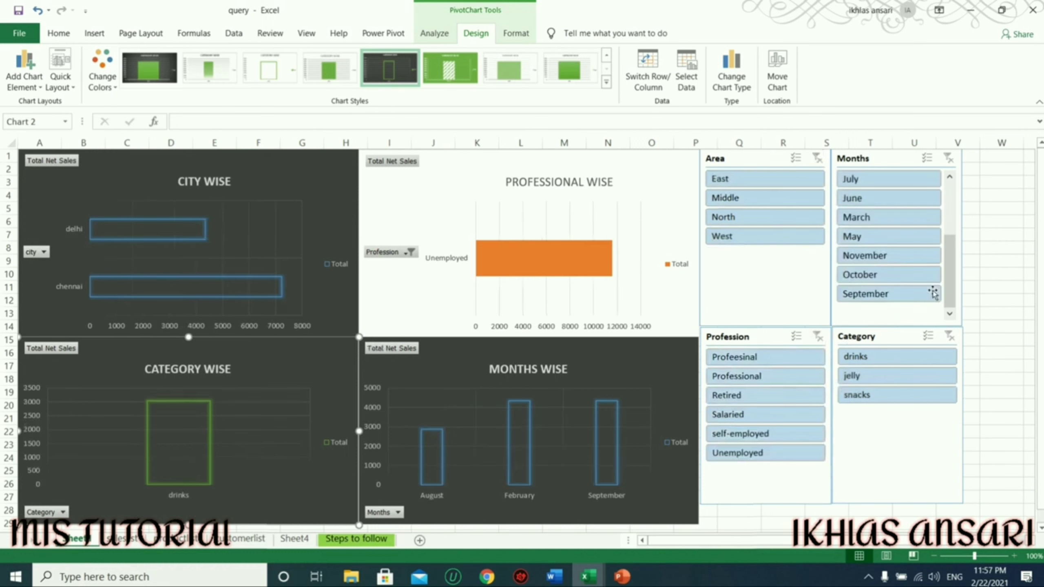
{"action": "left_click_drag", "start_coordinate": [947, 269], "coordinate": [944, 220]}
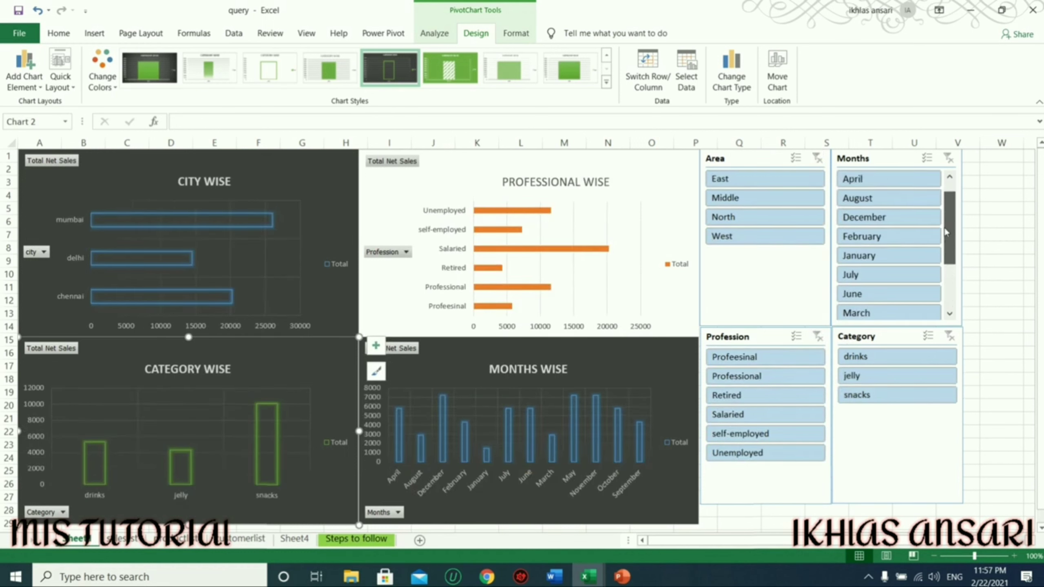
{"action": "left_click", "coordinate": [868, 397]}
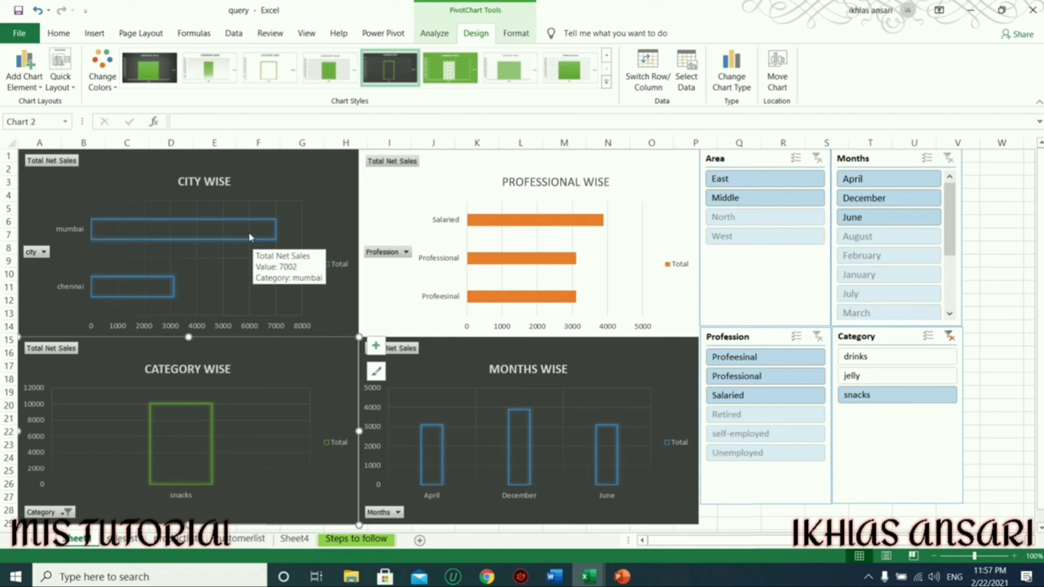
{"action": "left_click", "coordinate": [950, 335]}
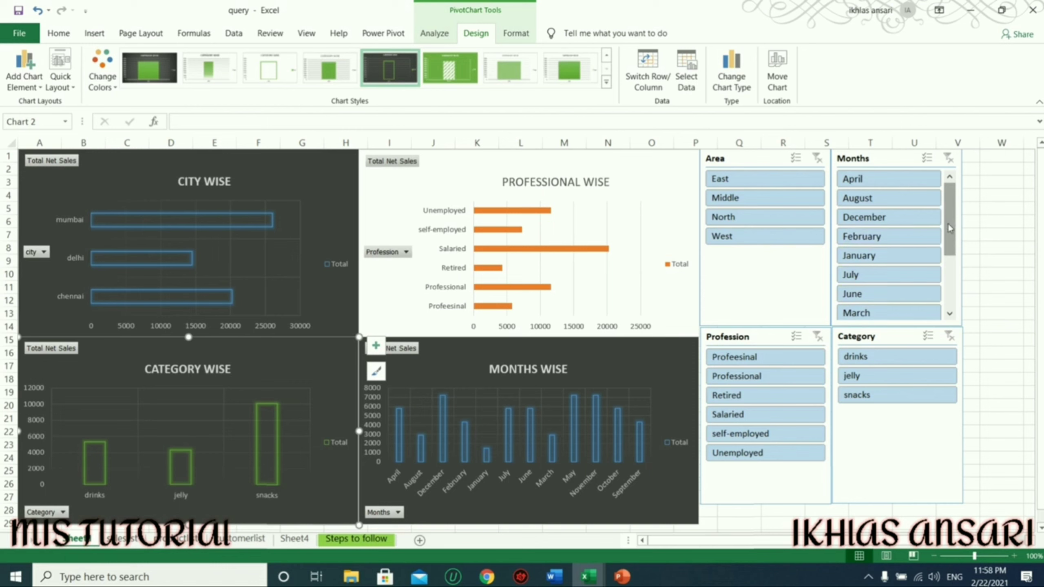
{"action": "left_click_drag", "start_coordinate": [948, 227], "coordinate": [945, 142]}
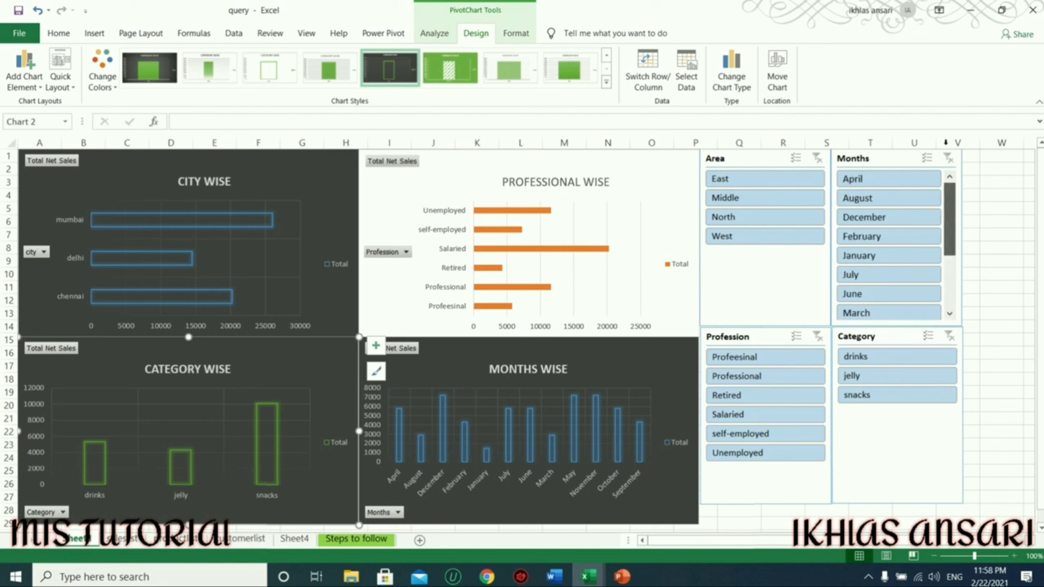